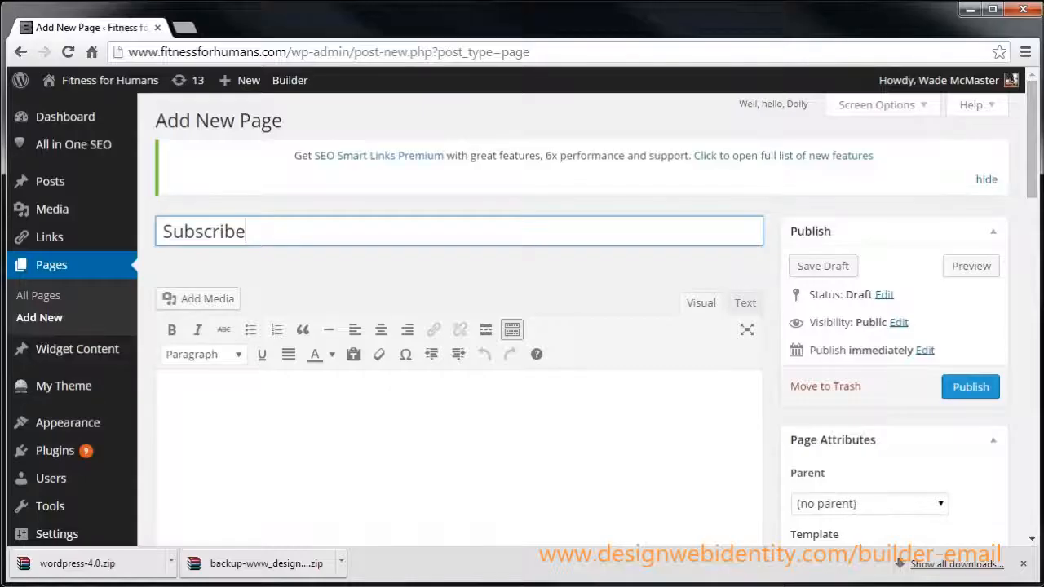
Fill the page body with a fitness pitch ending in "Subscribe Below!" and correct its first line to "So you want to change your life?".
click(251, 450)
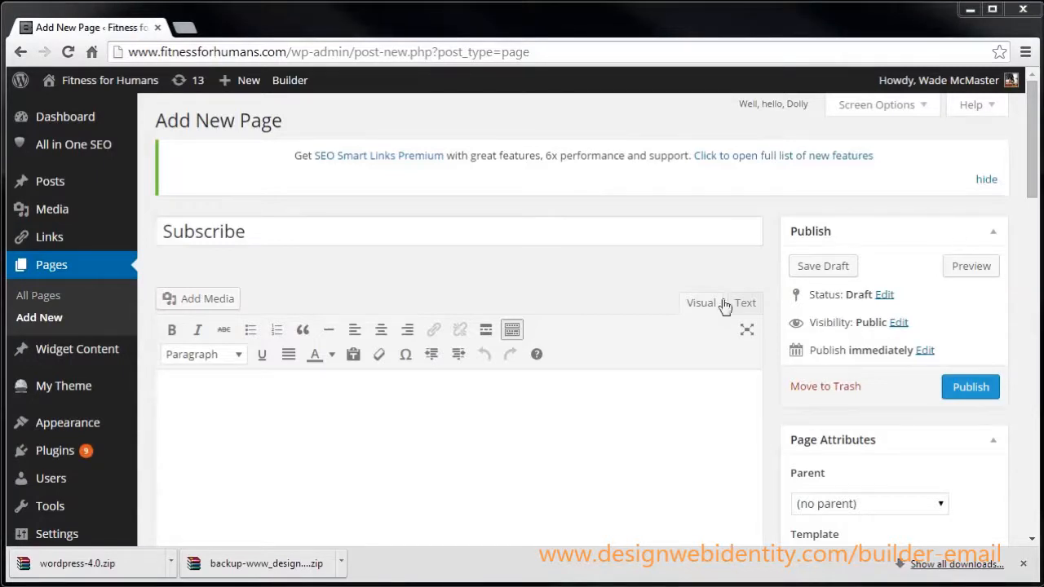
text(SO you want to chang eyour life? Do you want to get fitter, healthier, stronger and strengthen who you are both physically and mentally? Well I can help you! Like you, I too am working hard, grinding my way to the next level. So join in, subscribe and get the latest posts and exclusive information sent to you for free. Subscribe Below!)
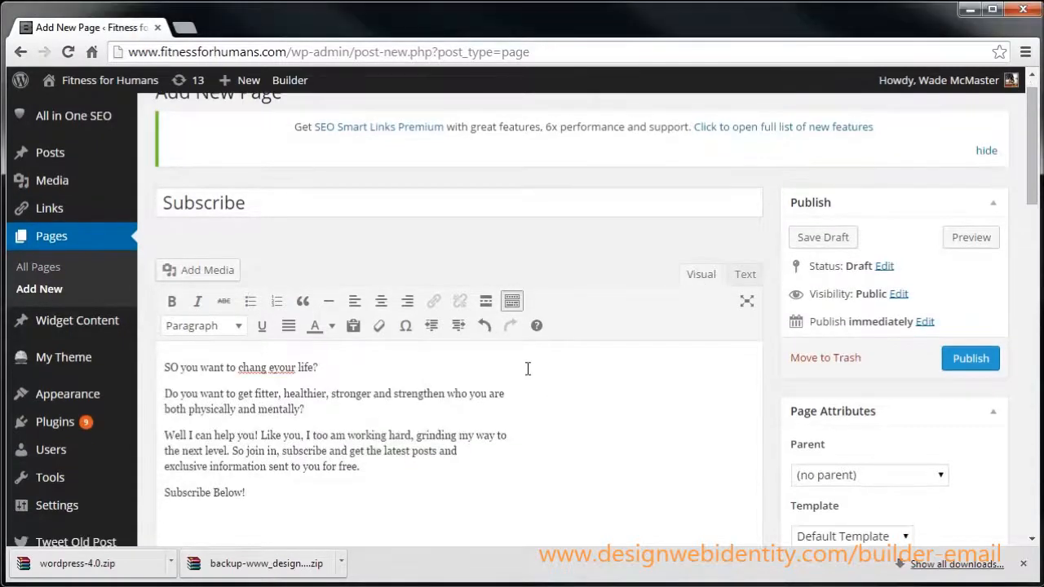
drag(174, 366, 183, 367)
text(o)
click(263, 367)
key(BackSpace)
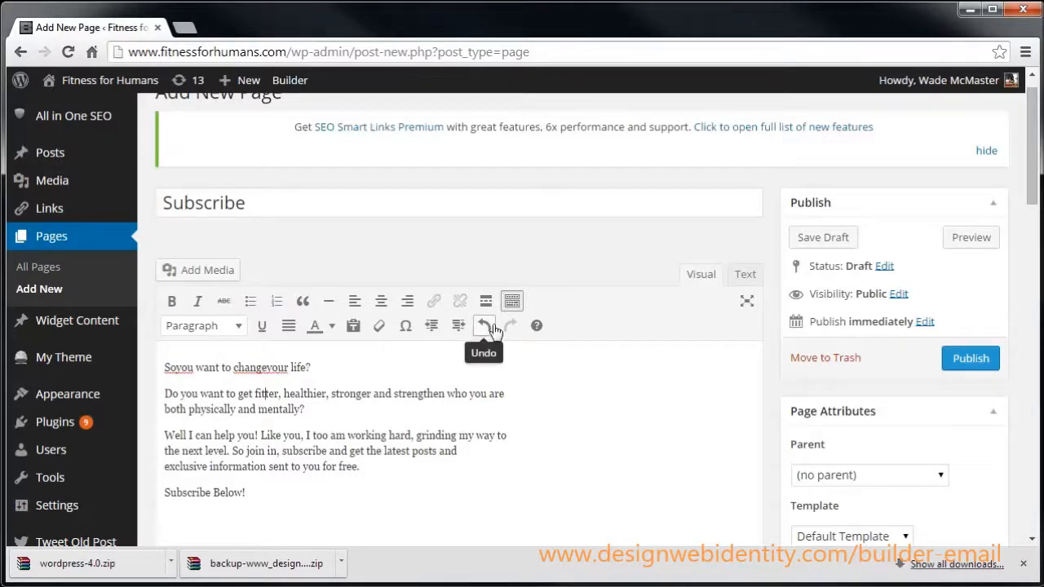
click(267, 368)
key(BackSpace)
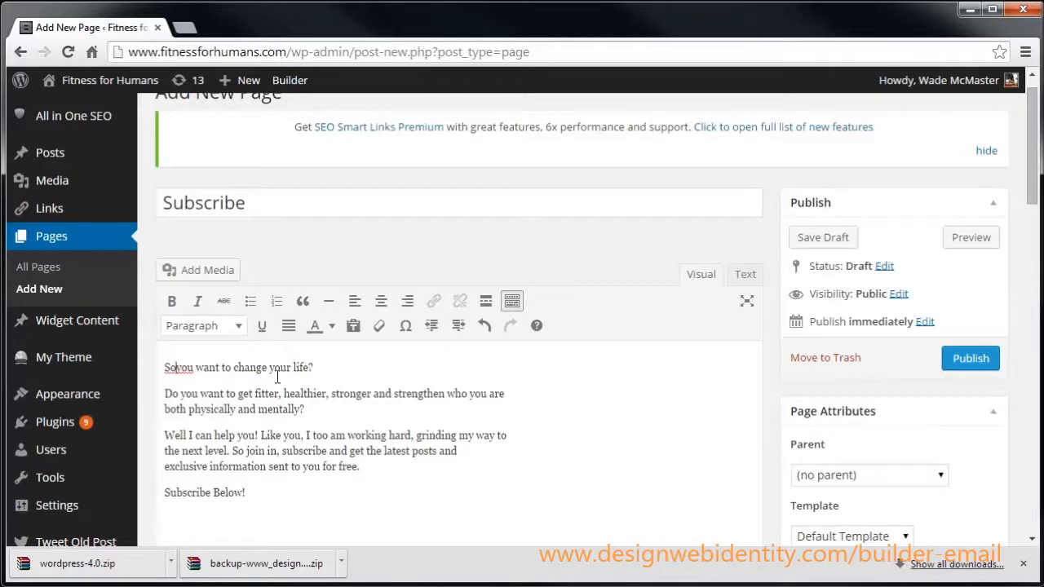
Format the "Subscribe Below!" line as Heading 2 and show the page body as HTML text.
scroll(522, 364, down, 2)
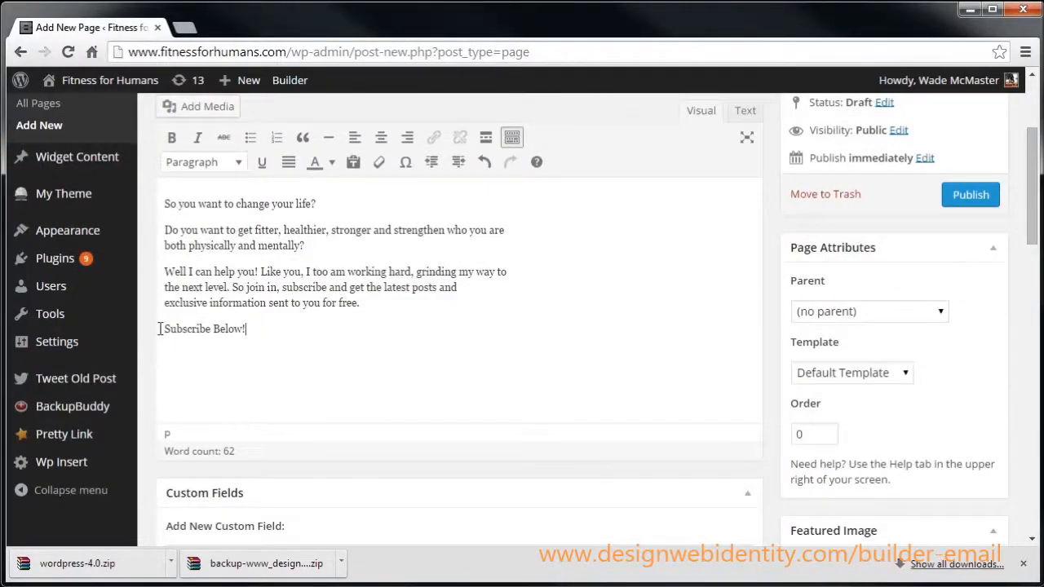
drag(161, 328, 246, 329)
click(208, 162)
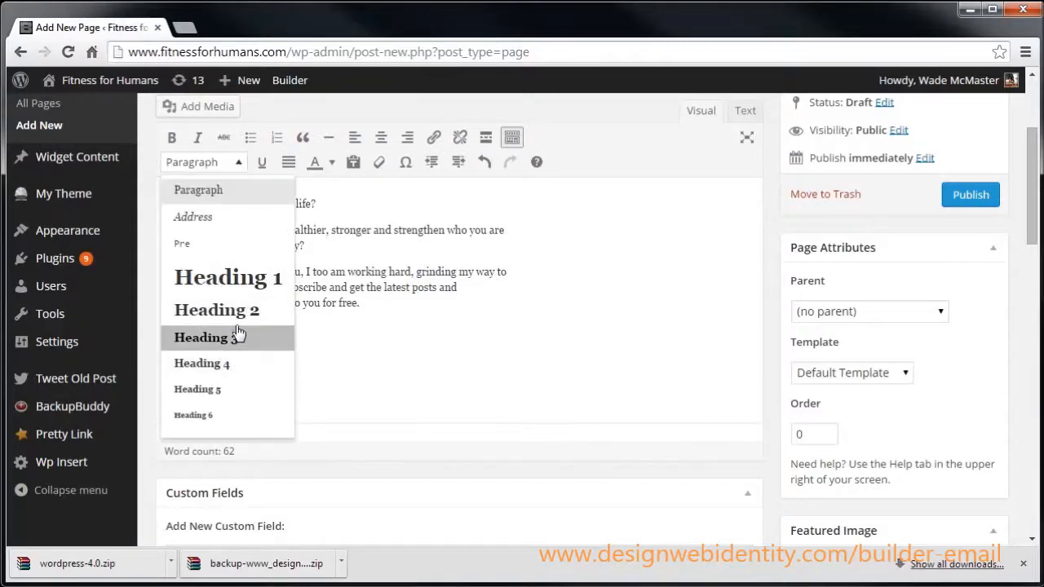
click(243, 310)
scroll(850, 237, up, 1)
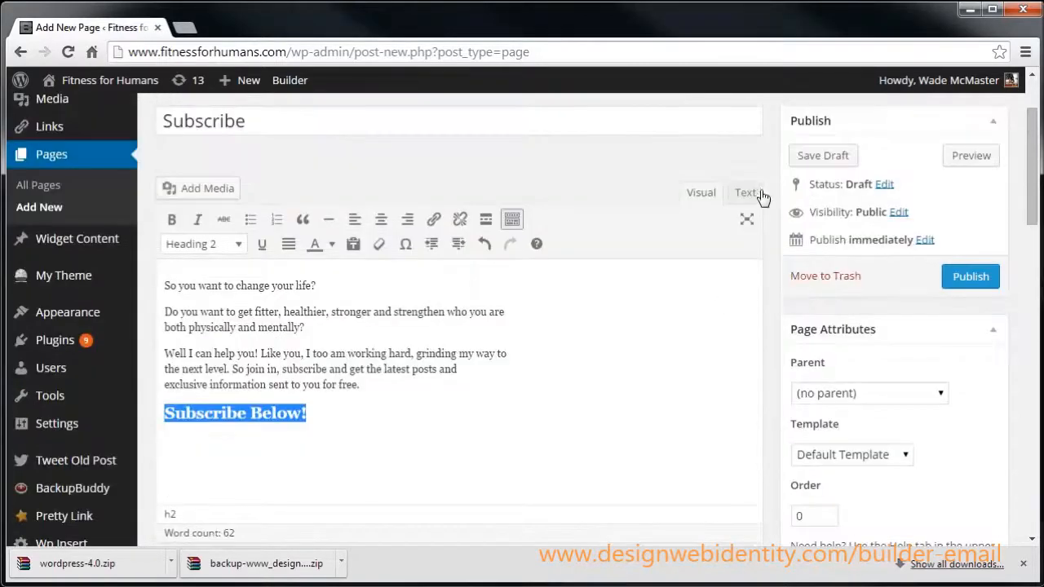
click(745, 192)
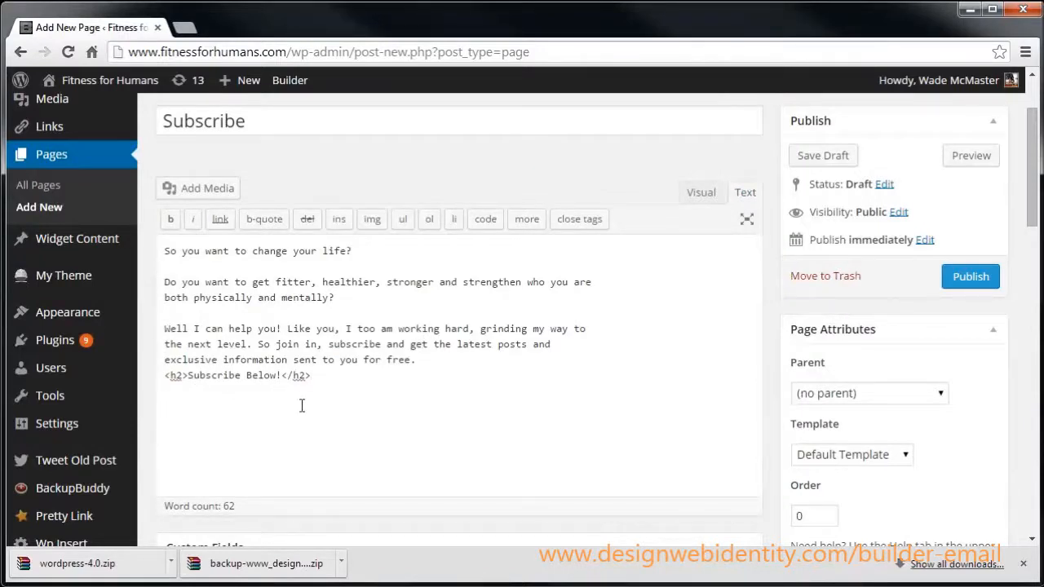
Go to mailchimp.com in a new browser tab and log in to the account.
click(185, 28)
text(mail)
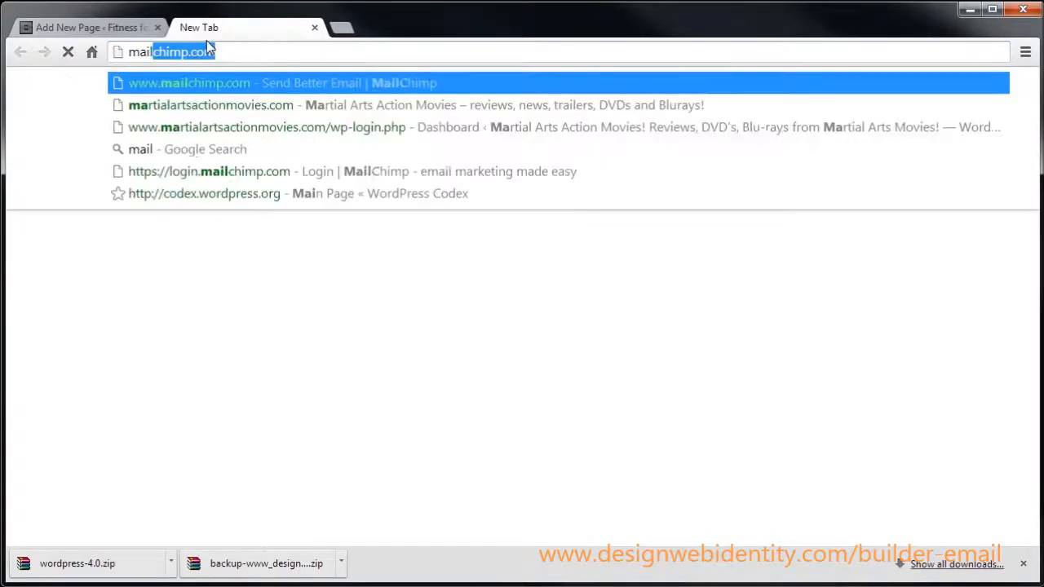
text(chimp.com)
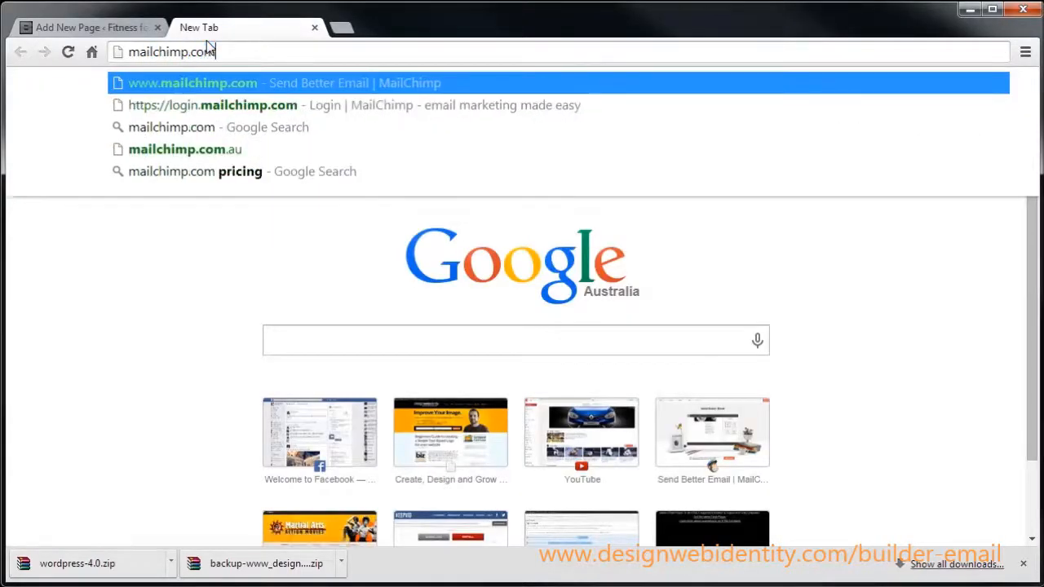
key(Return)
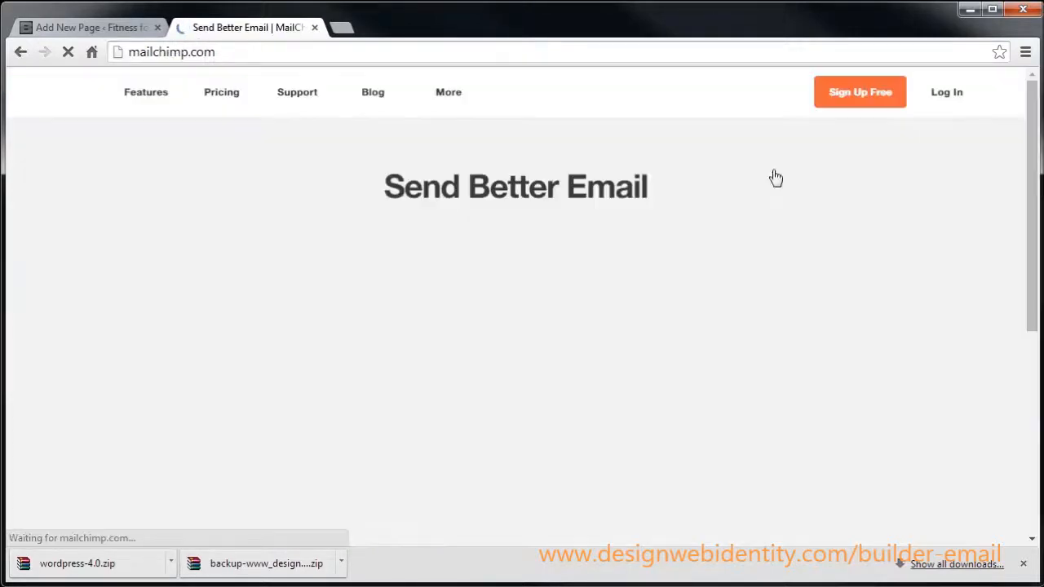
click(958, 104)
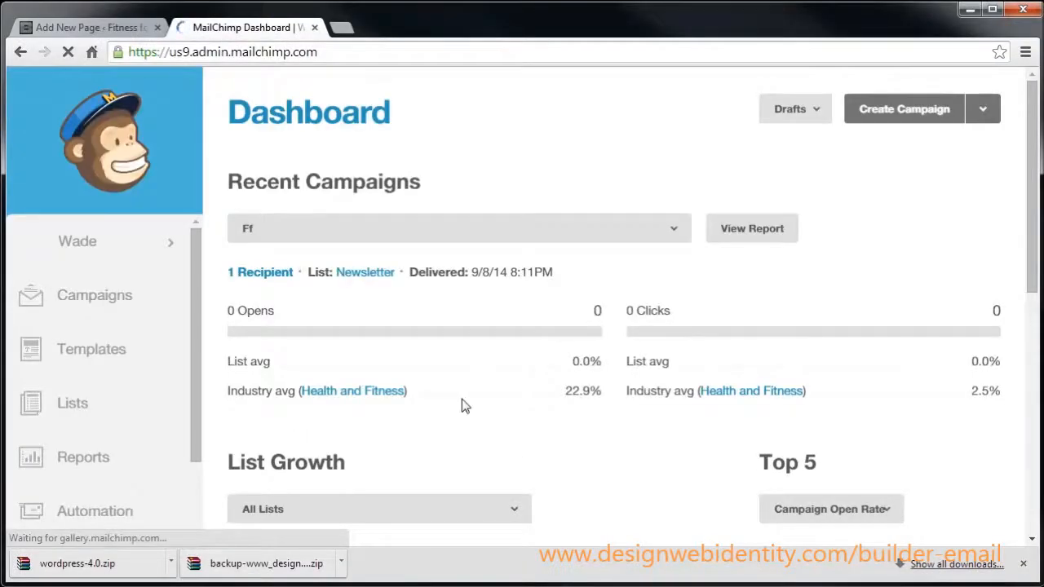
Open the embedded signup form code for the Newsletter list.
click(377, 277)
click(703, 242)
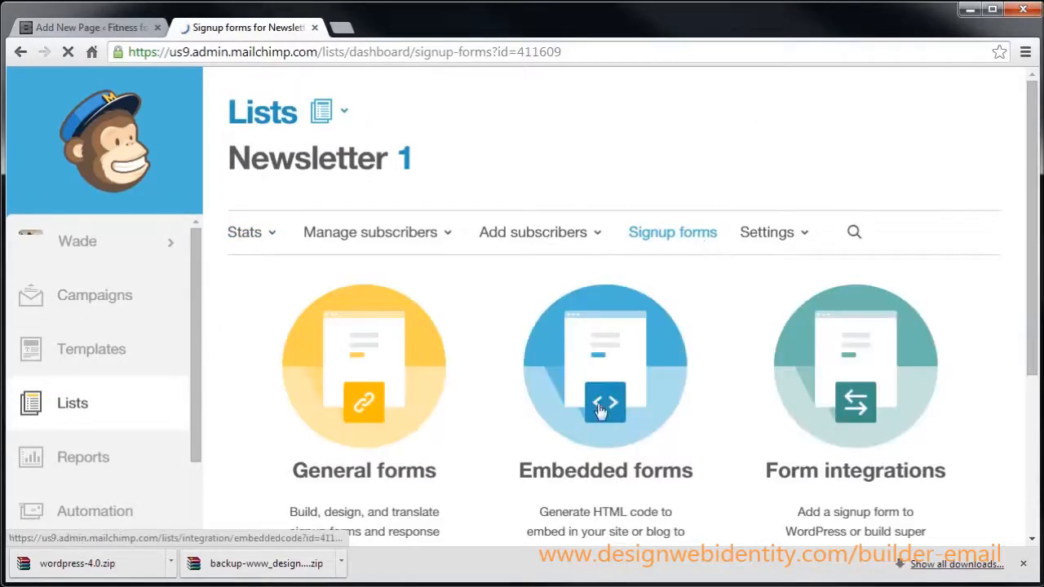
scroll(599, 414, down, 2)
click(606, 429)
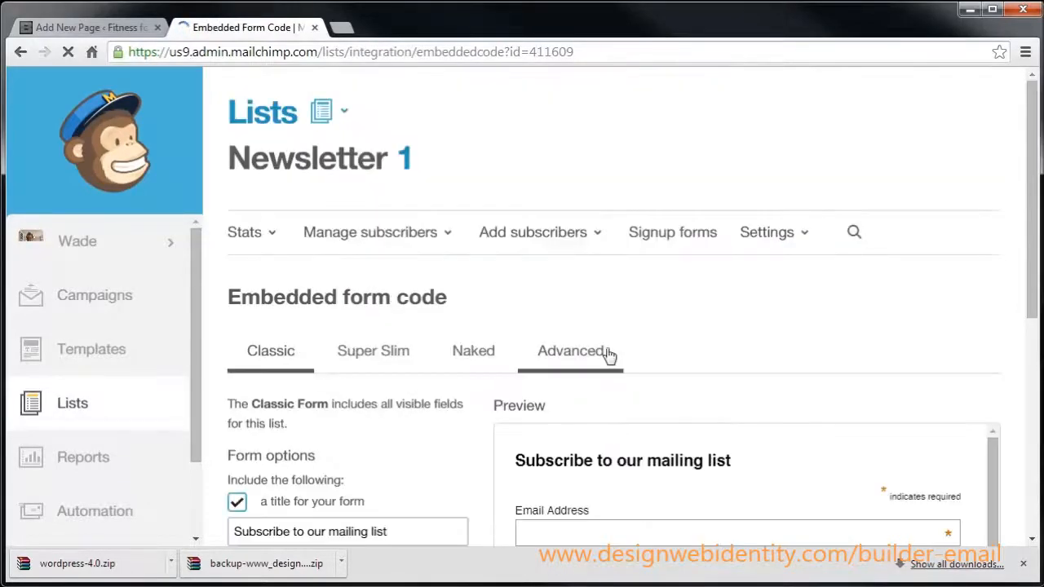
Choose the Super Slim form style and copy its complete embed code.
scroll(330, 320, down, 2)
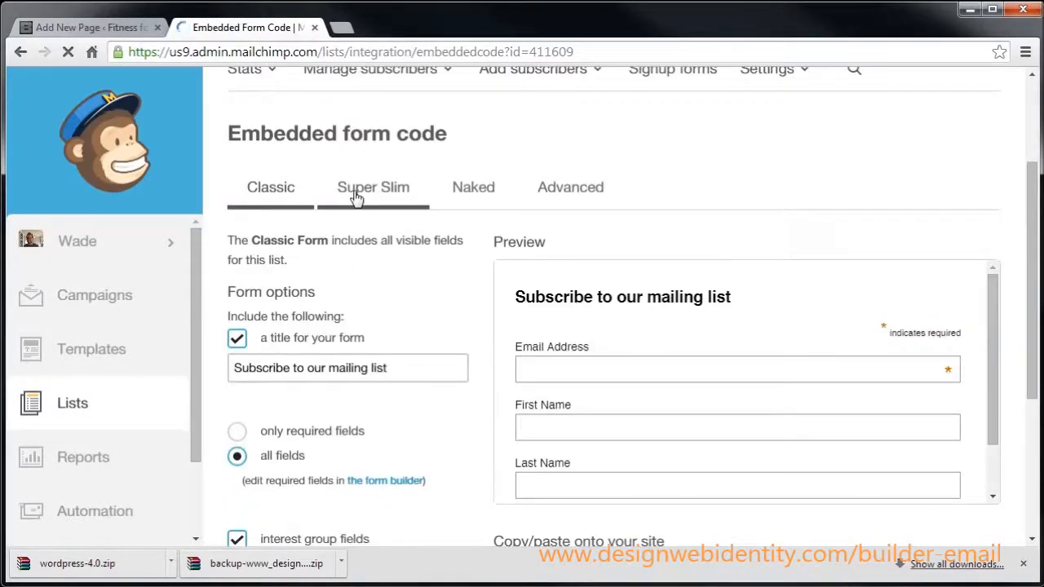
click(356, 198)
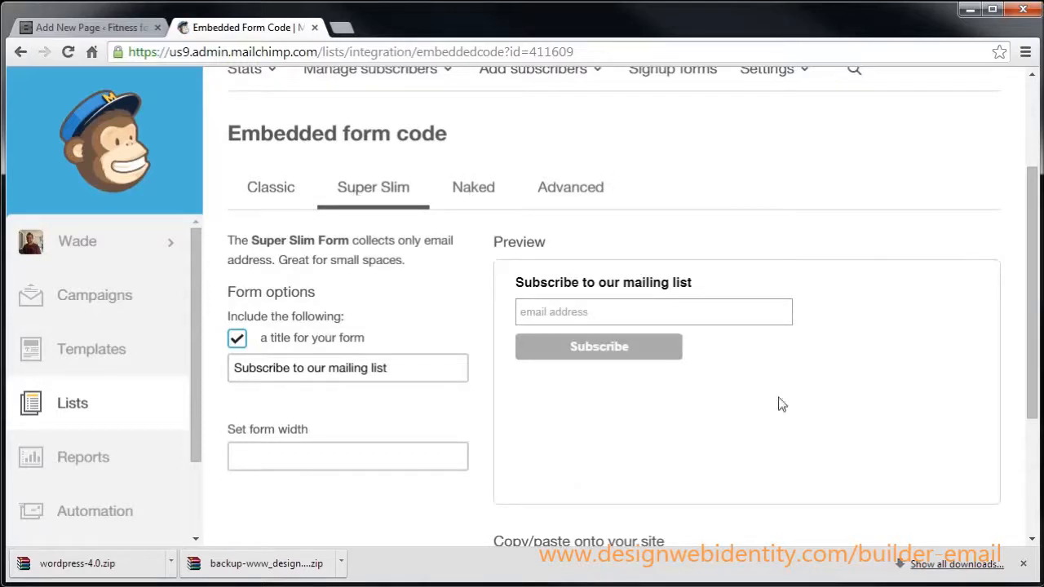
click(90, 27)
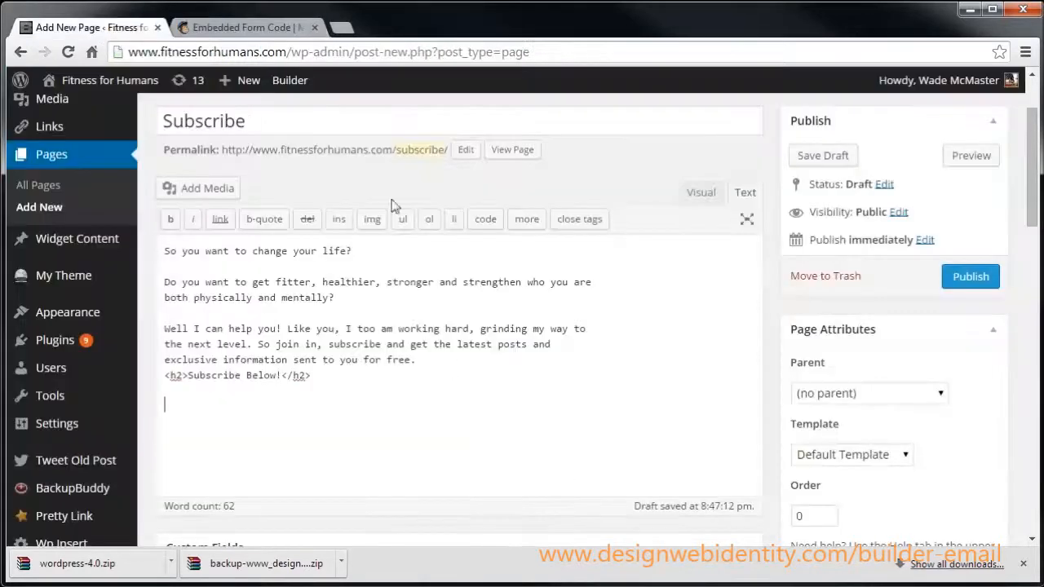
click(205, 27)
scroll(670, 362, down, 2)
scroll(654, 357, up, 2)
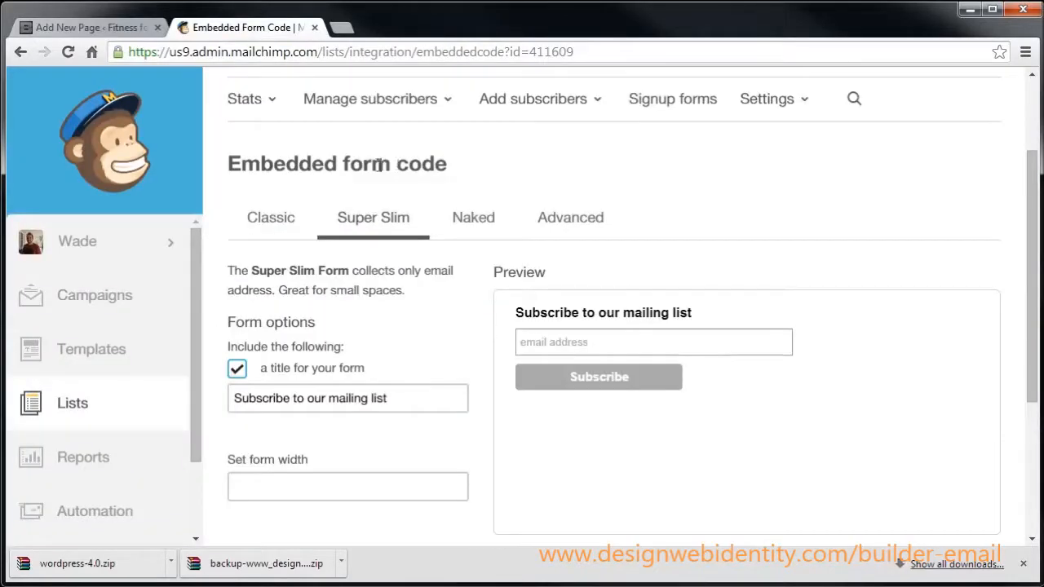
scroll(559, 295, down, 3)
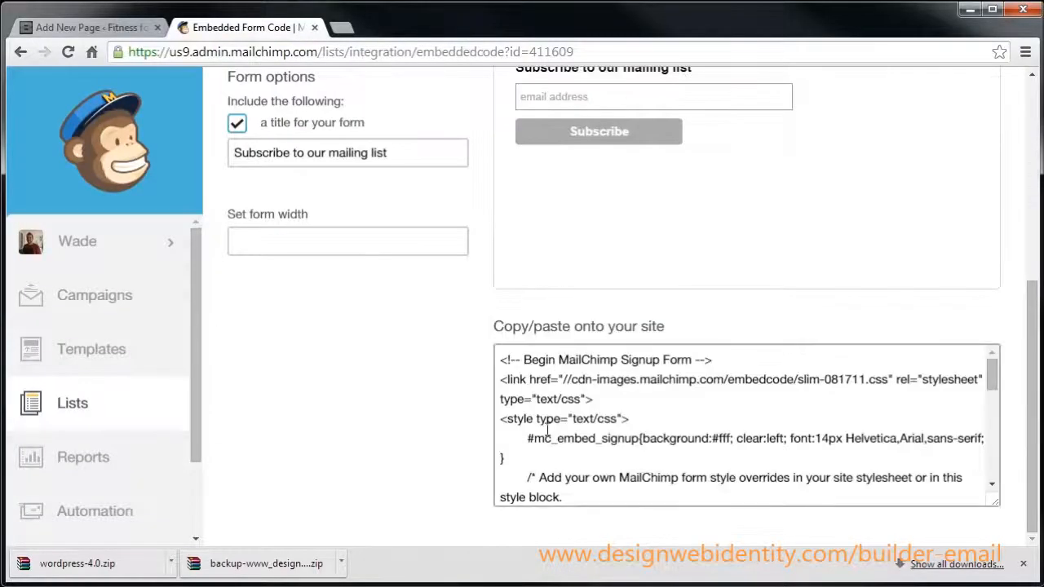
click(638, 383)
right_click(639, 383)
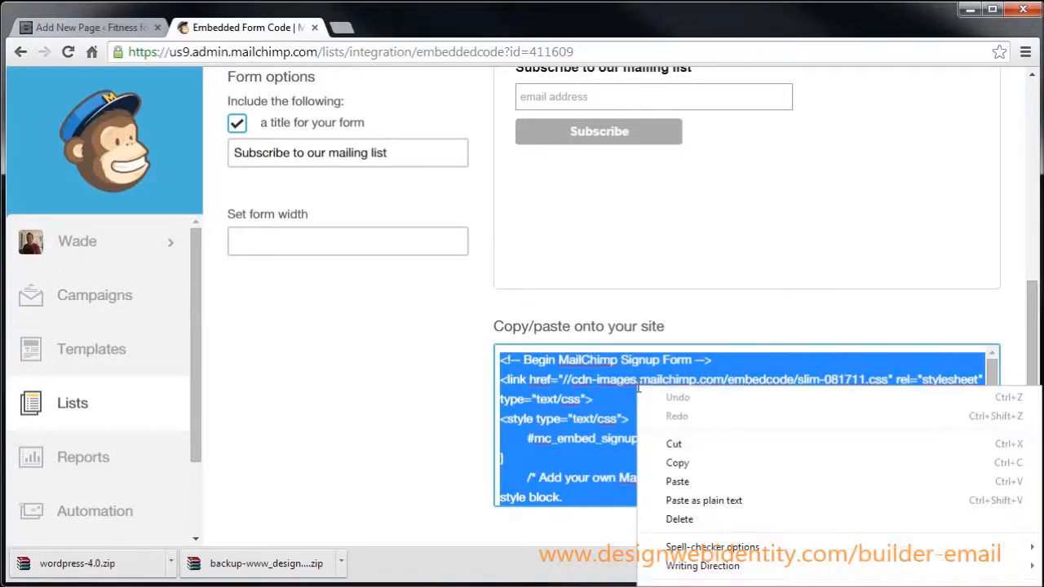
click(699, 464)
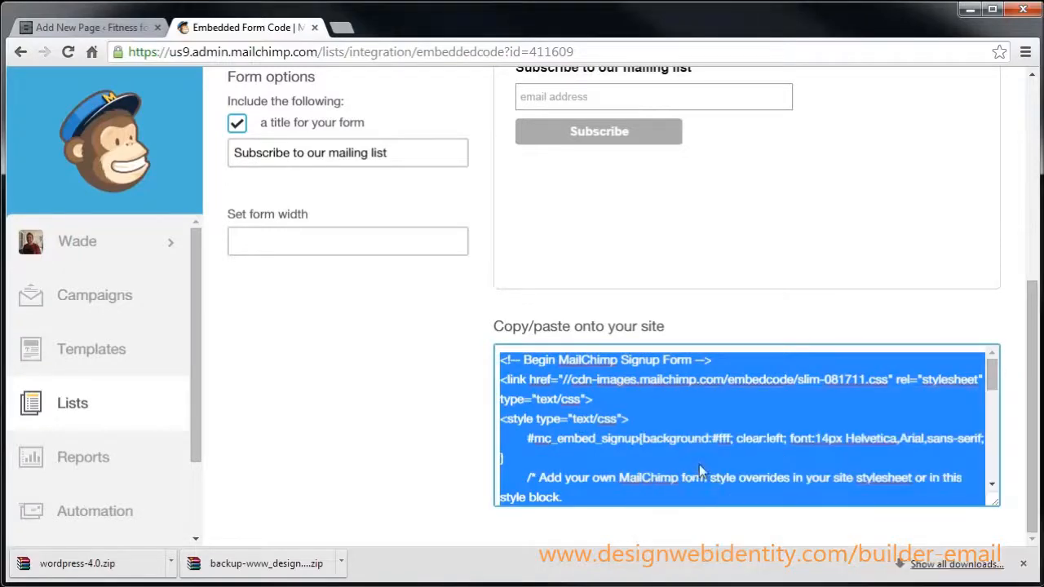
Paste the signup form code below the "Subscribe Below!" heading in the WordPress page and publish the page.
click(117, 28)
right_click(193, 405)
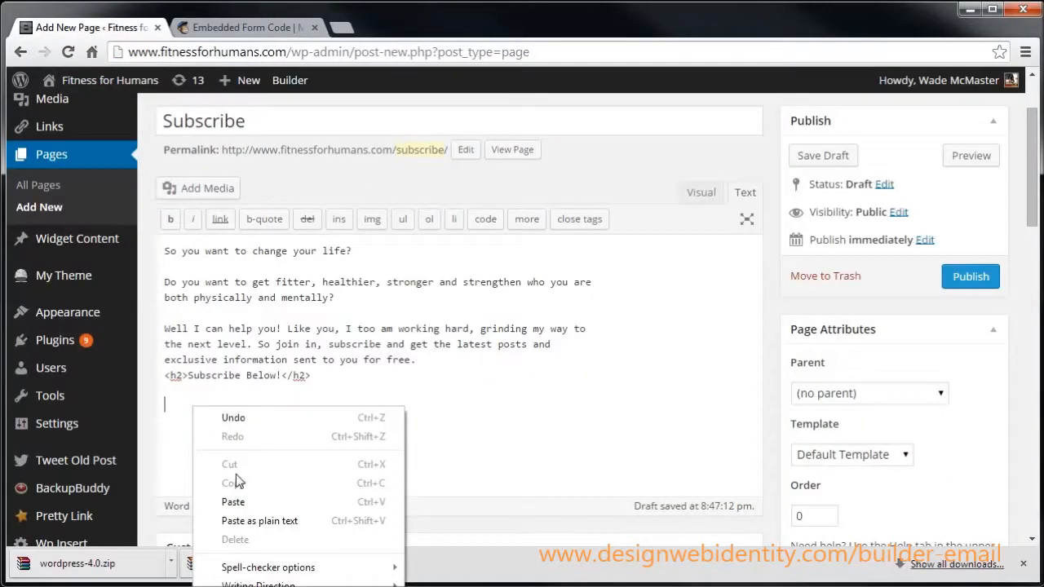
click(248, 508)
scroll(575, 330, up, 5)
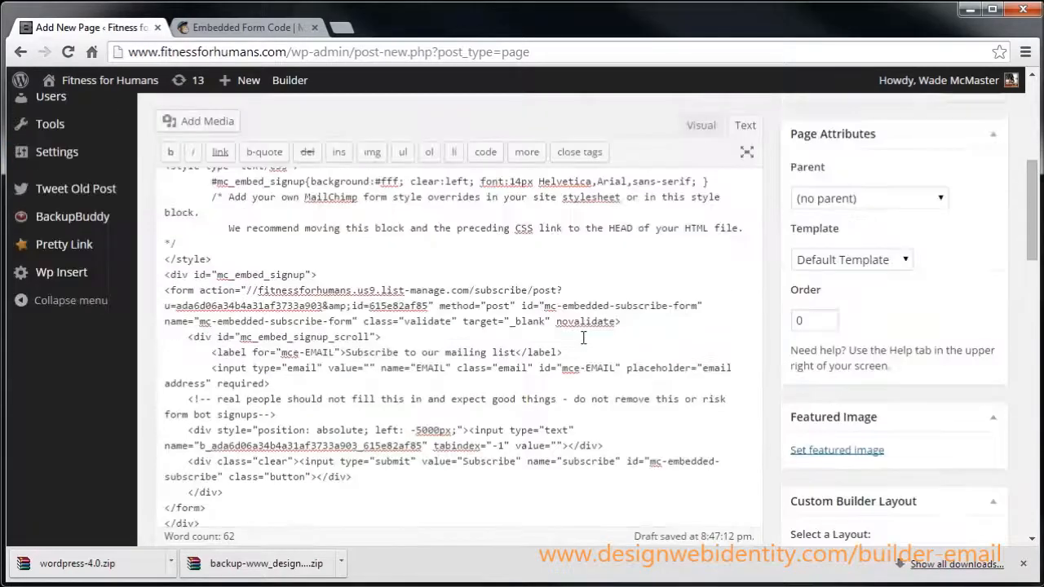
click(969, 246)
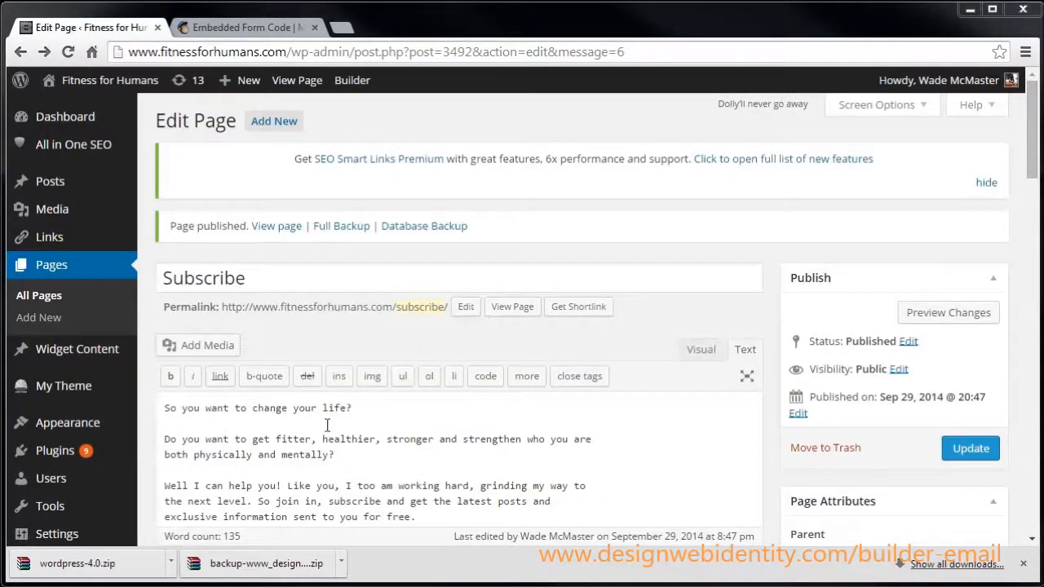
View the published Subscribe page and check its text and the embedded mailing list form.
click(308, 85)
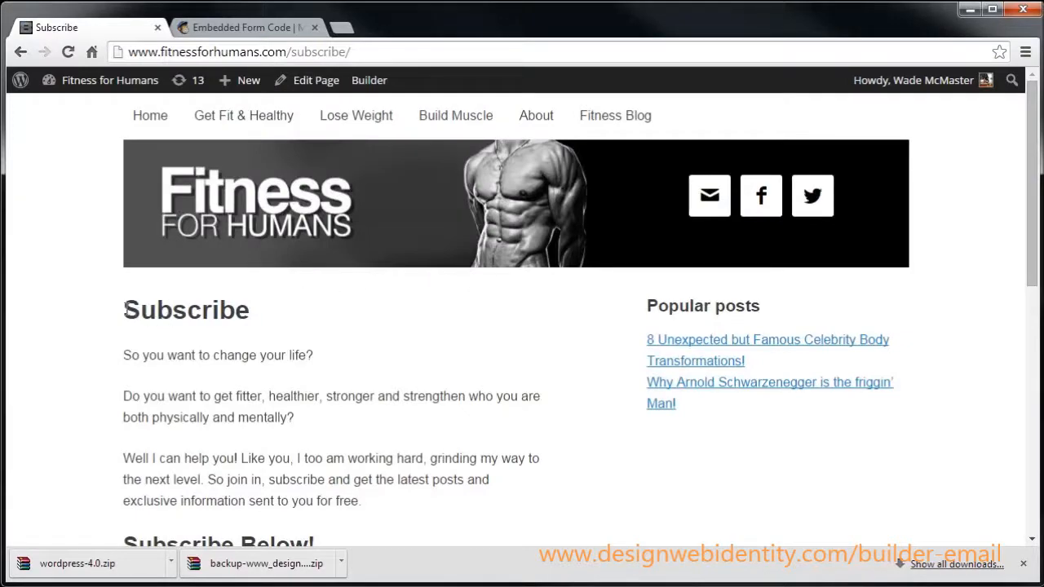
scroll(141, 308, down, 2)
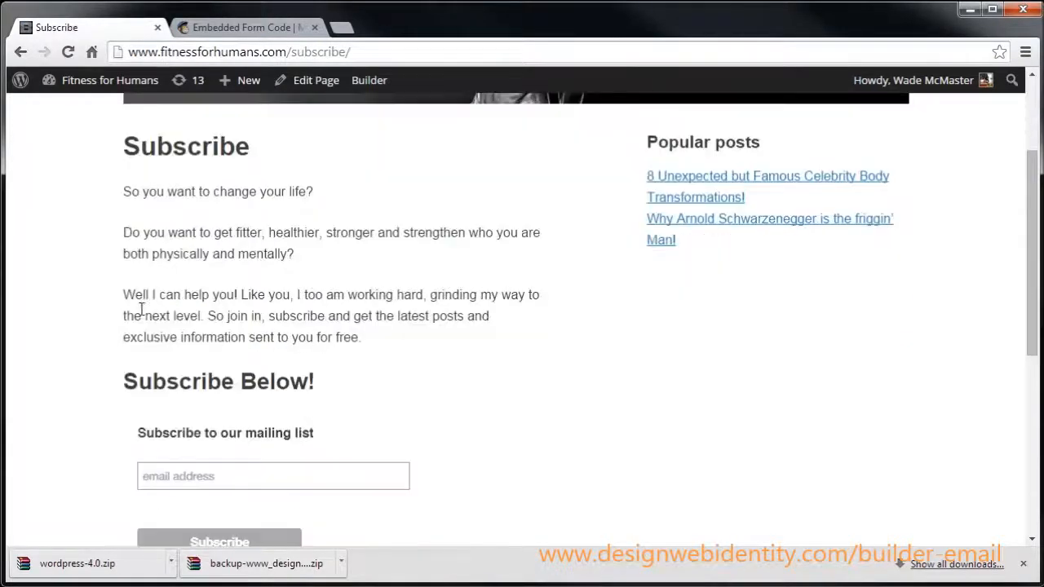
scroll(217, 352, down, 1)
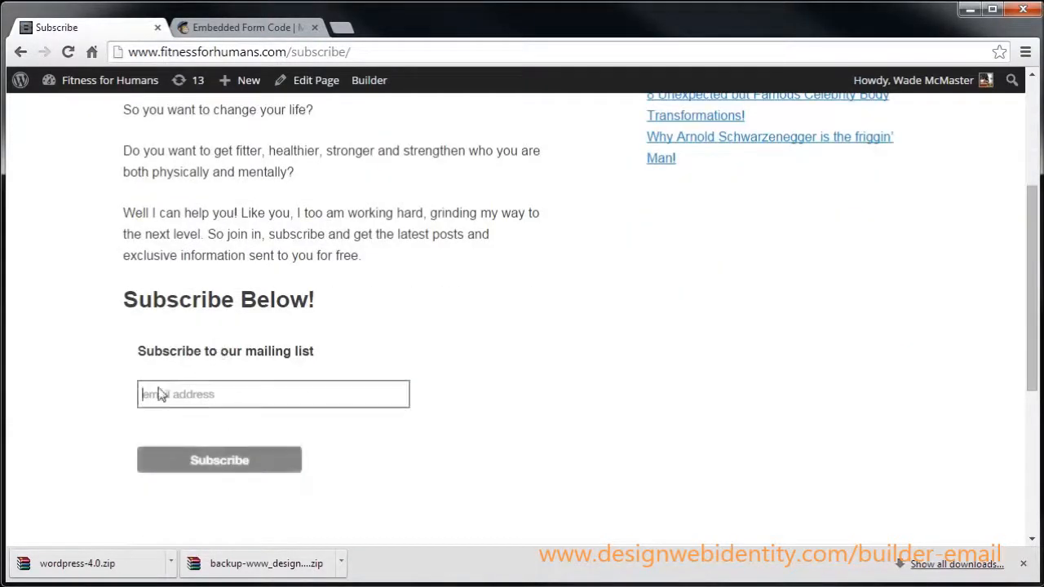
scroll(392, 440, up, 3)
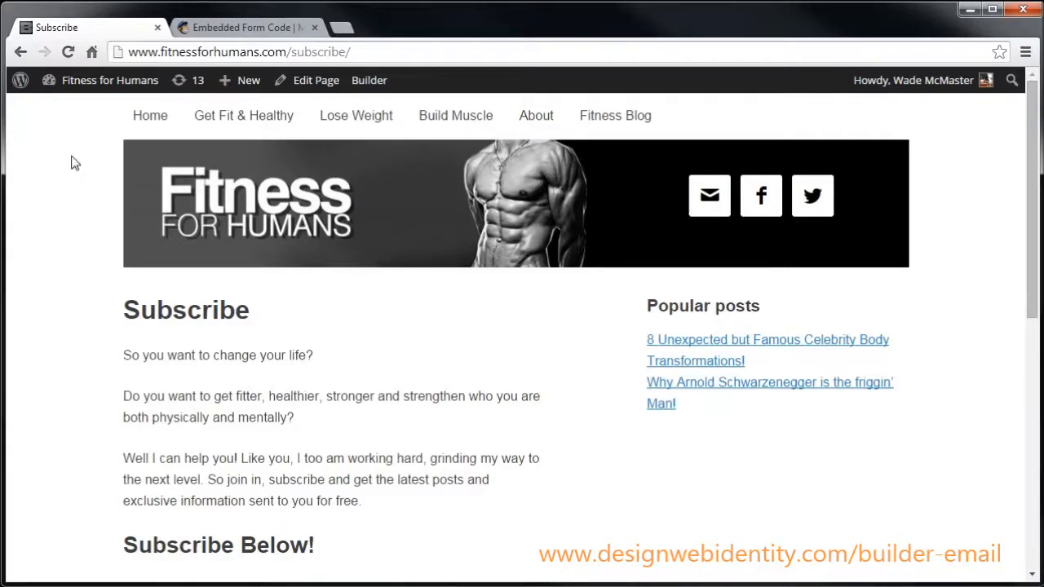
Open the site's installed plugins from the dashboard and locate the MailChimp plugin in the list.
mouse_move(81, 80)
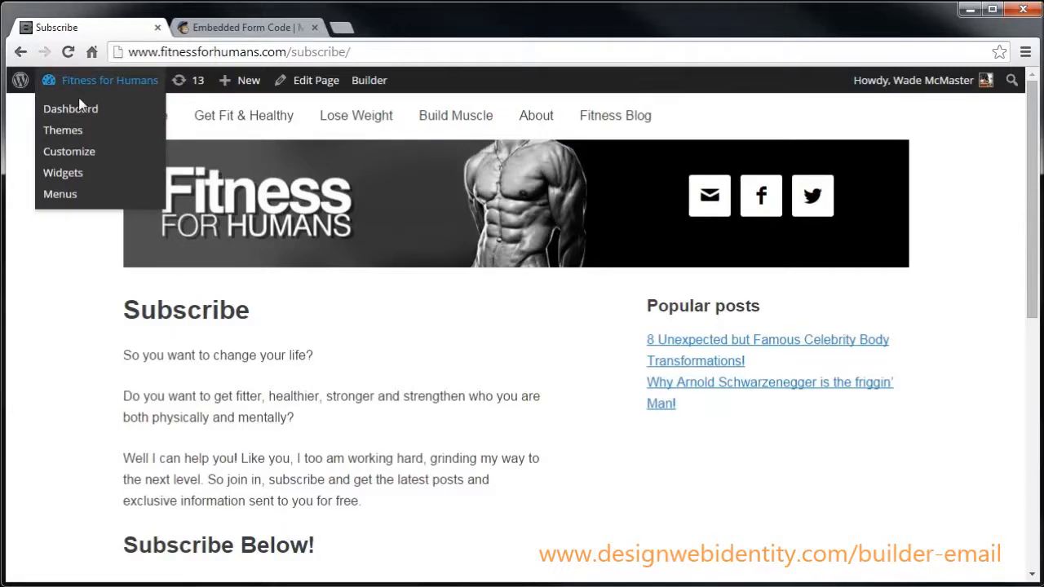
click(80, 117)
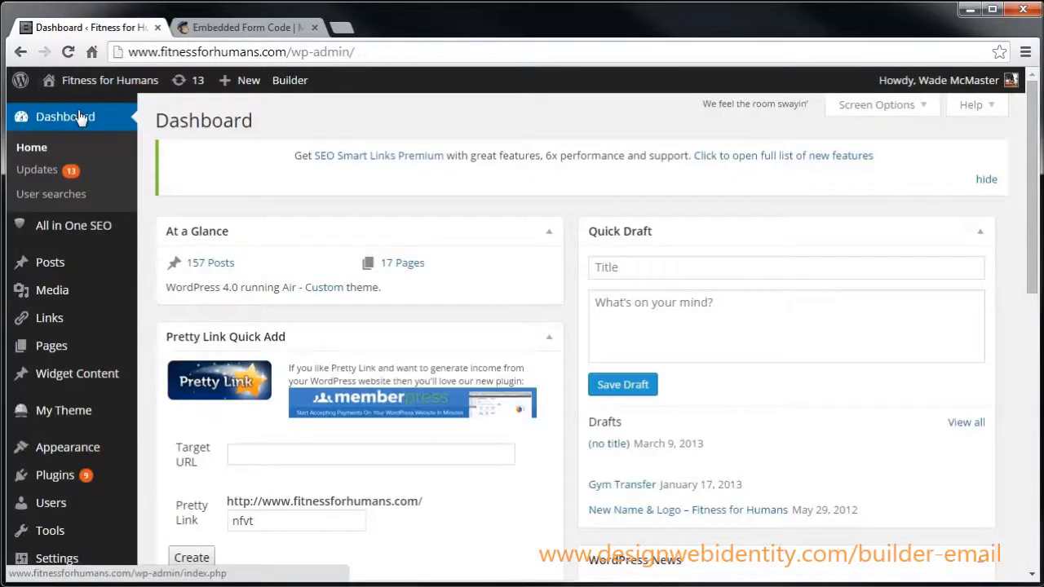
scroll(94, 410, down, 1)
mouse_move(94, 410)
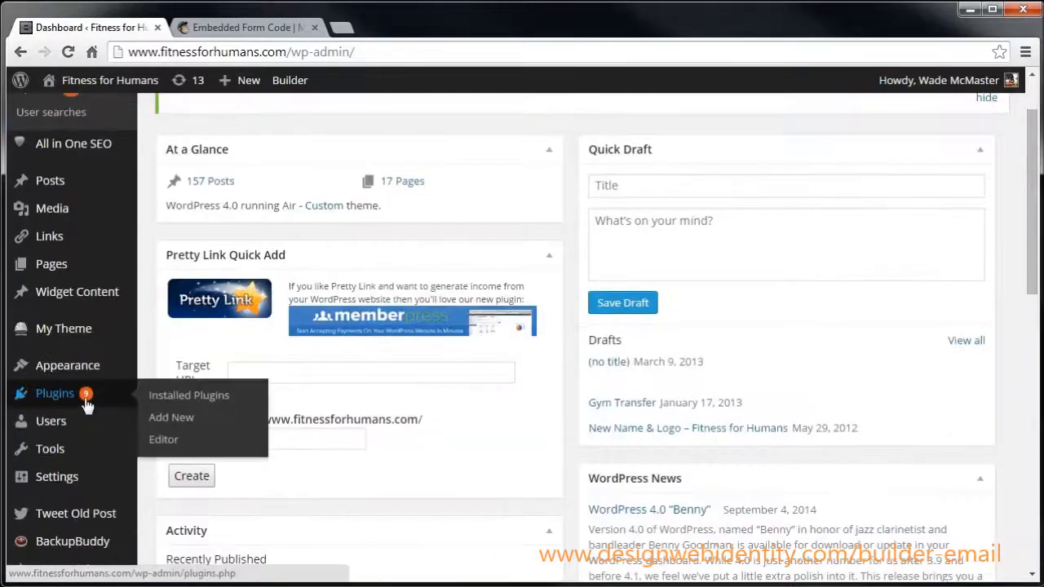
click(79, 399)
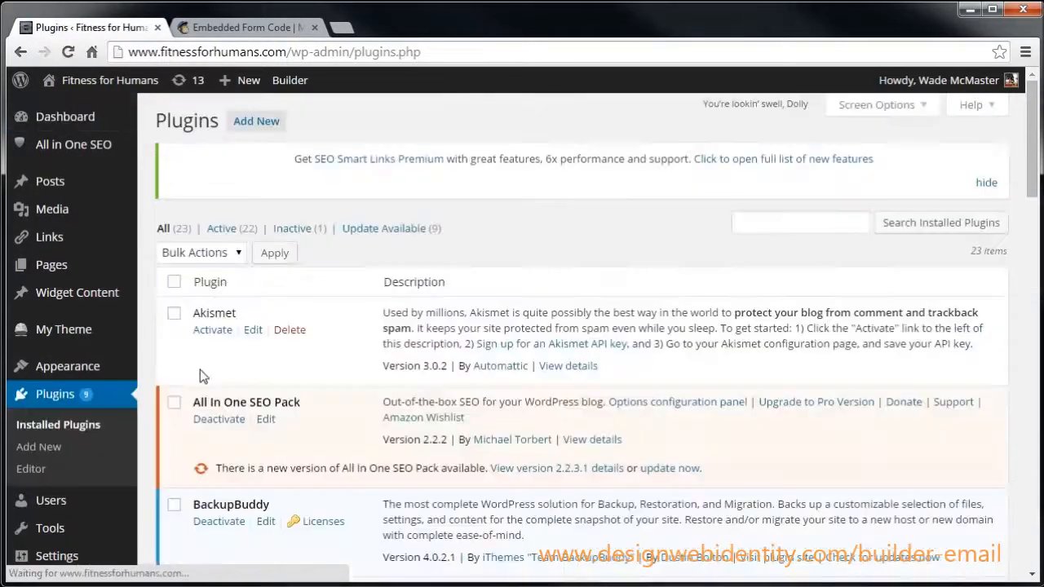
scroll(230, 362, down, 11)
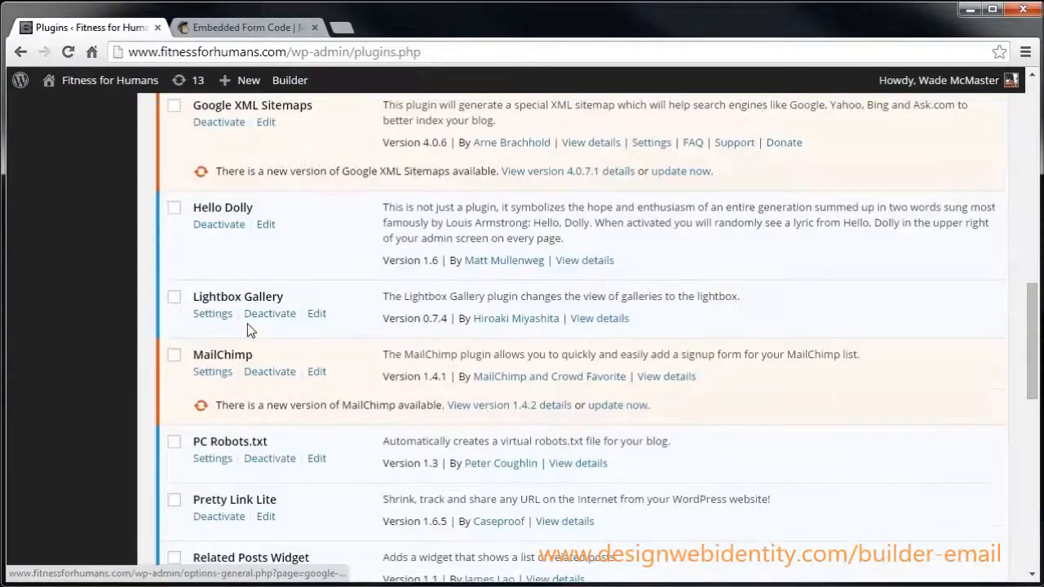
scroll(250, 329, down, 6)
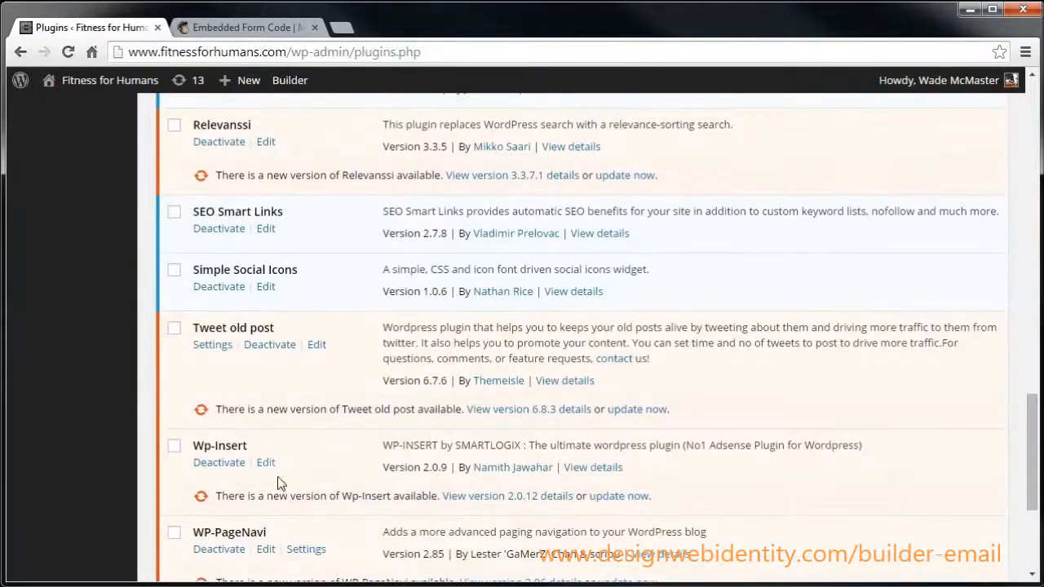
scroll(273, 473, down, 5)
scroll(271, 467, up, 6)
scroll(268, 333, up, 5)
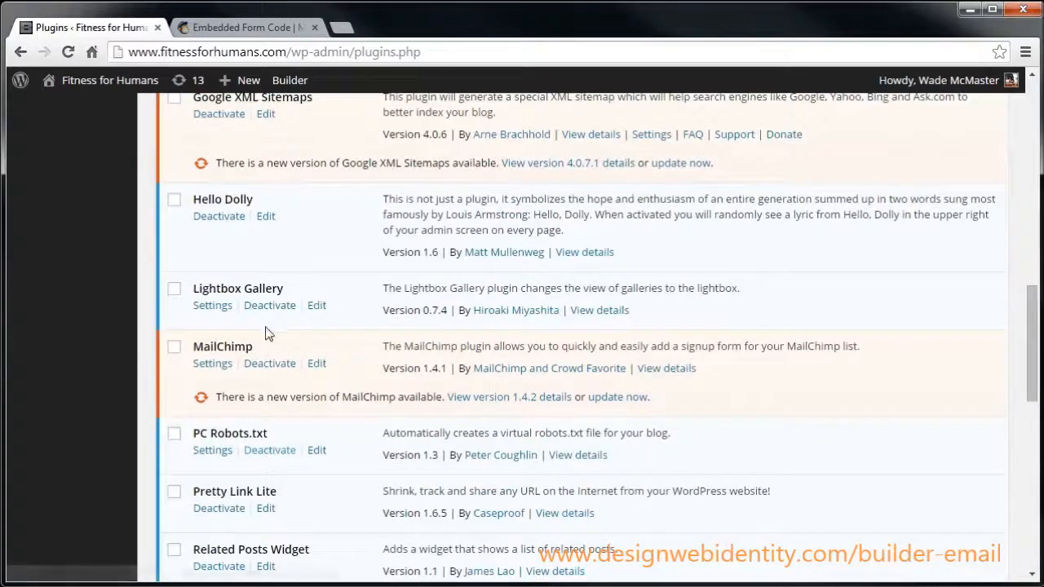
Open the site's installed themes and activate the Builder theme.
scroll(252, 358, up, 2)
scroll(253, 359, up, 3)
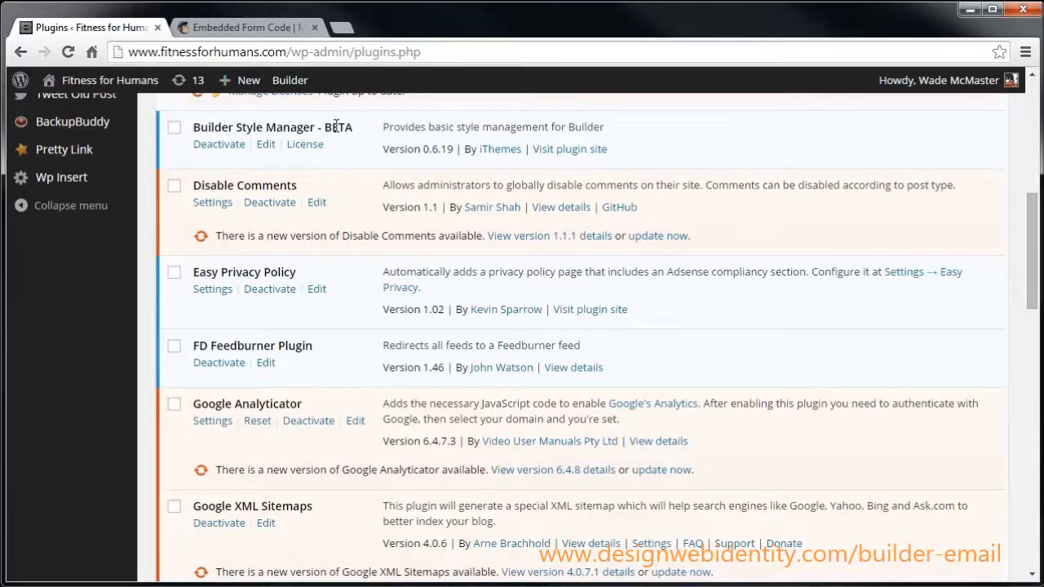
scroll(334, 130, up, 3)
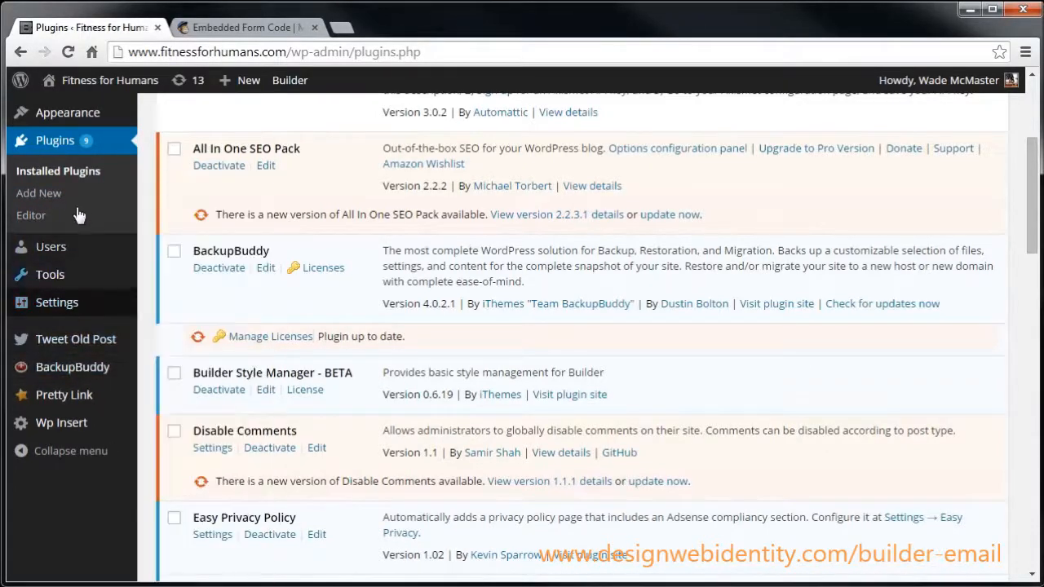
scroll(78, 214, up, 2)
mouse_move(75, 276)
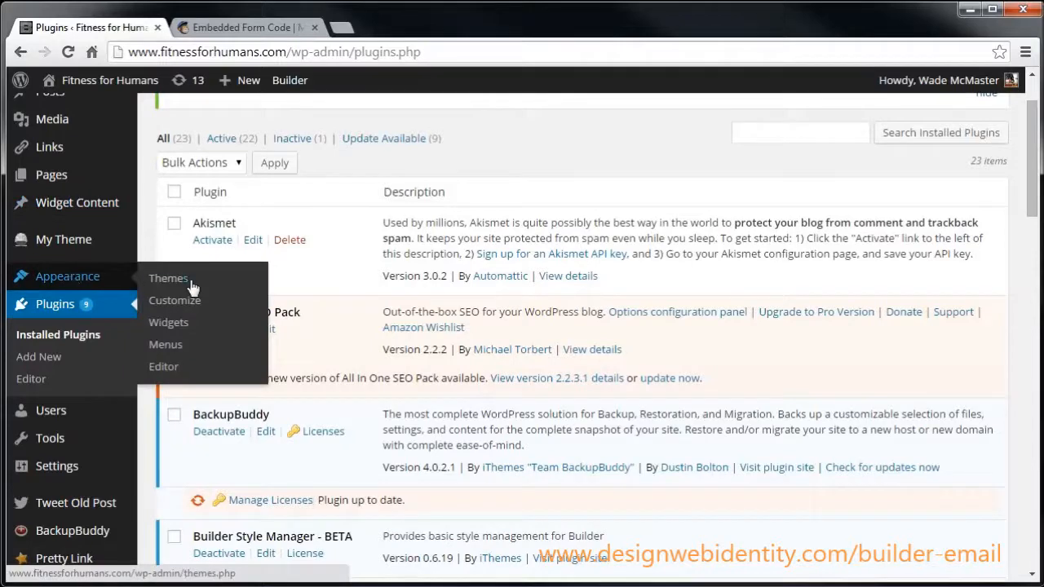
click(190, 284)
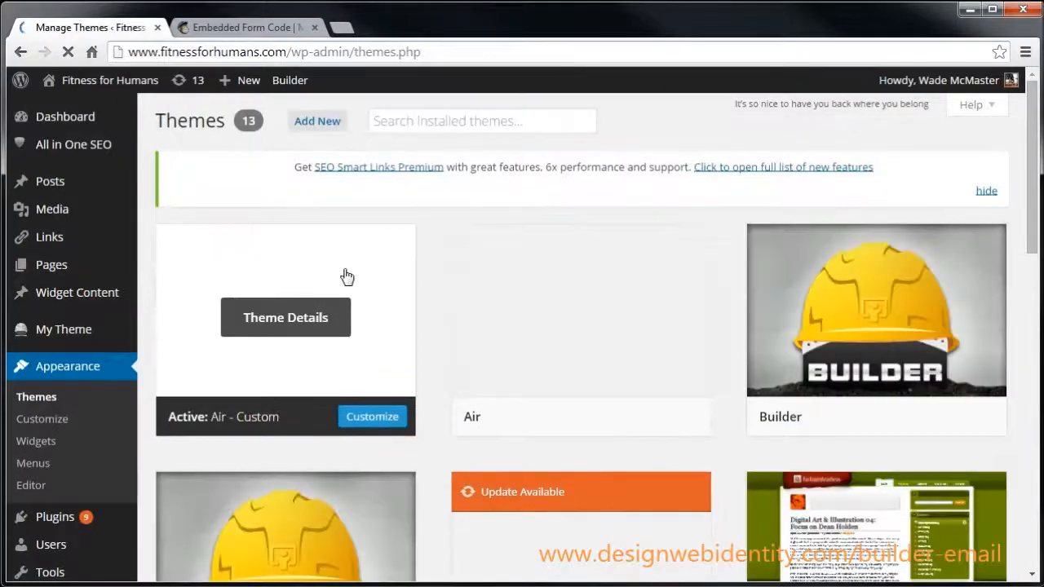
scroll(359, 279, down, 2)
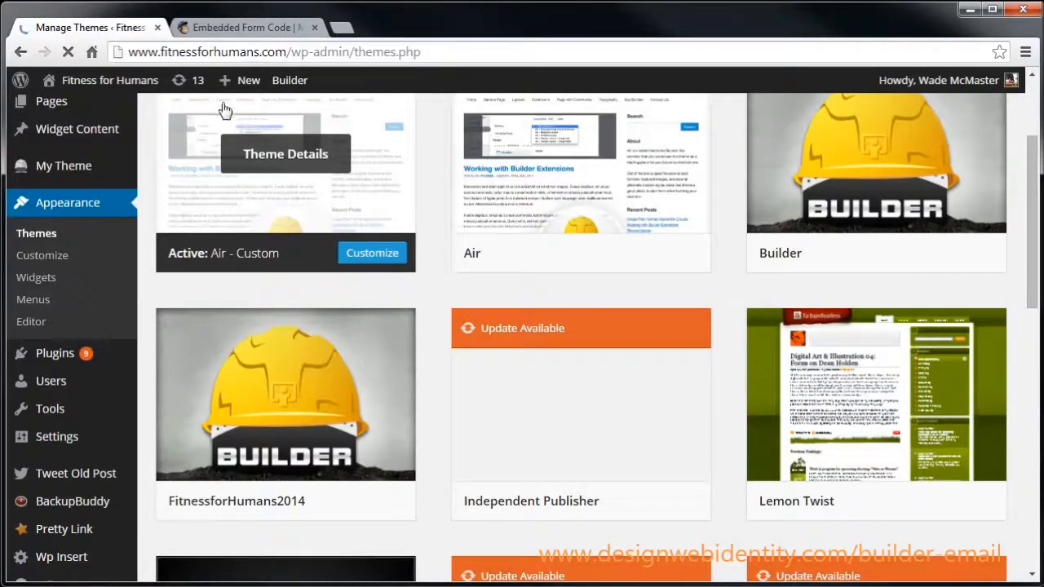
scroll(364, 199, down, 2)
scroll(281, 306, up, 3)
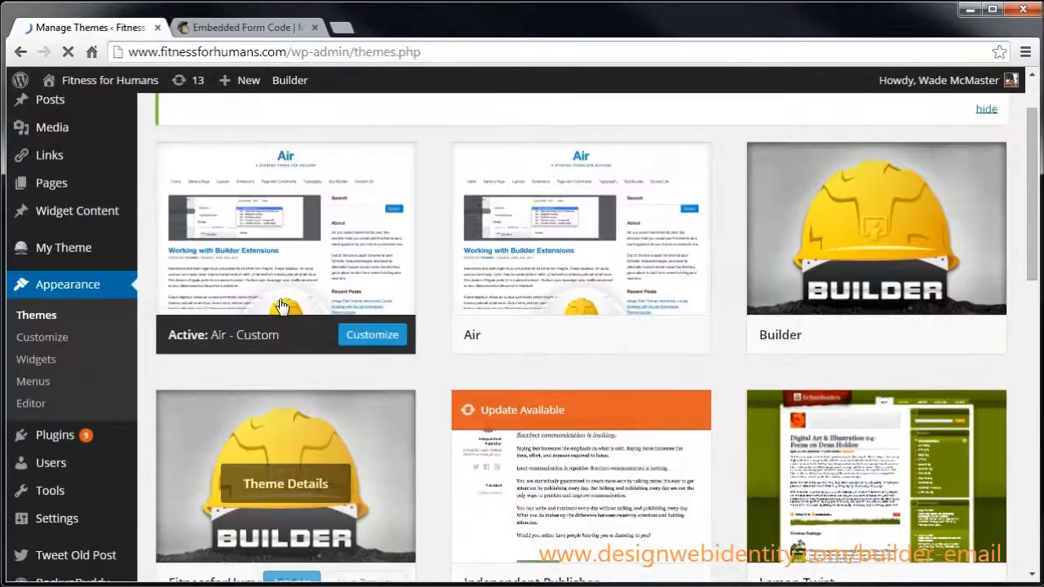
scroll(281, 306, up, 1)
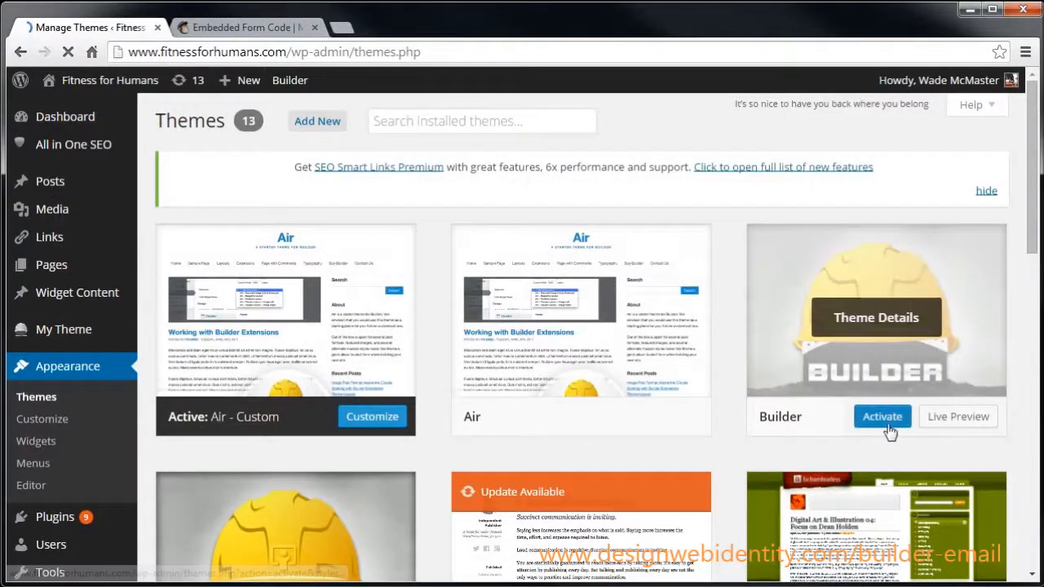
click(882, 417)
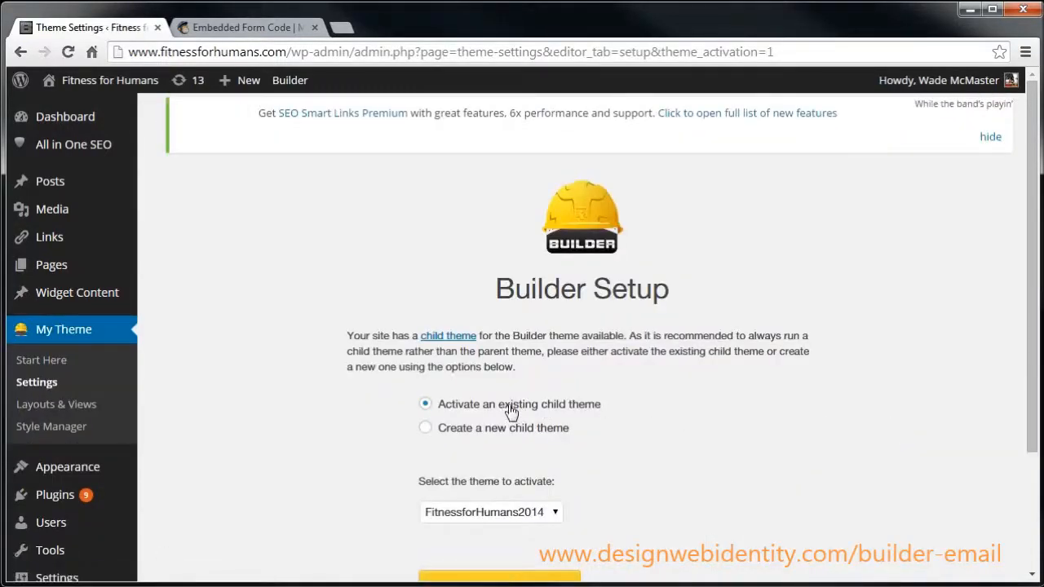
Create a new Builder child theme named "Fitness" in the Builder setup.
click(426, 429)
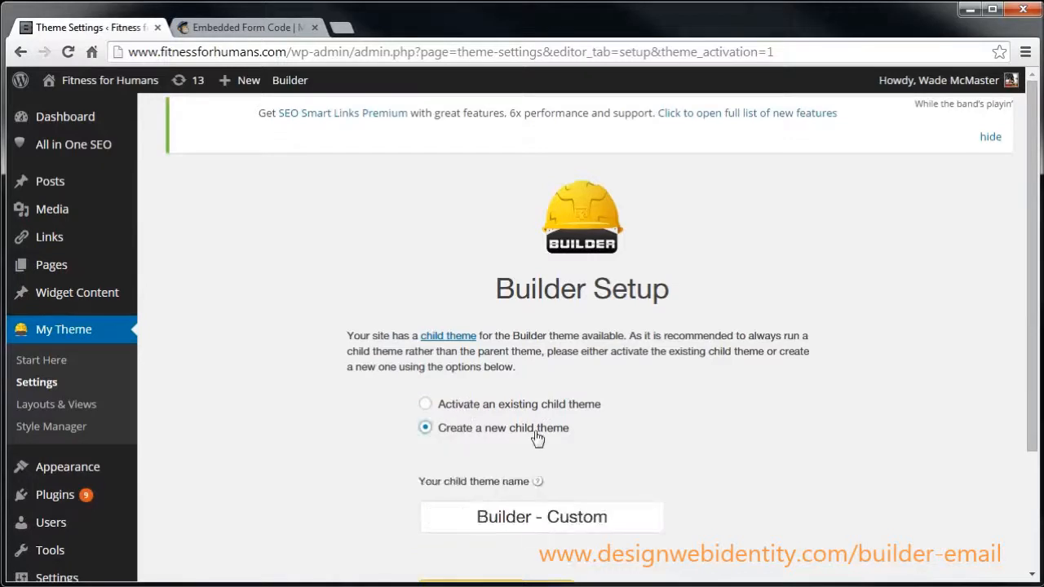
drag(617, 519, 456, 517)
text(Fitness)
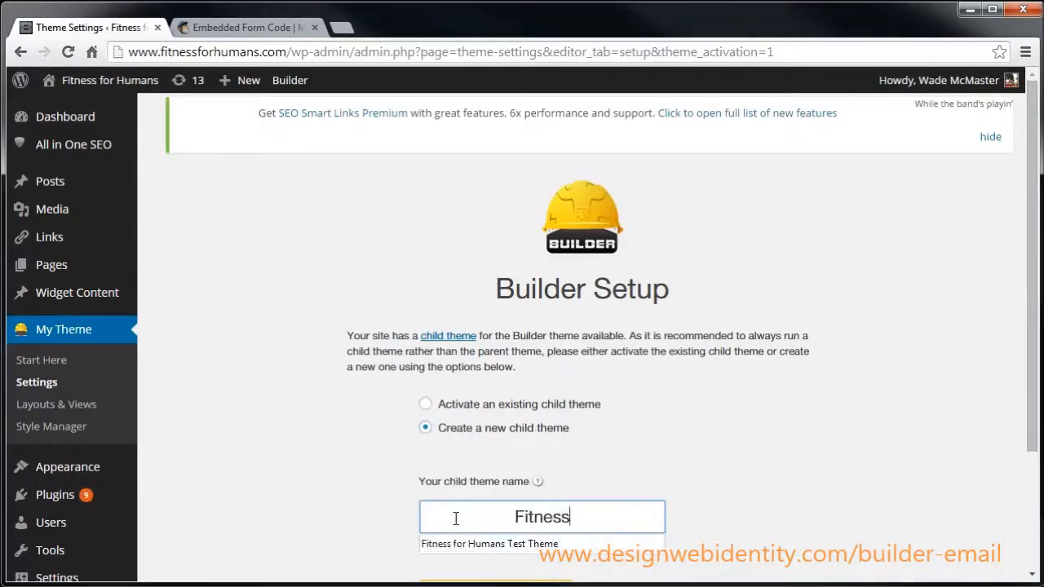
scroll(812, 406, down, 2)
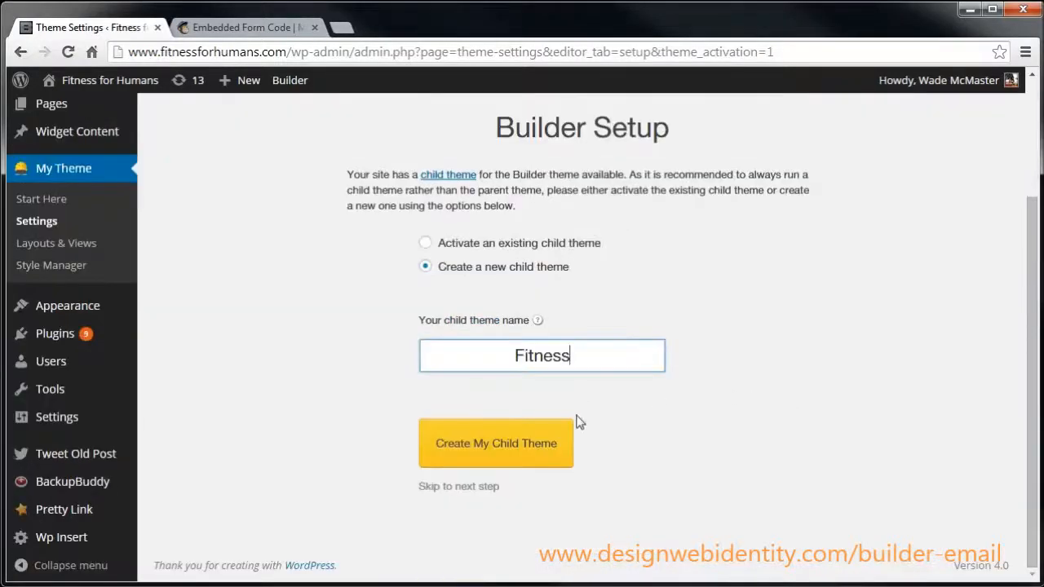
click(539, 445)
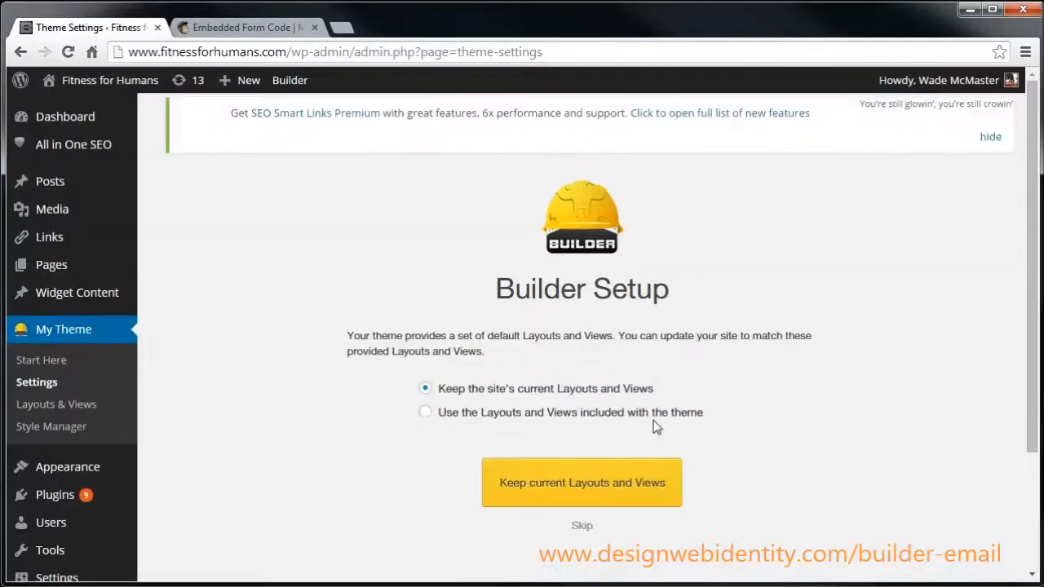
Replace the site's current Layouts and Views with those included with the theme and confirm the replacement.
click(425, 414)
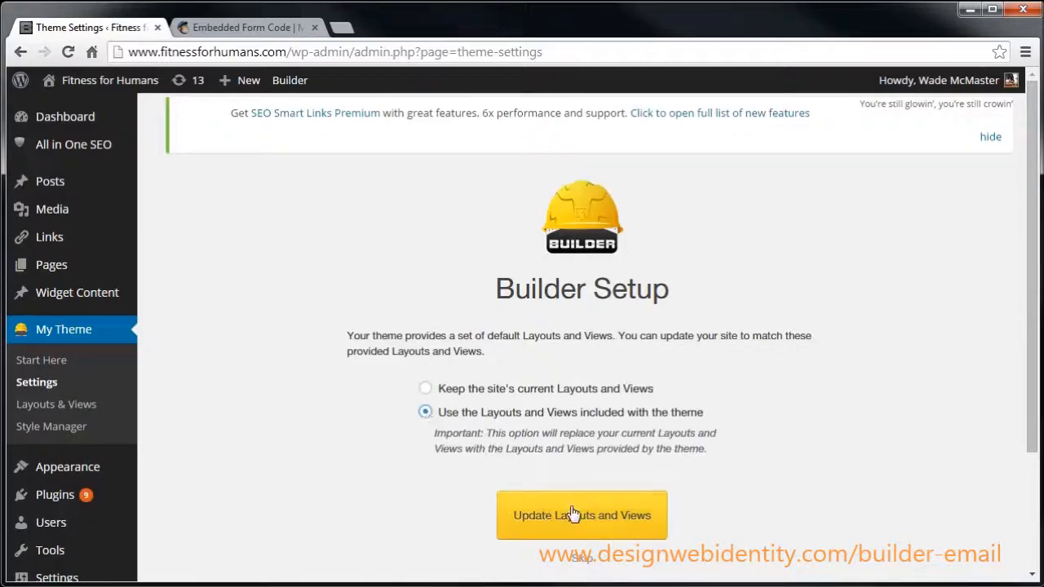
click(576, 517)
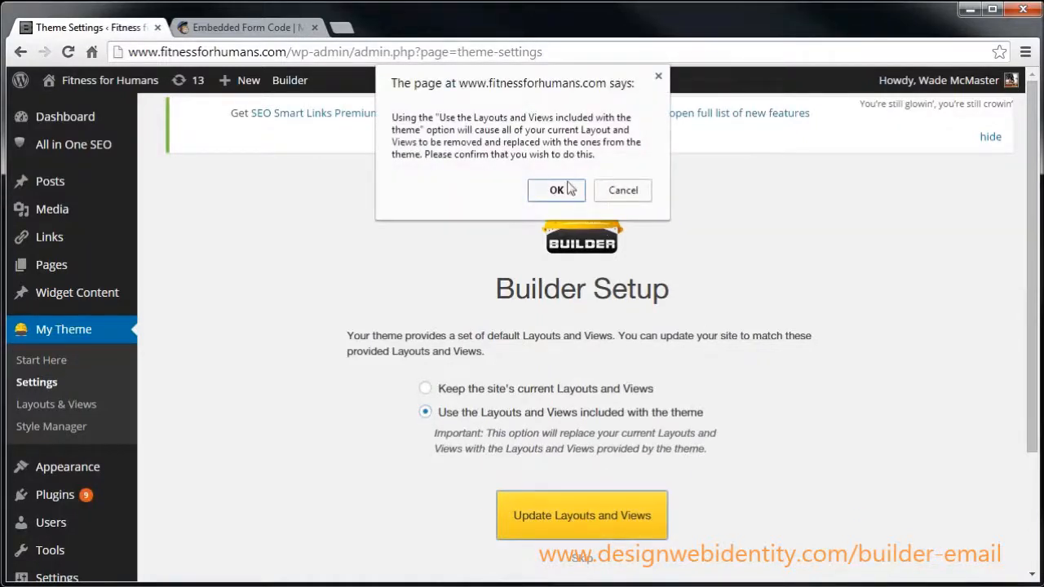
click(568, 188)
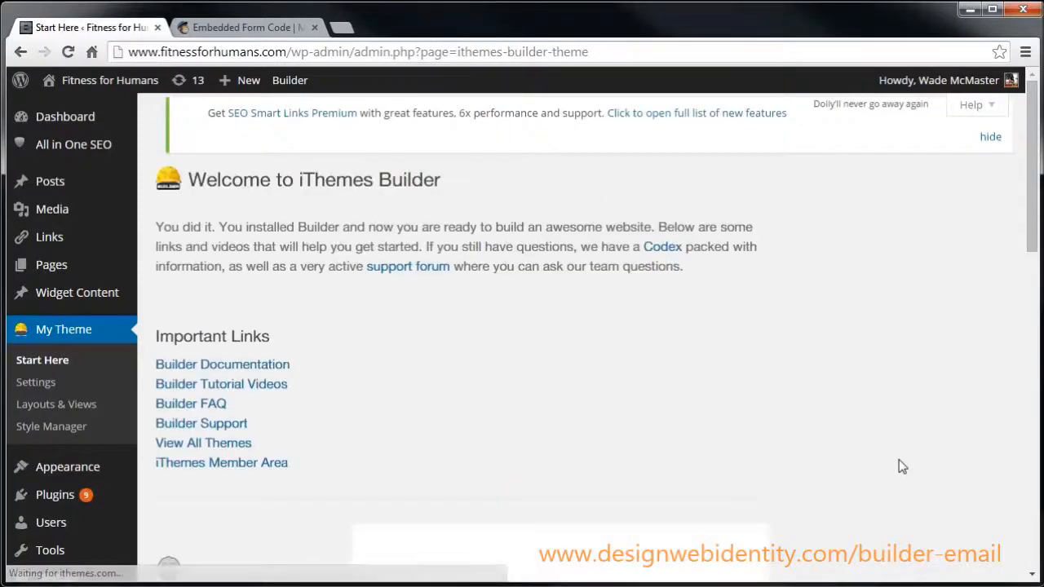
Open the default Right Sidebar layout for editing from the theme's Layouts & Views.
scroll(520, 354, down, 3)
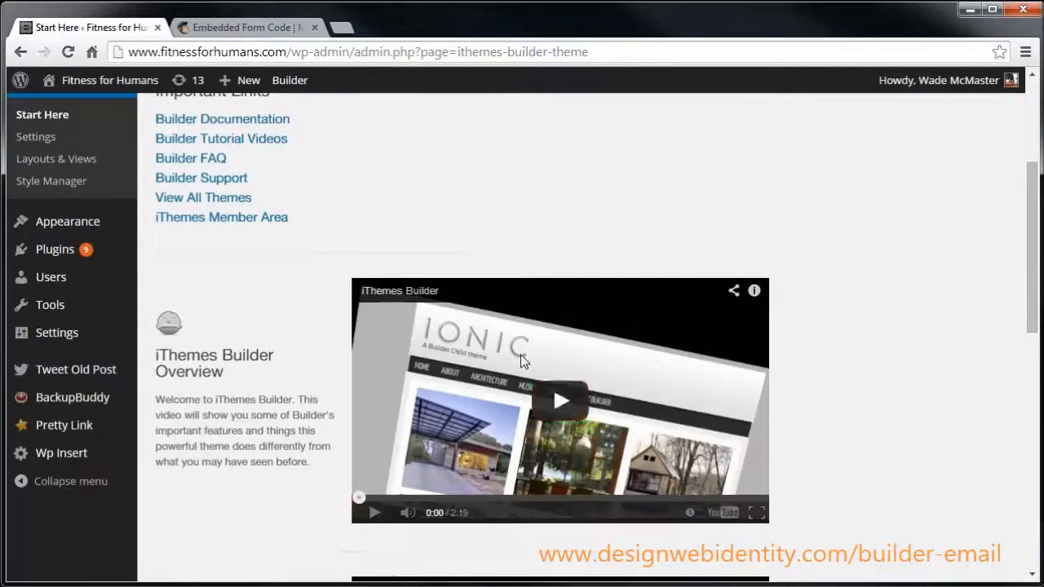
scroll(549, 367, up, 3)
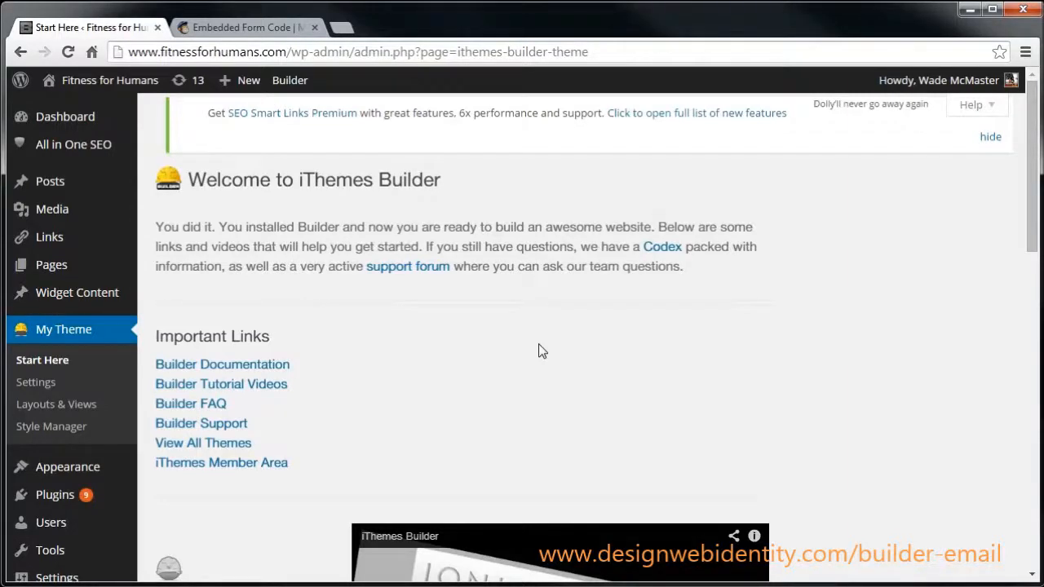
click(67, 415)
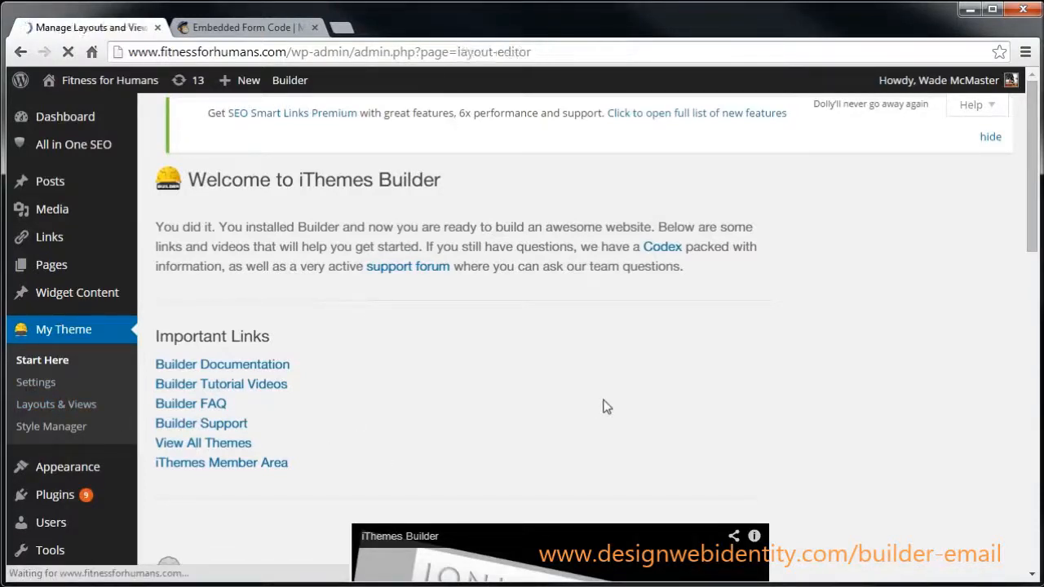
scroll(380, 367, down, 4)
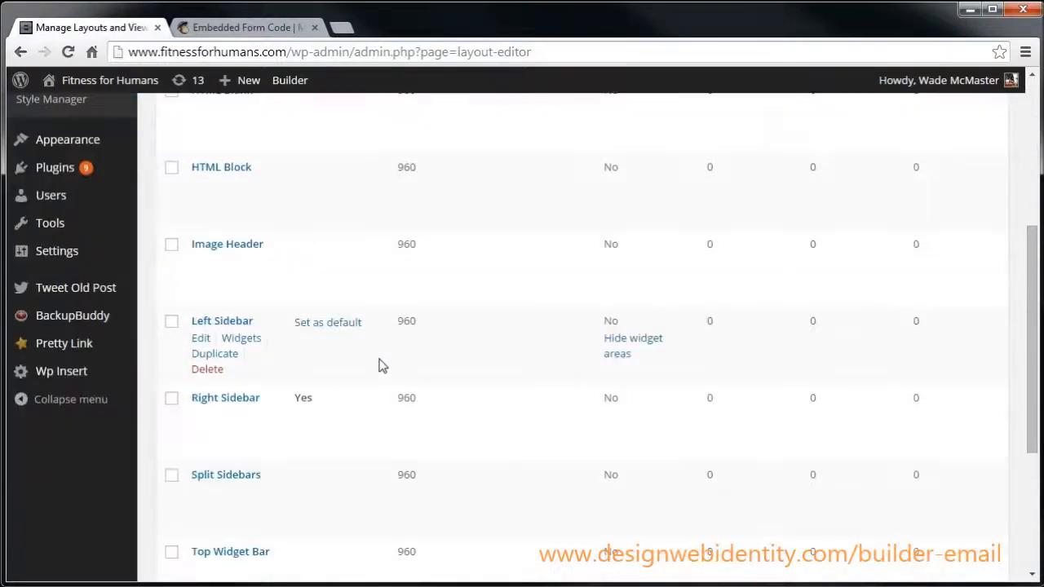
scroll(308, 397, up, 4)
scroll(237, 410, down, 6)
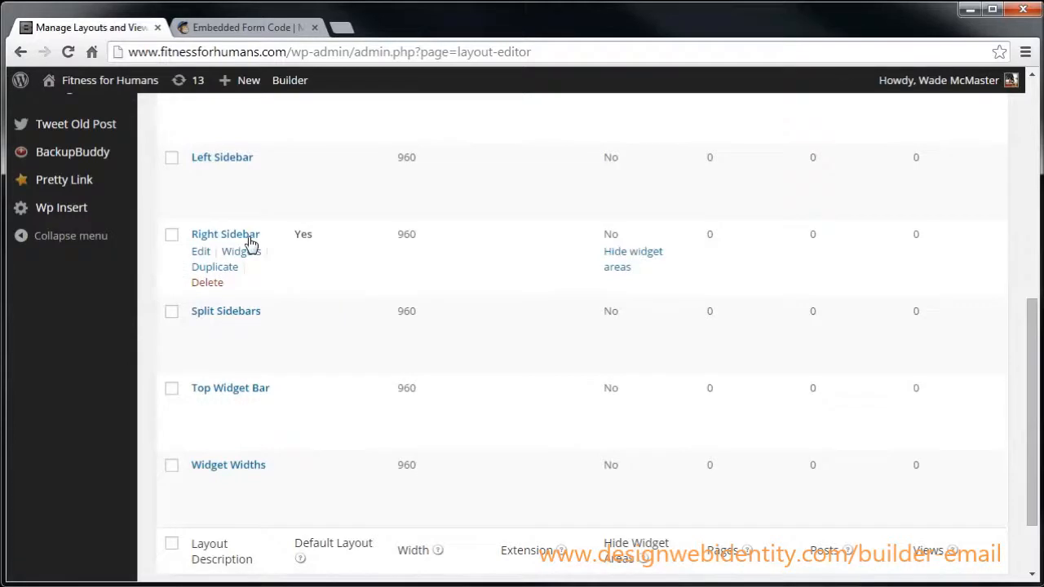
click(250, 239)
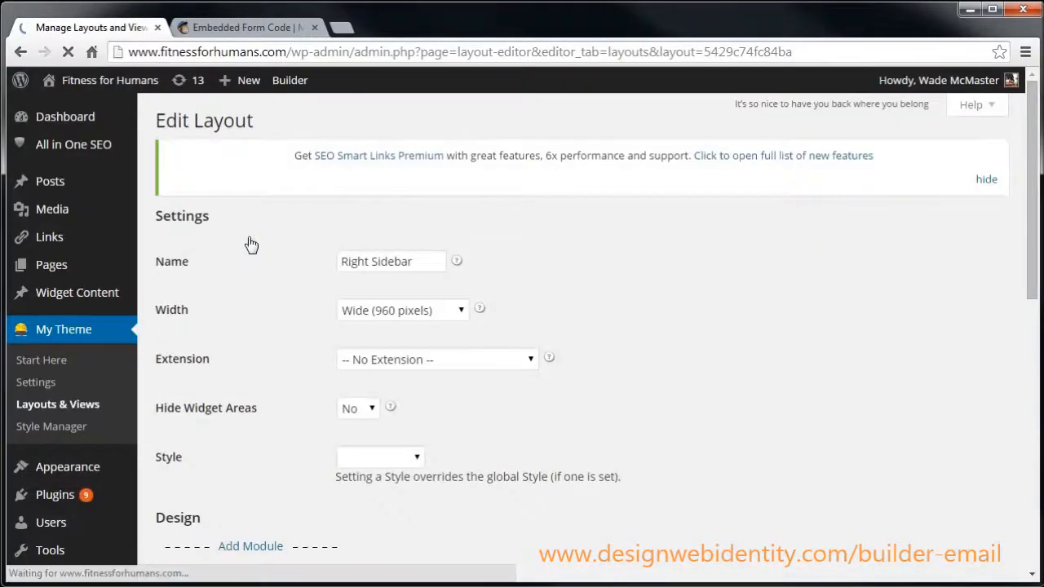
Remove the Header module from the Right Sidebar layout and add an Image module above the Navigation module.
scroll(487, 247, down, 4)
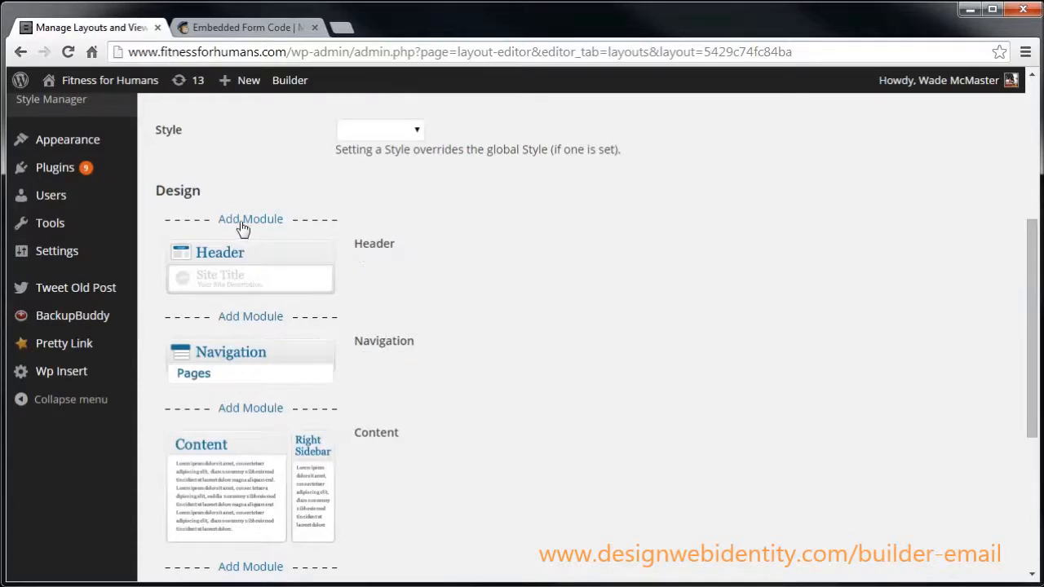
click(477, 258)
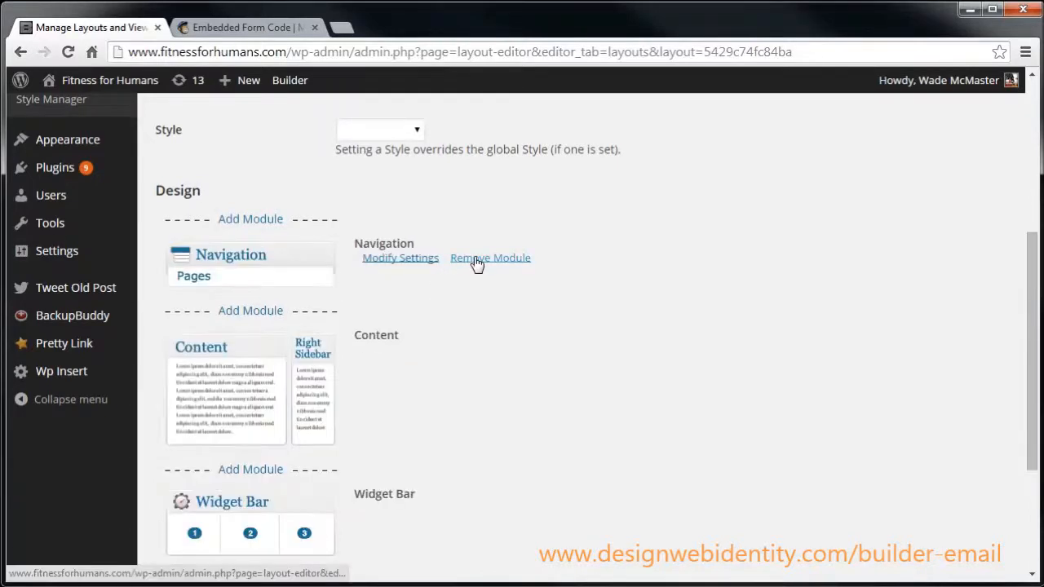
click(257, 227)
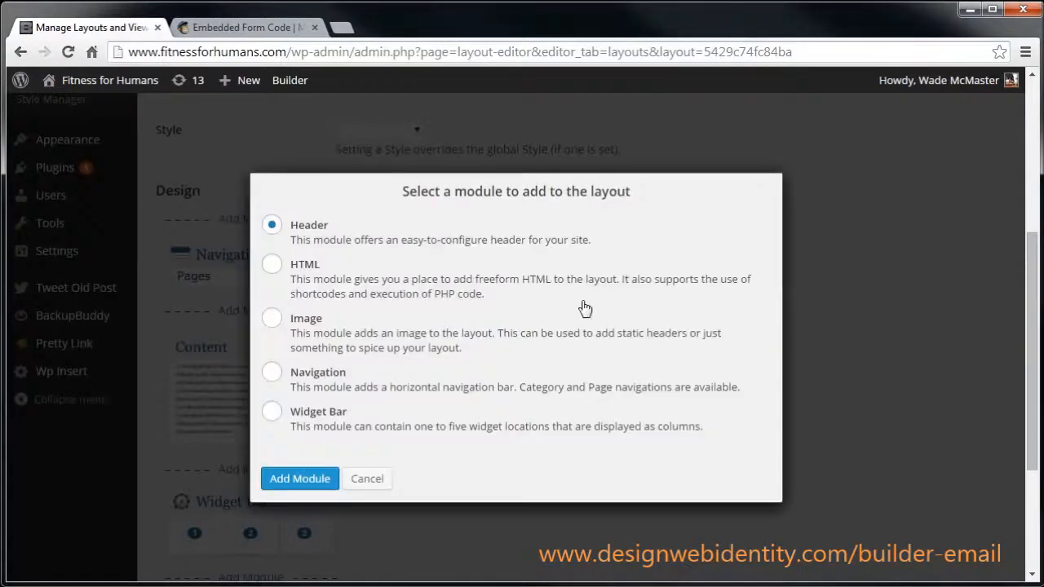
click(273, 319)
click(322, 480)
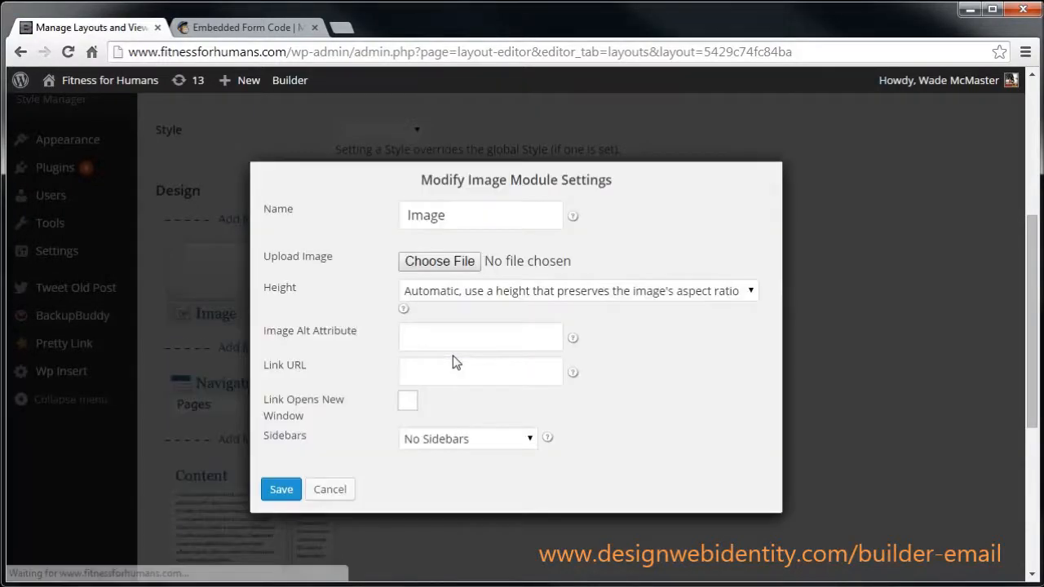
Choose LOGO.png as the Image module's upload and keep the automatic height that preserves the aspect ratio.
click(452, 270)
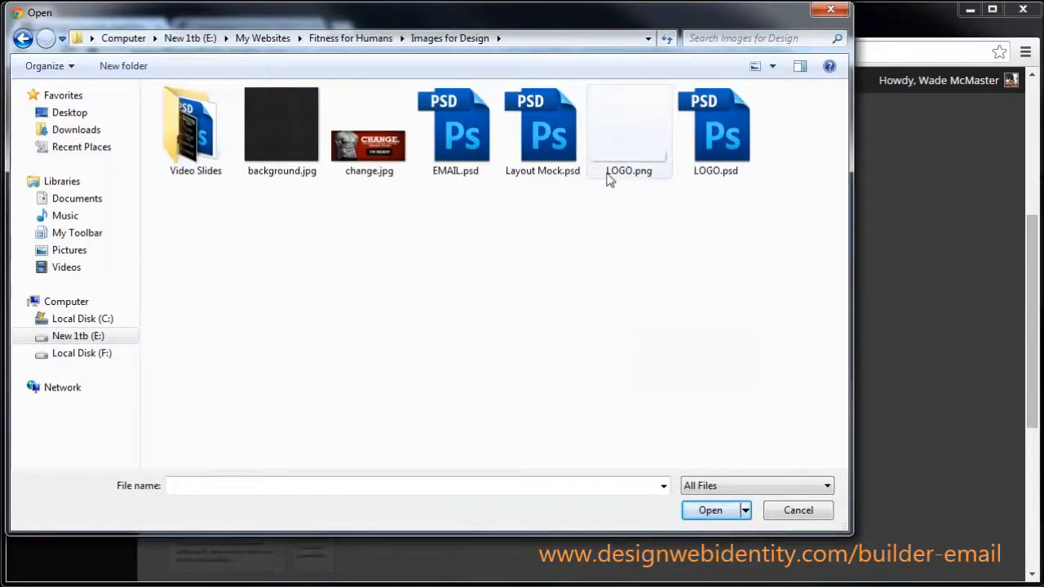
click(612, 171)
click(703, 513)
click(496, 297)
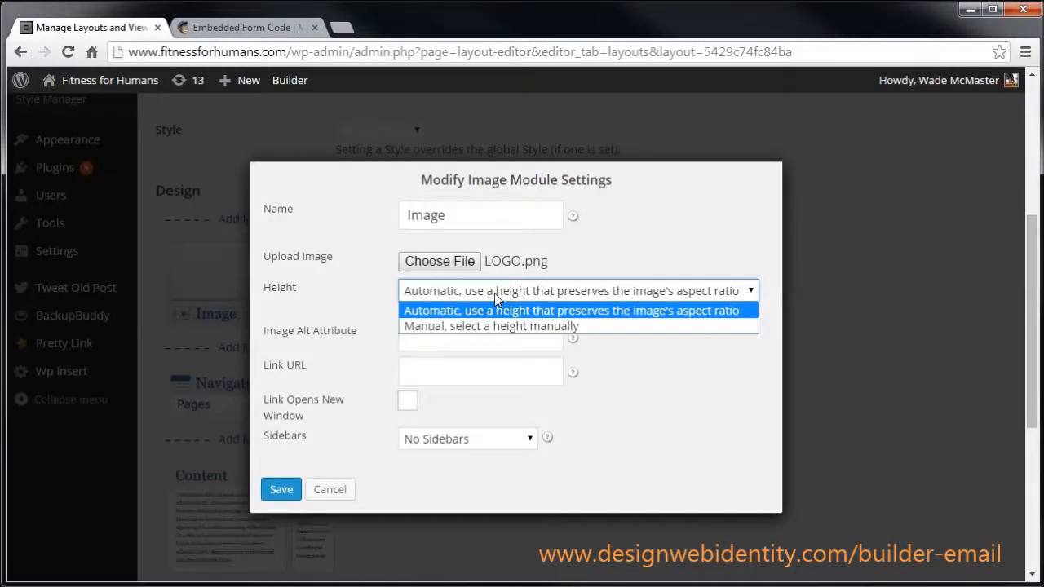
click(468, 290)
click(429, 334)
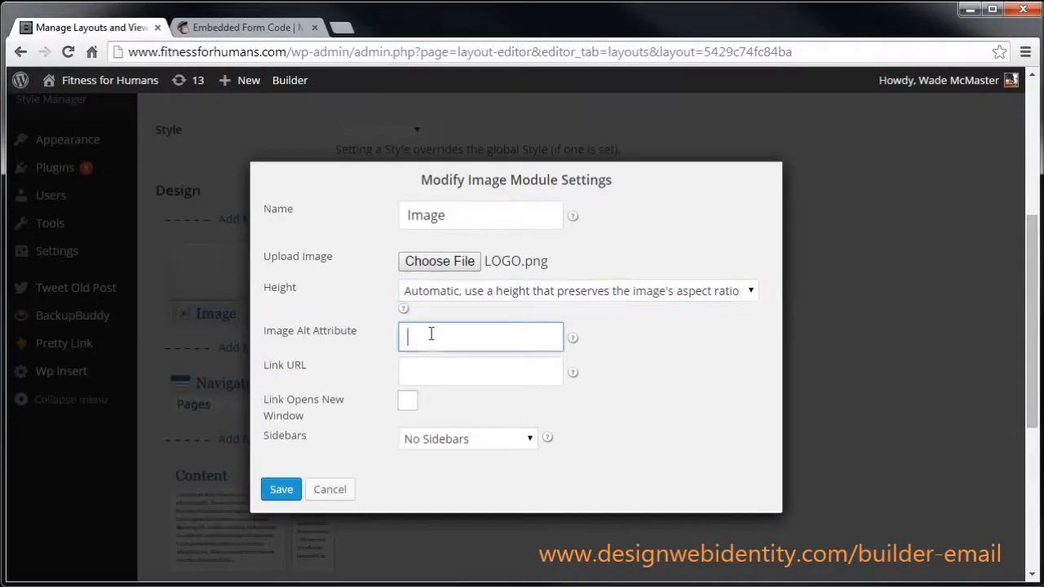
text(Fitness for Humans)
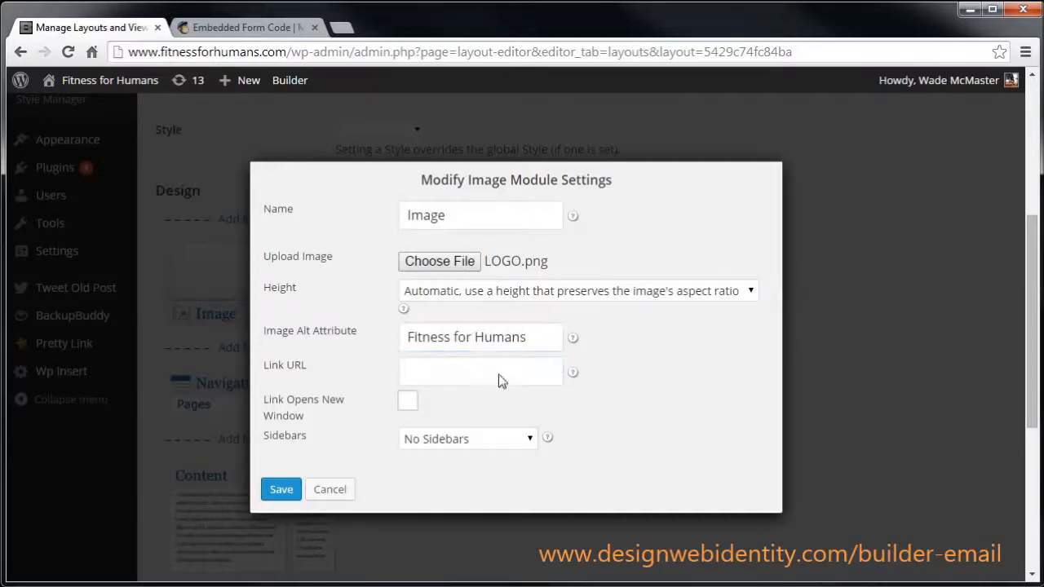
click(466, 373)
text(http)
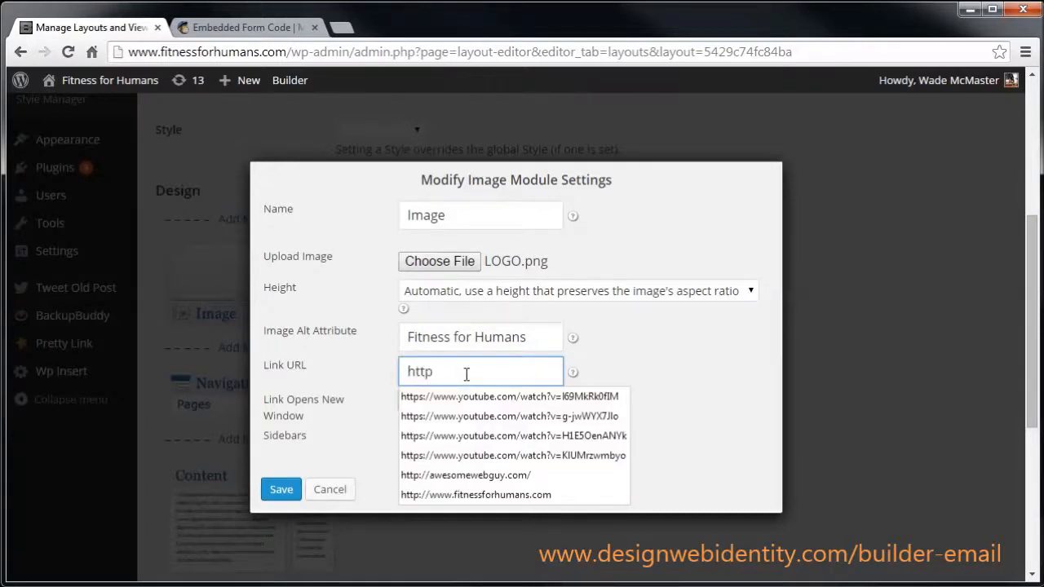
click(510, 495)
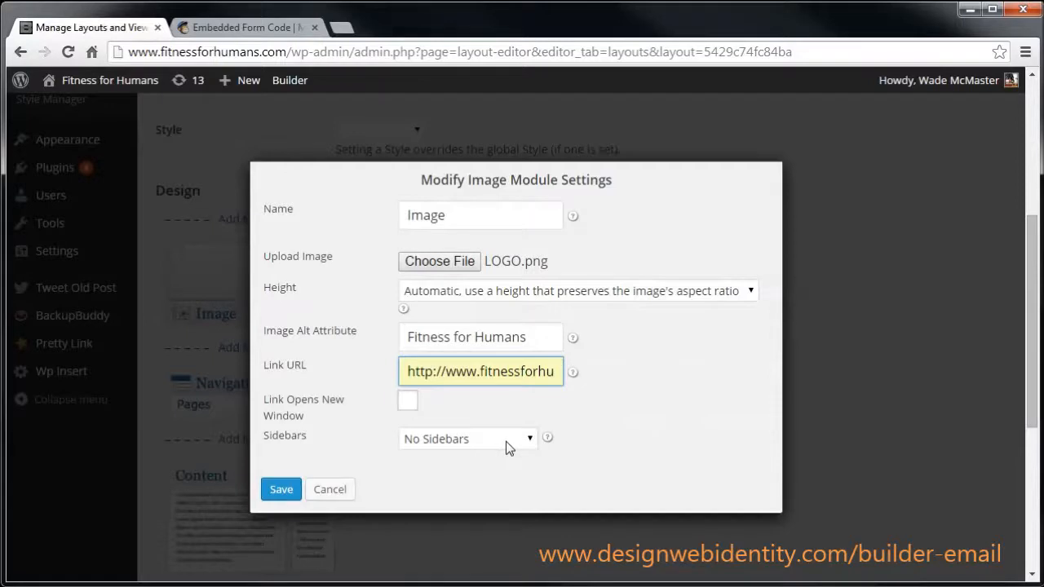
Name the Image module "Fitness for Humans Logo" and save its settings.
double_click(457, 213)
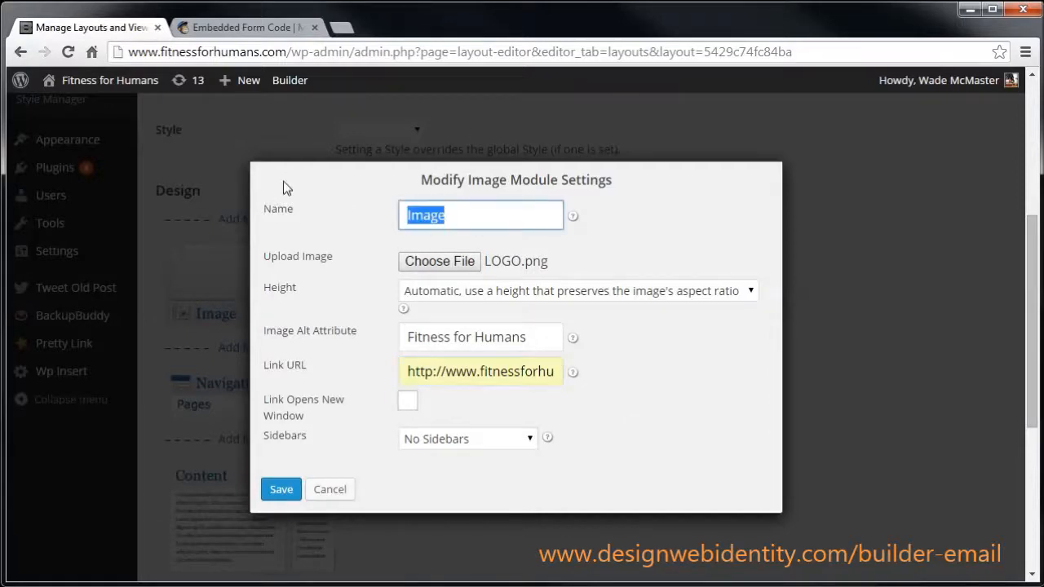
text(Fitness for )
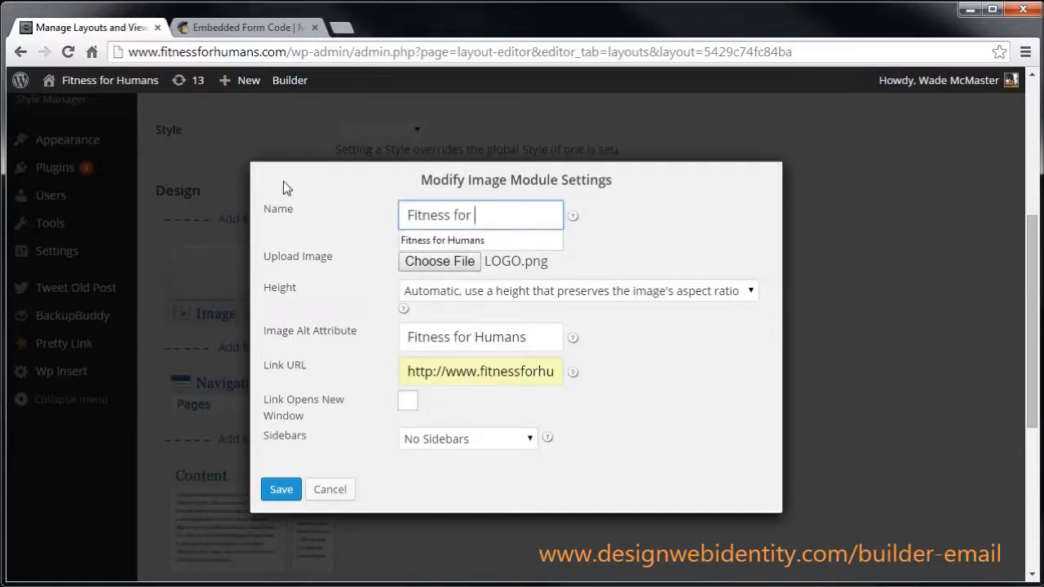
text(HUmamans Logo)
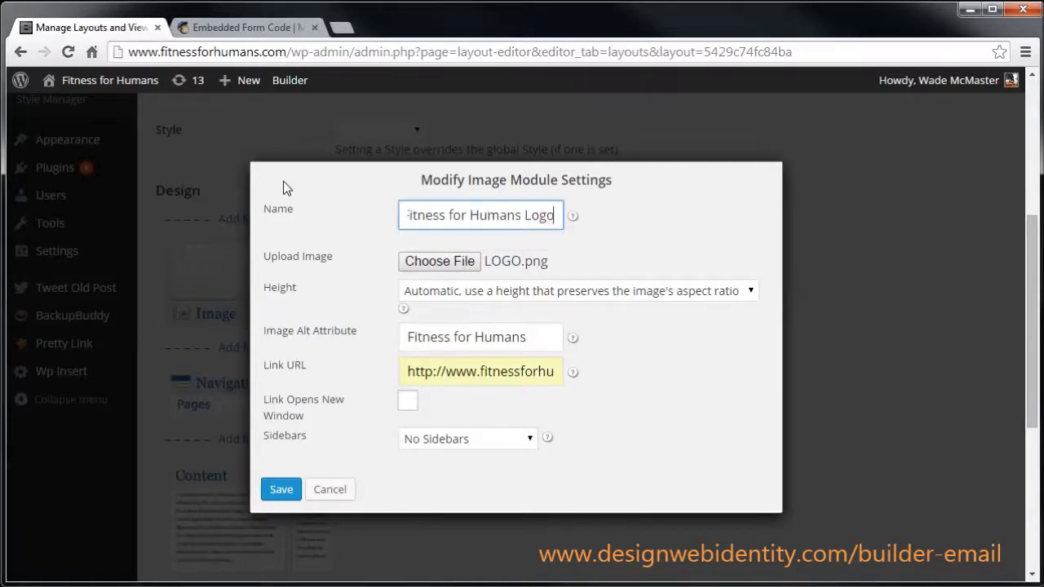
click(278, 487)
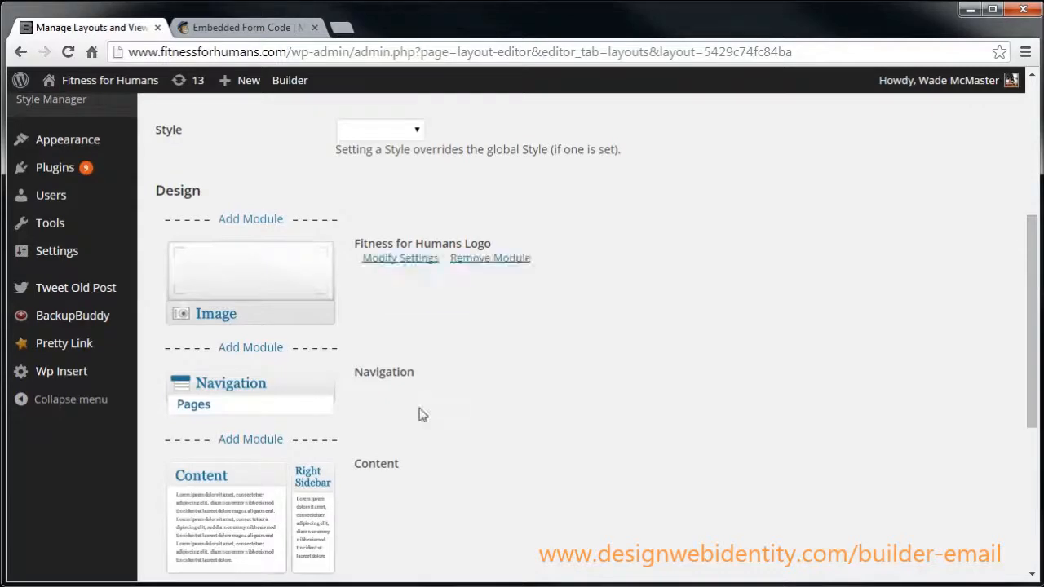
Add a second Image module between the logo and Navigation modules and choose change.jpg as its upload.
click(267, 350)
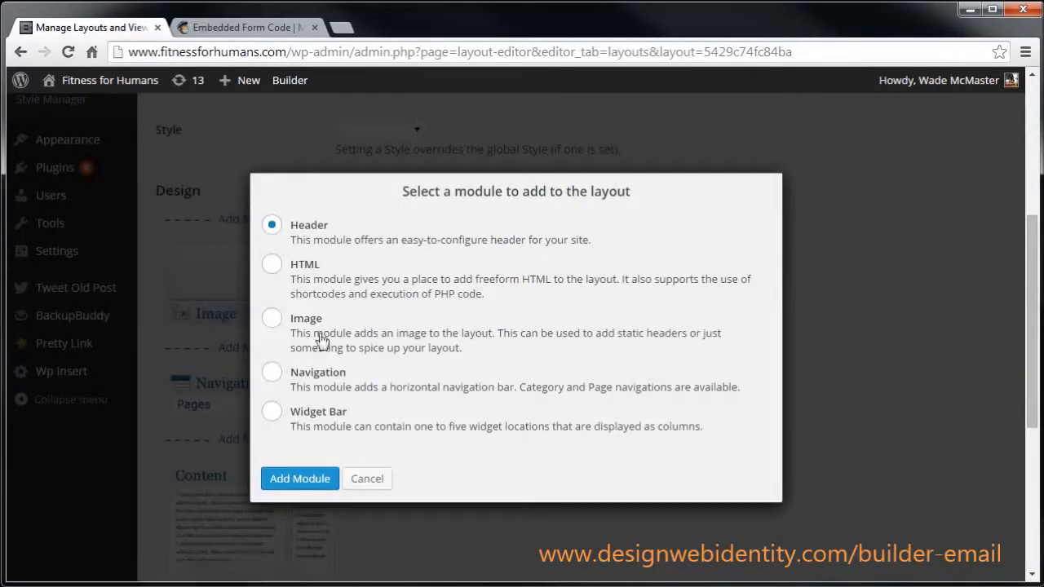
click(271, 321)
click(315, 479)
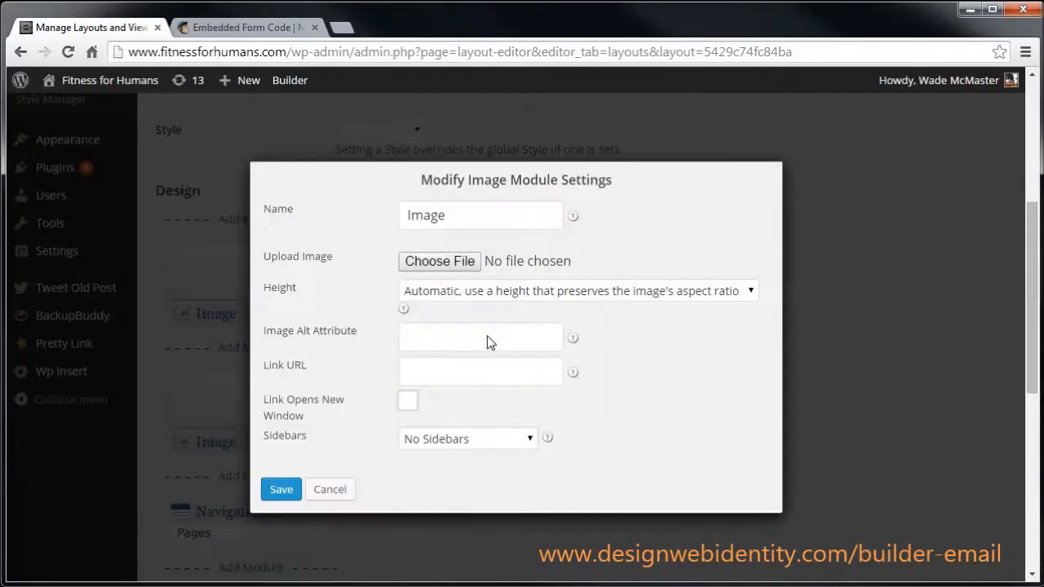
click(464, 261)
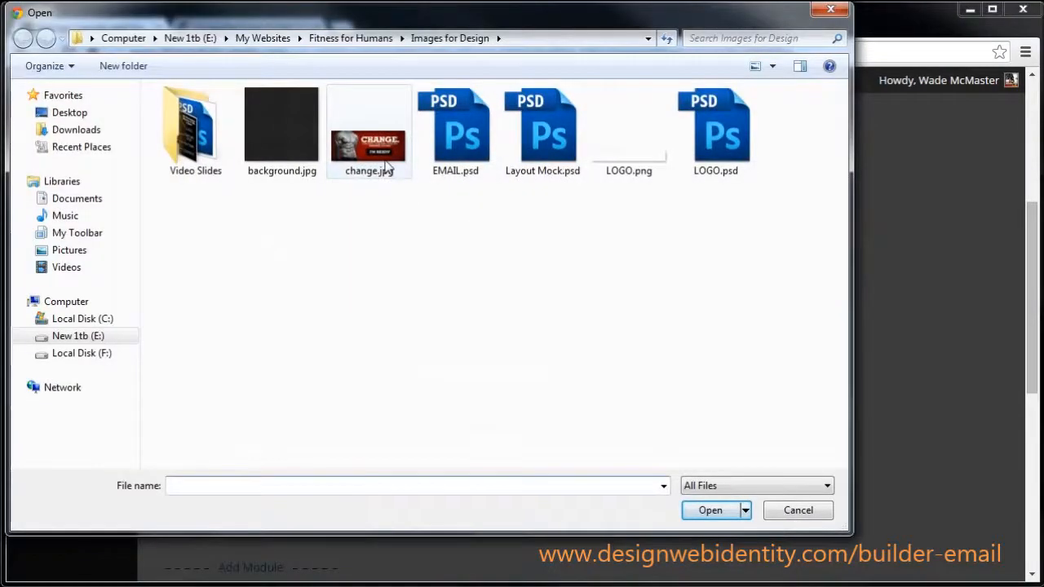
click(383, 159)
click(710, 509)
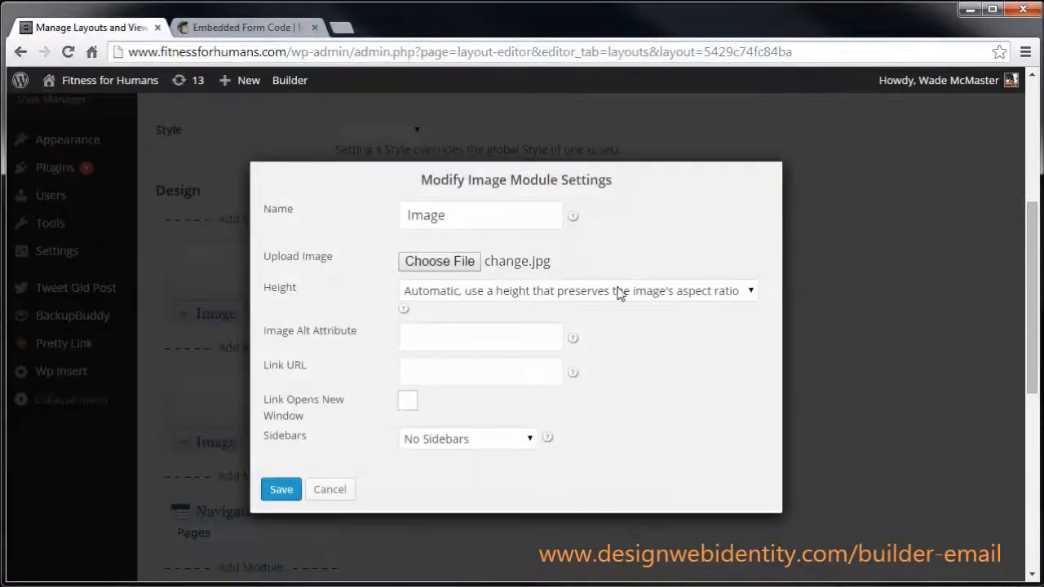
Name the new Image module "Subscribe" and set its alt attribute to "Subscribe".
drag(447, 216, 371, 217)
text(Subscribe)
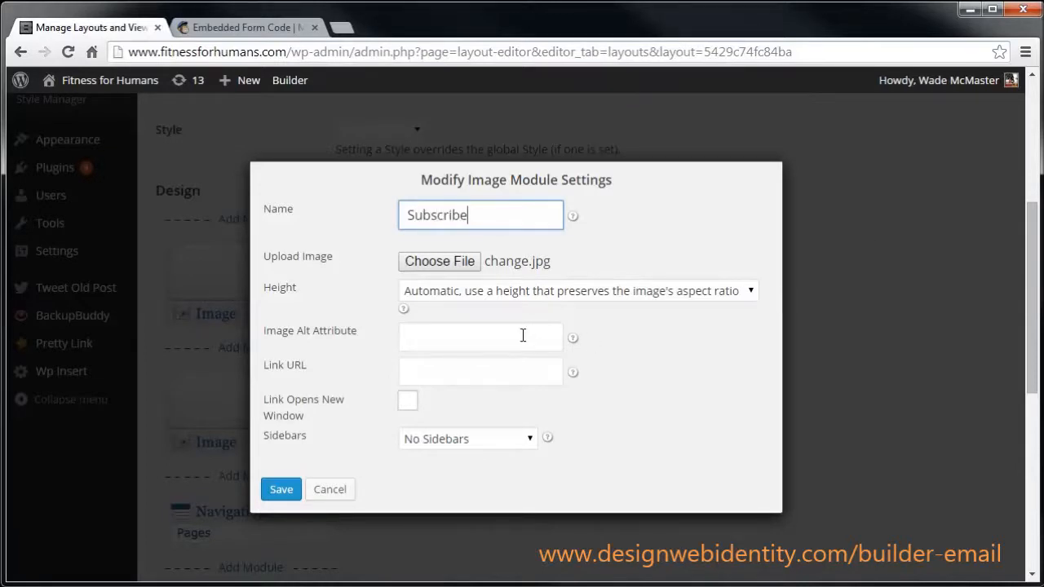
click(521, 333)
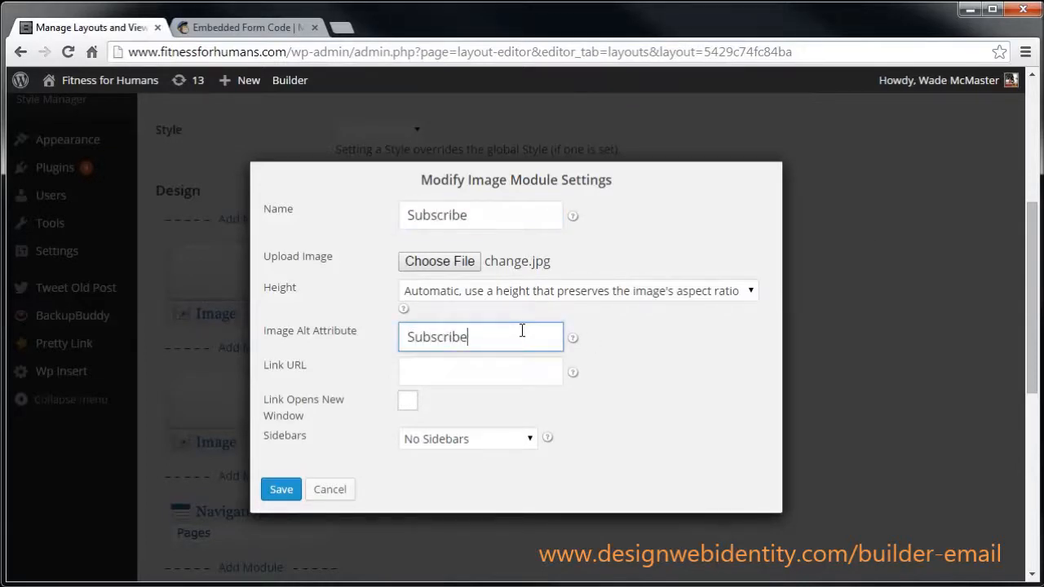
click(448, 372)
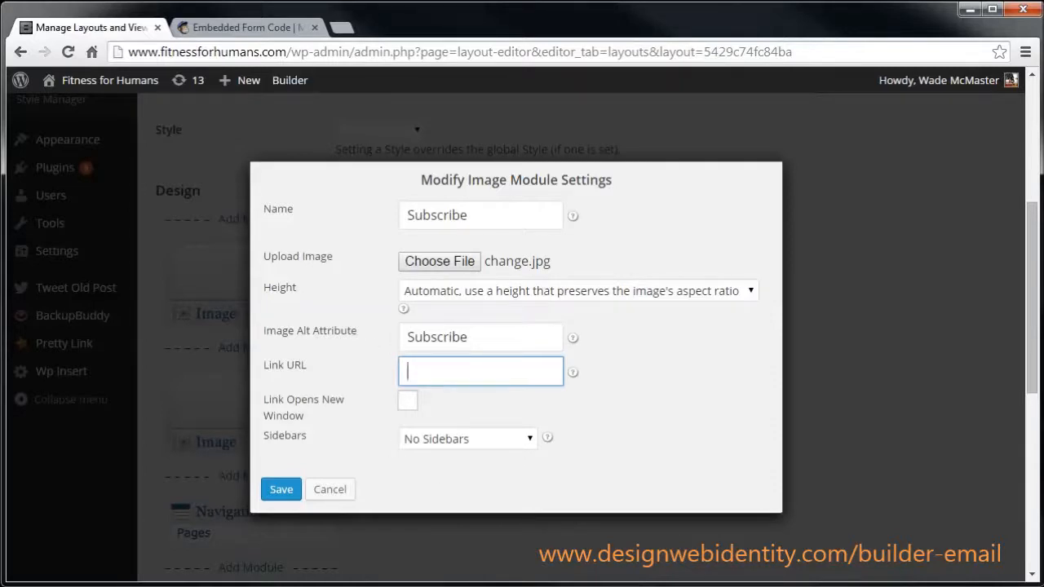
click(341, 27)
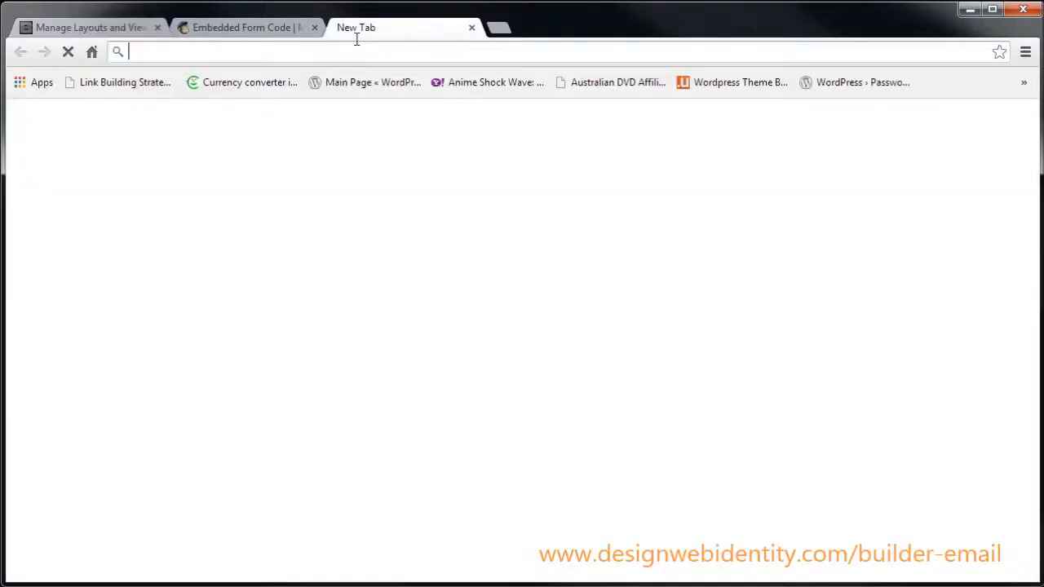
text(fitnessforhumans.com/)
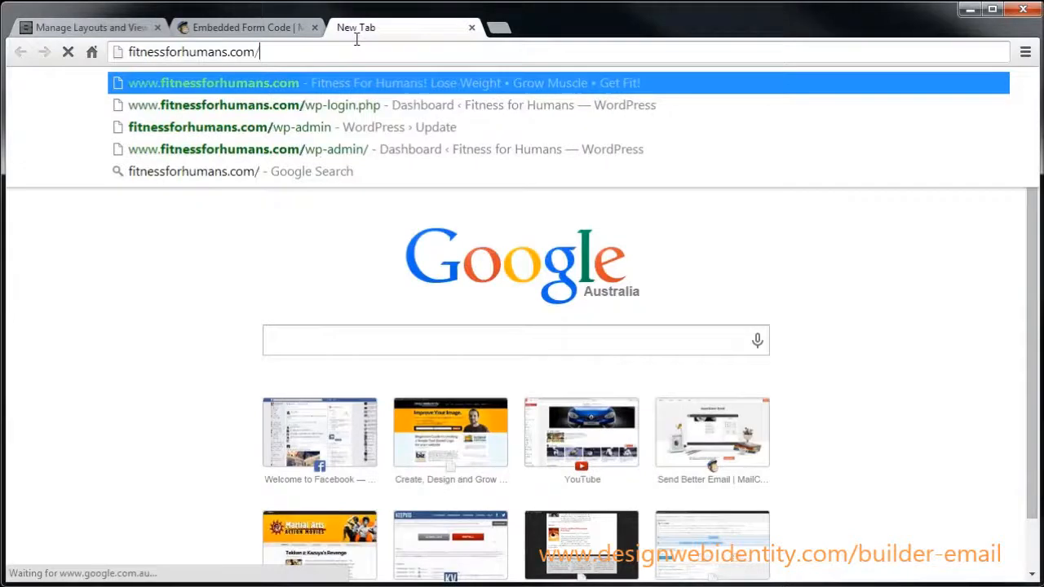
text(subscribe)
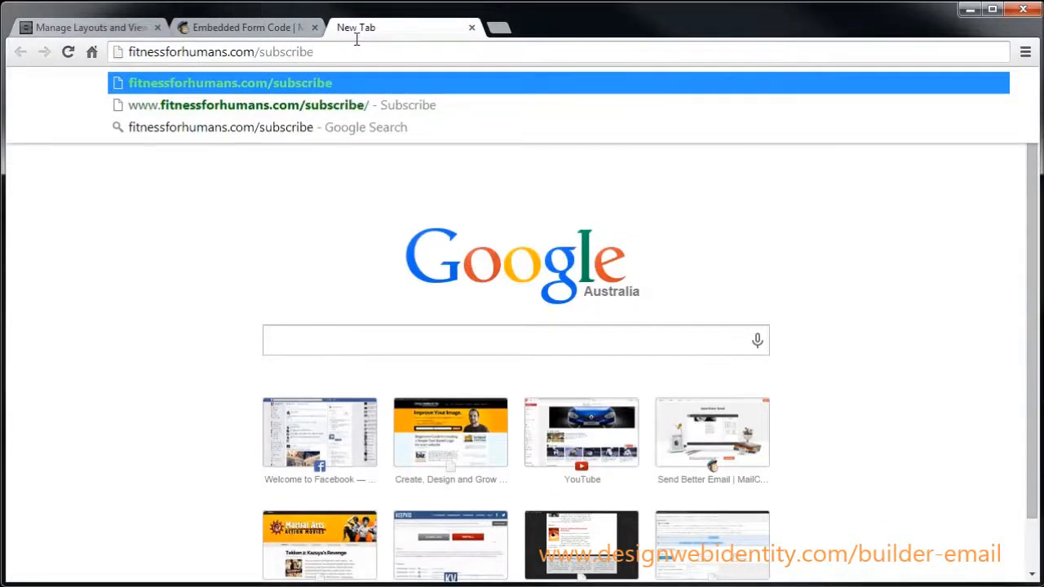
key(Down)
key(Return)
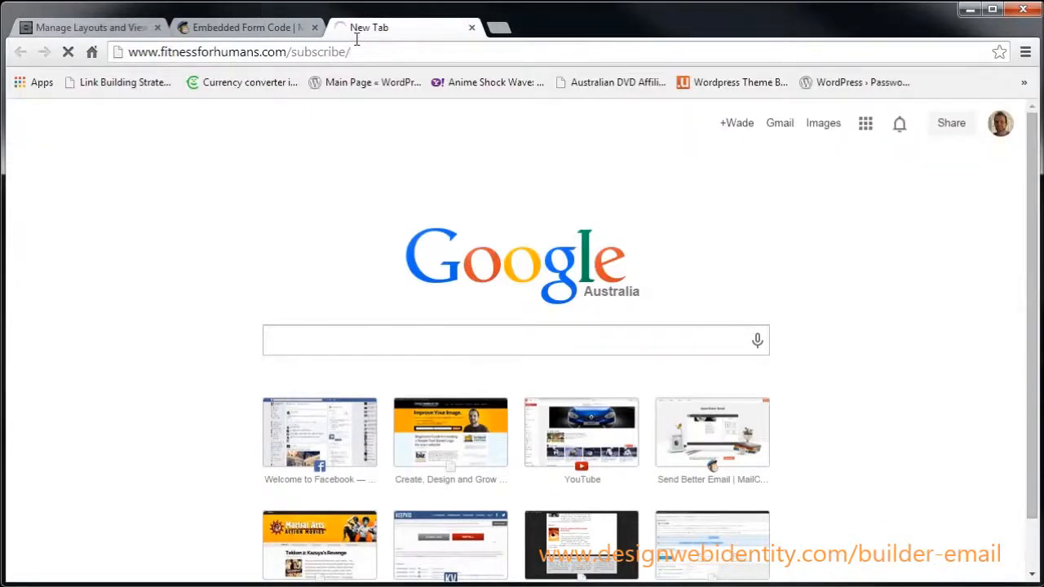
click(261, 51)
right_click(260, 52)
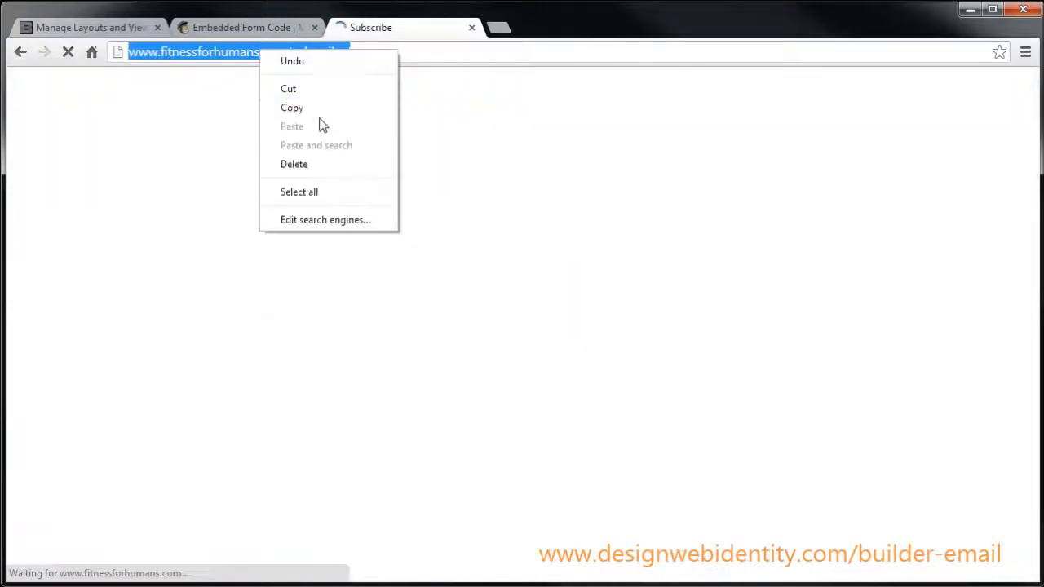
click(322, 117)
scroll(410, 214, down, 2)
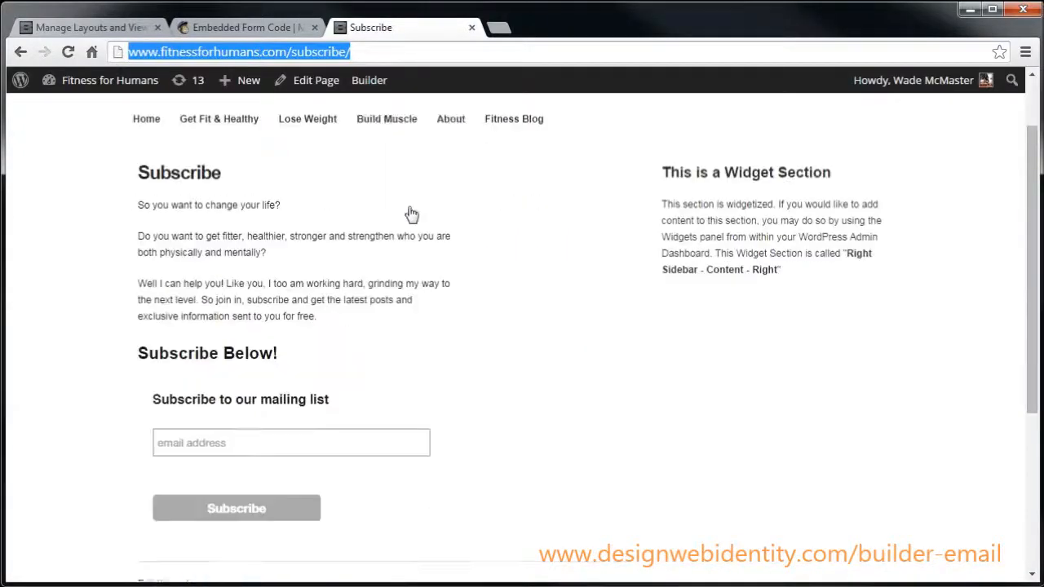
scroll(413, 209, up, 2)
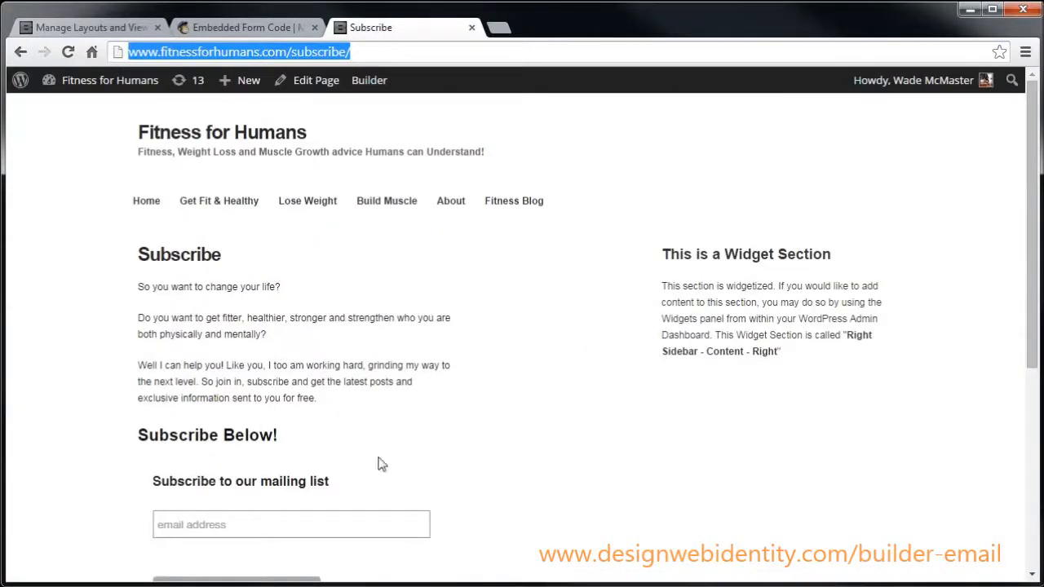
scroll(303, 226, down, 4)
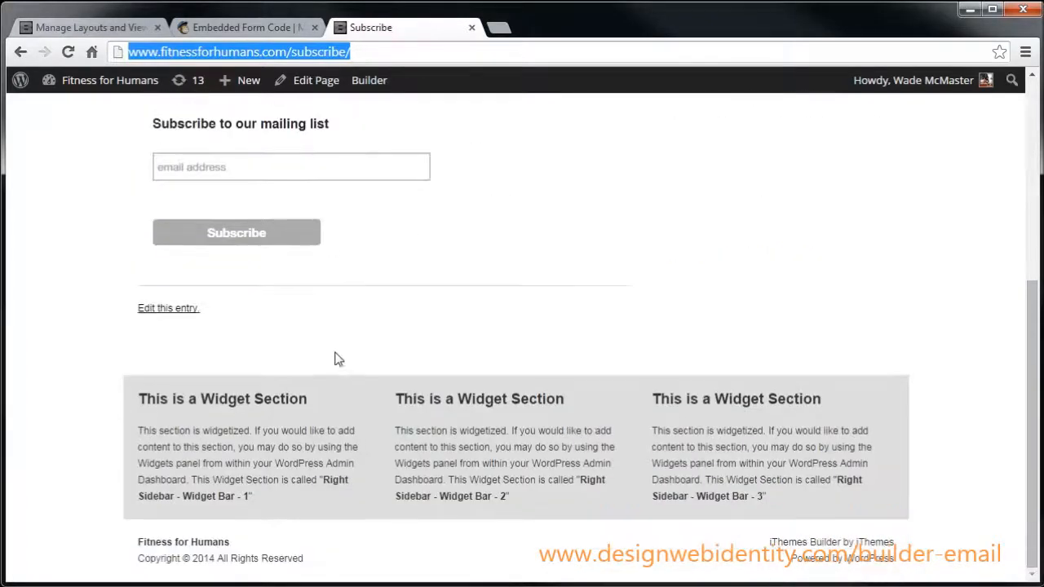
scroll(334, 361, up, 4)
Paste the copied Subscribe page address as the Subscribe image's link URL and save the module settings.
click(94, 29)
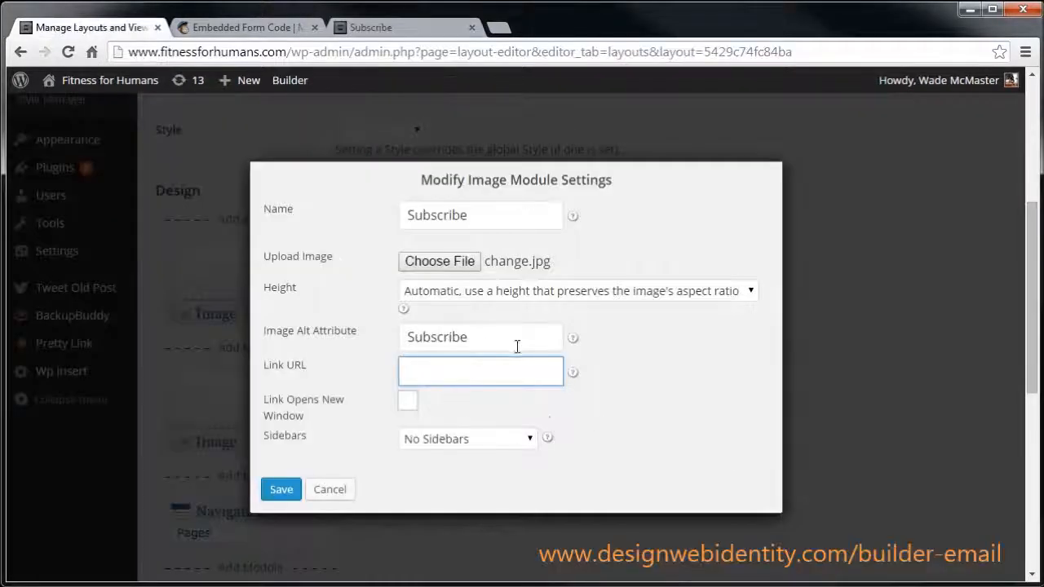
key(ctrl+v)
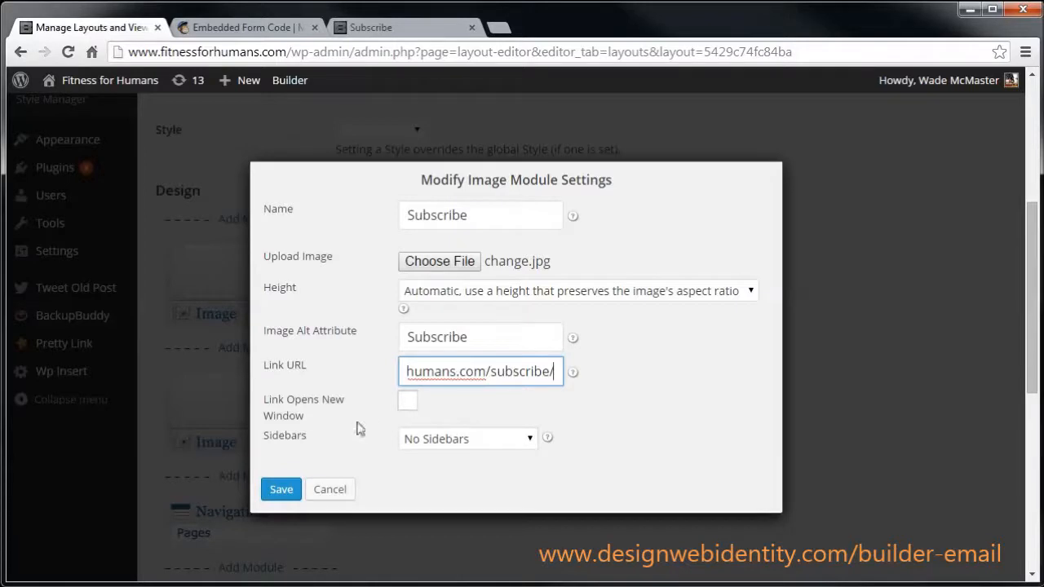
click(277, 497)
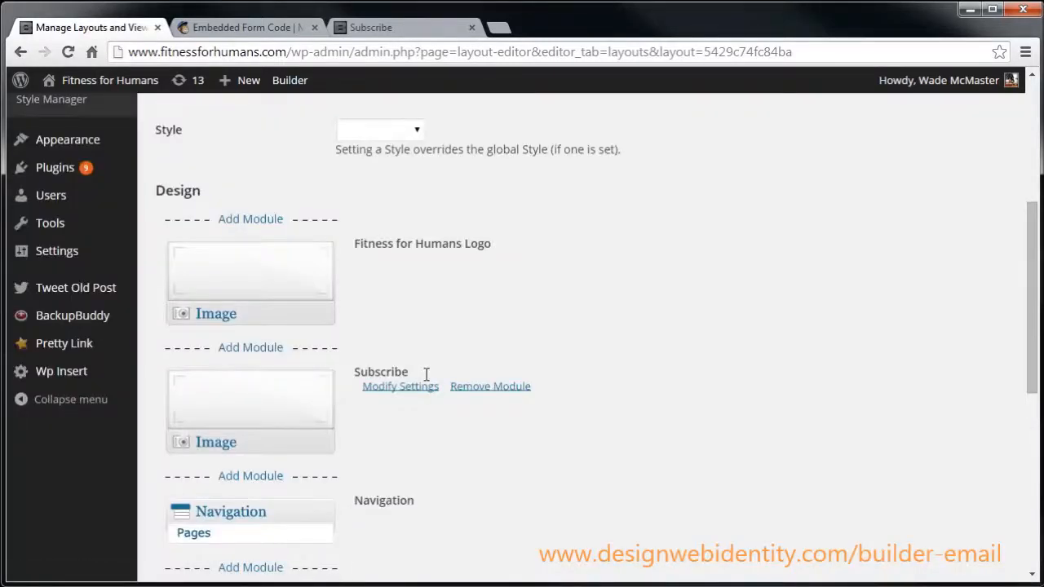
scroll(425, 374, up, 3)
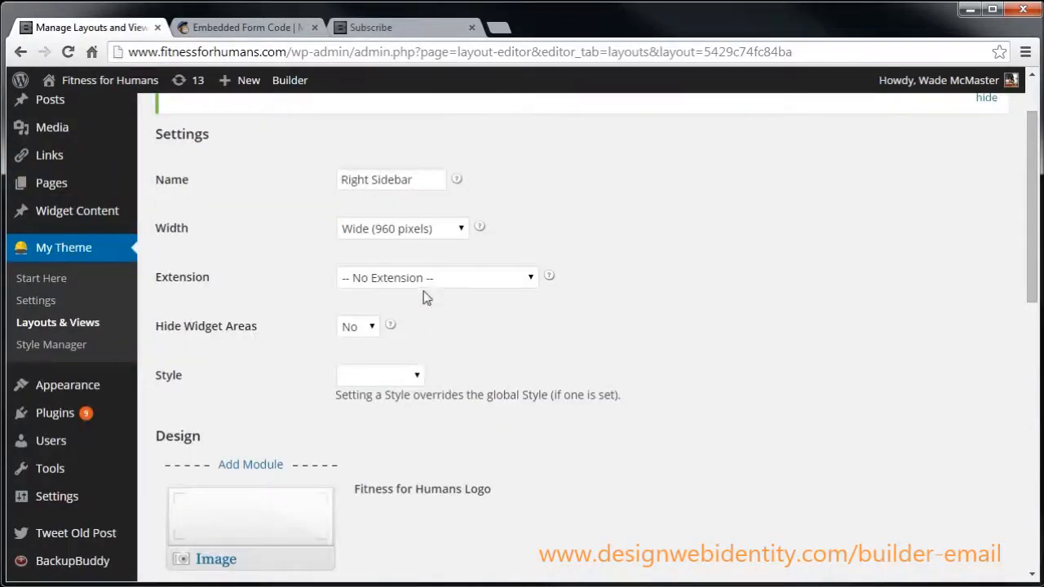
click(410, 377)
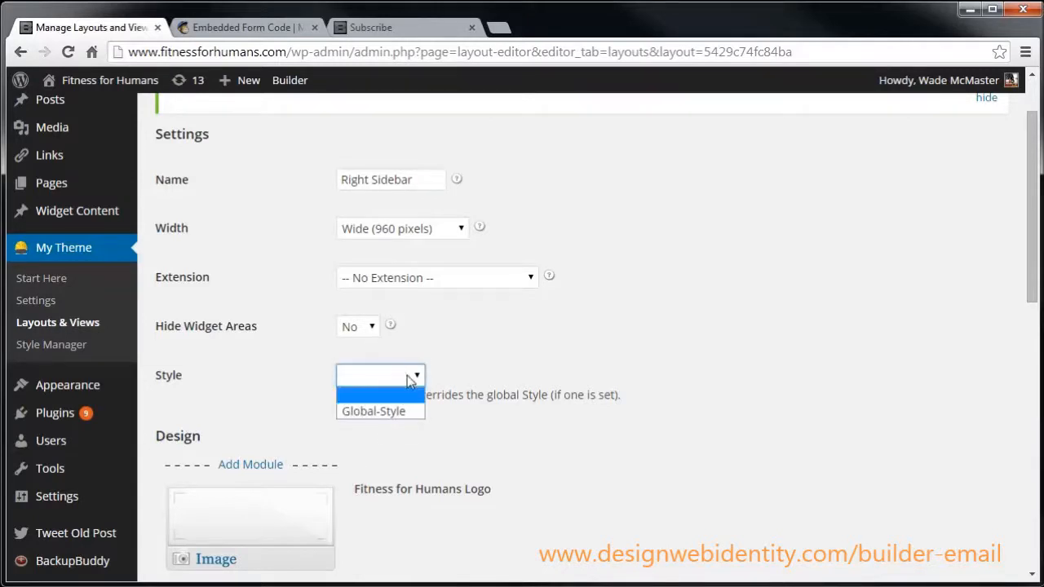
click(450, 380)
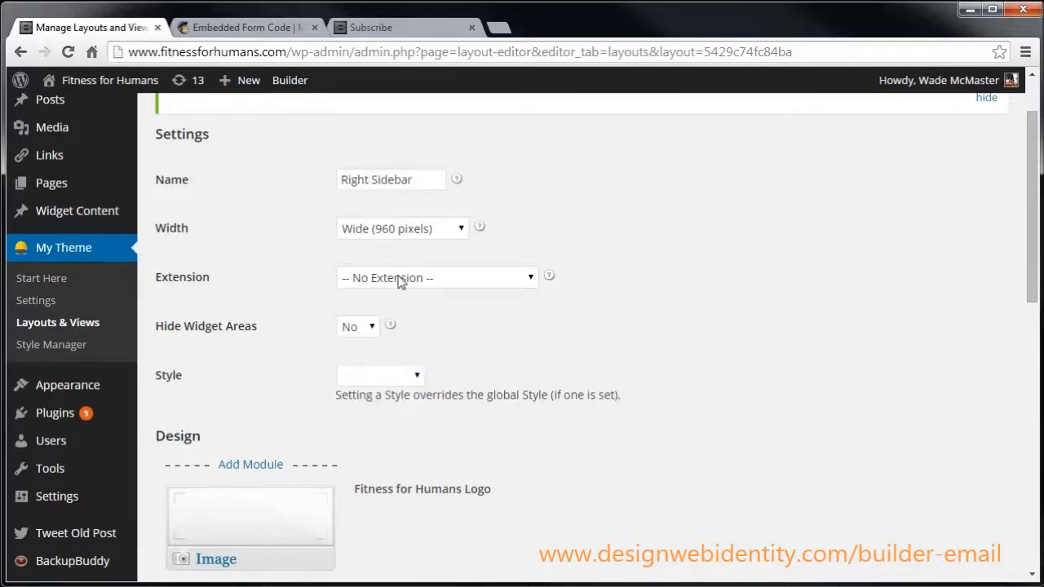
Set the Navigation module's navigation type to WordPress Pages and save its settings.
scroll(340, 422, down, 4)
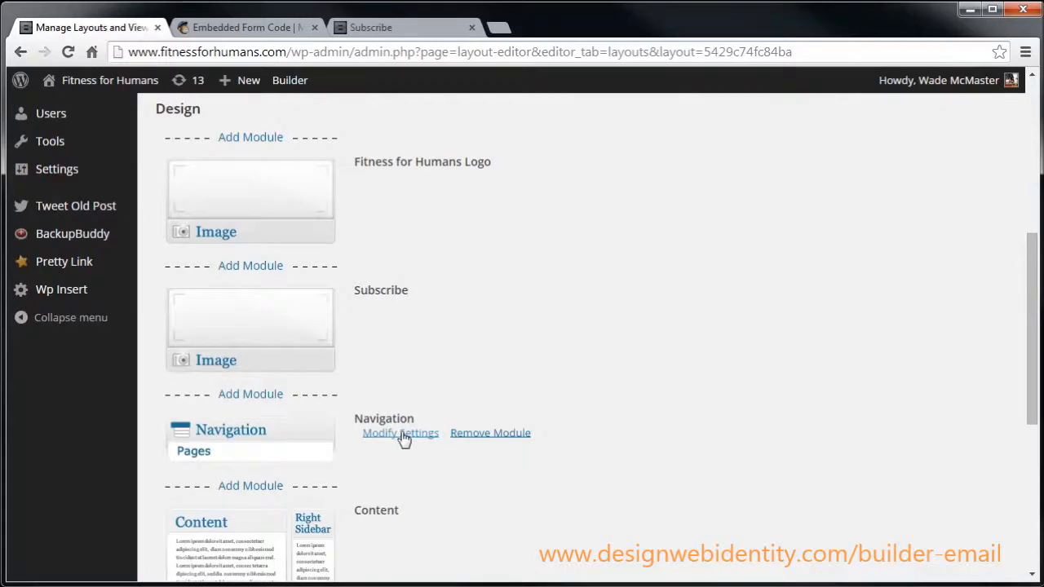
click(400, 435)
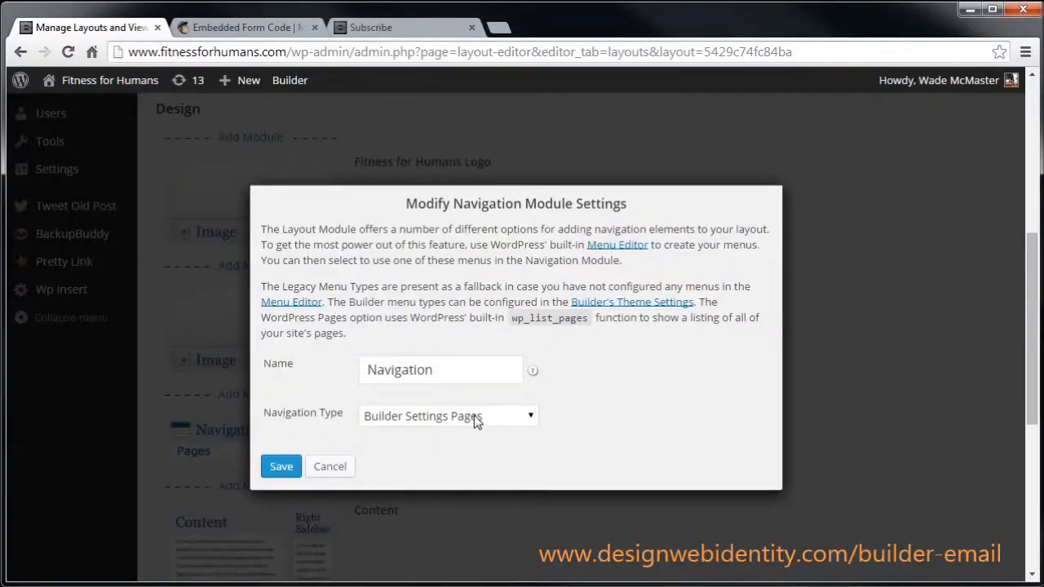
click(455, 418)
click(441, 493)
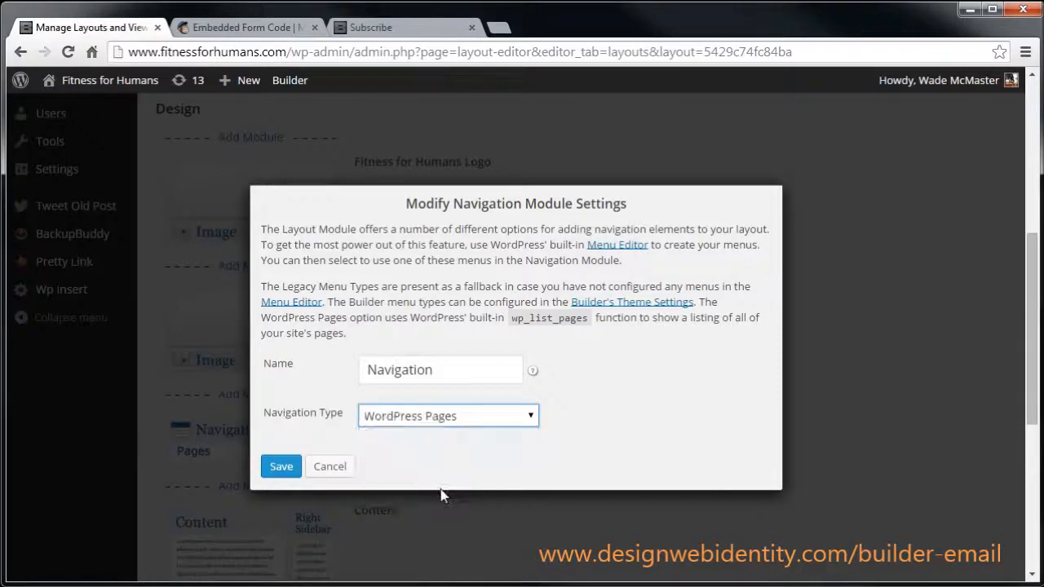
click(278, 468)
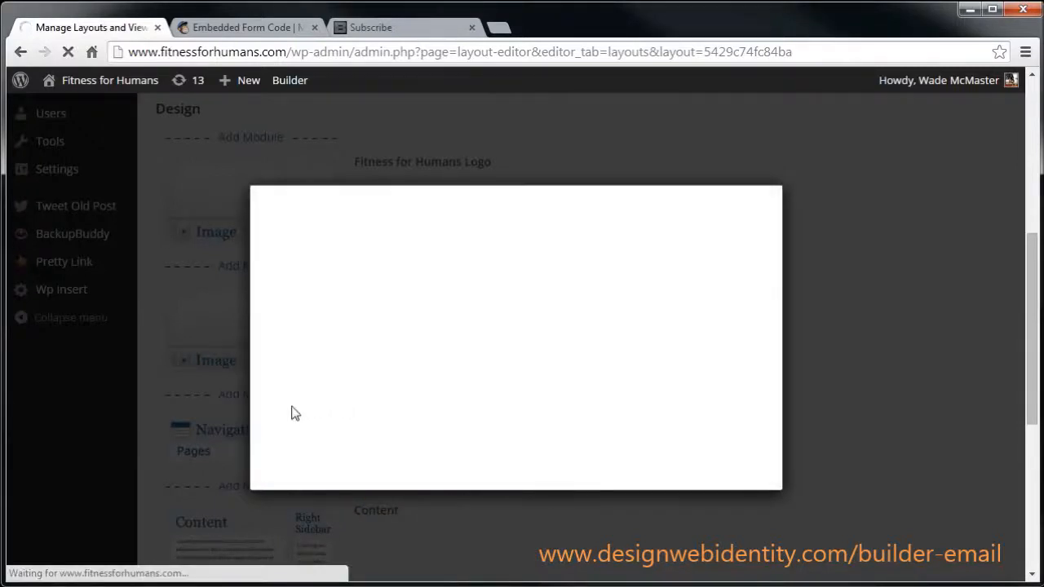
Review the Content module's sidebar options, keep 1 Right with a custom width of 320 pixels, and save the settings.
scroll(193, 363, down, 3)
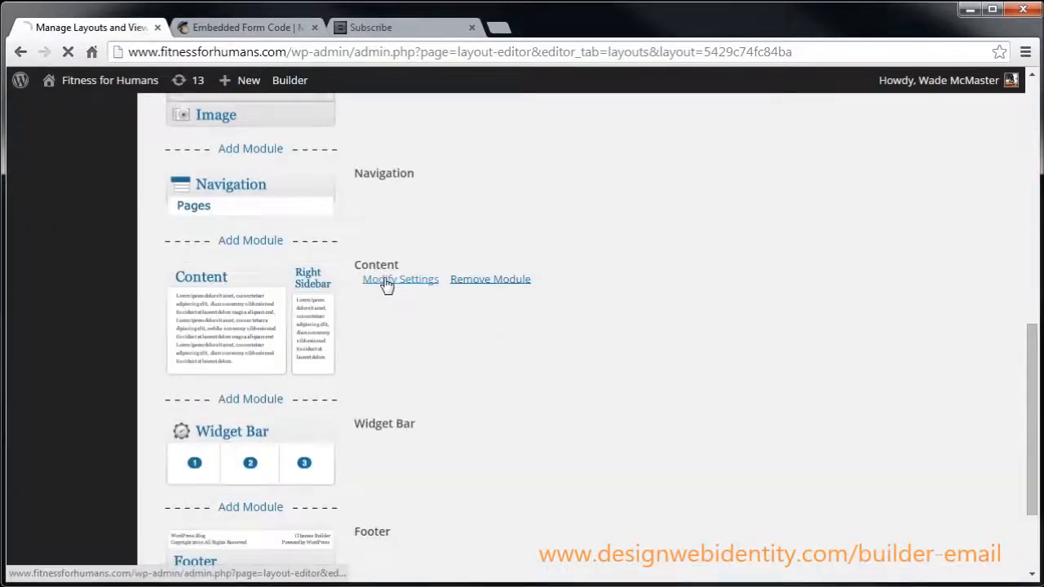
click(386, 281)
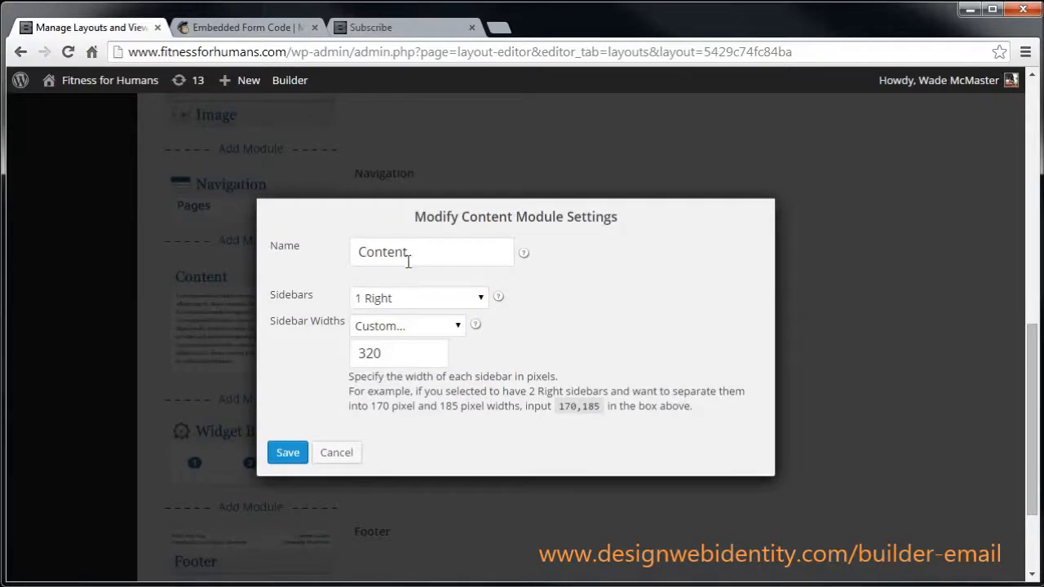
click(421, 325)
click(421, 325)
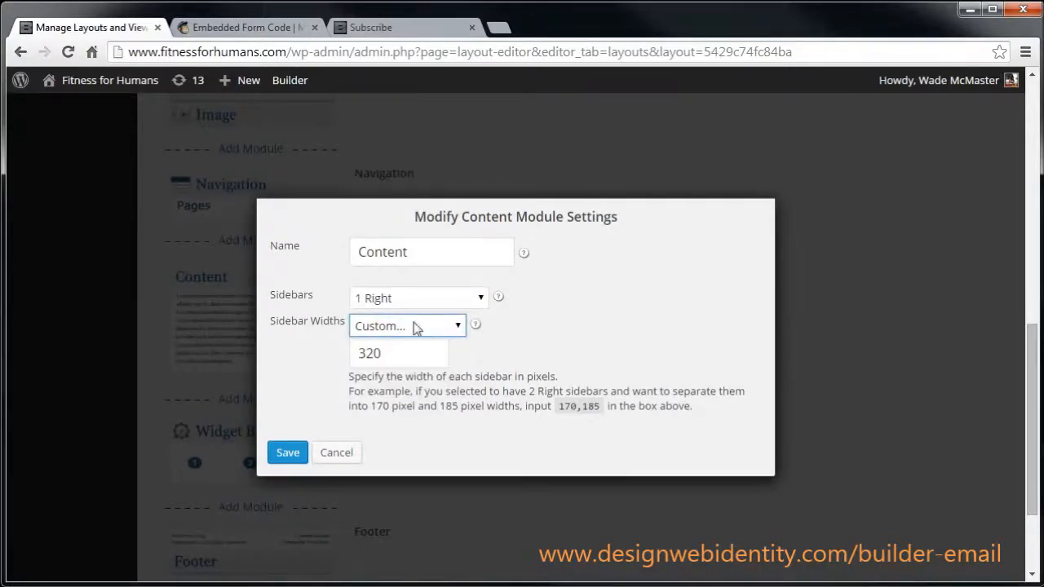
click(447, 334)
click(447, 334)
drag(391, 356, 339, 350)
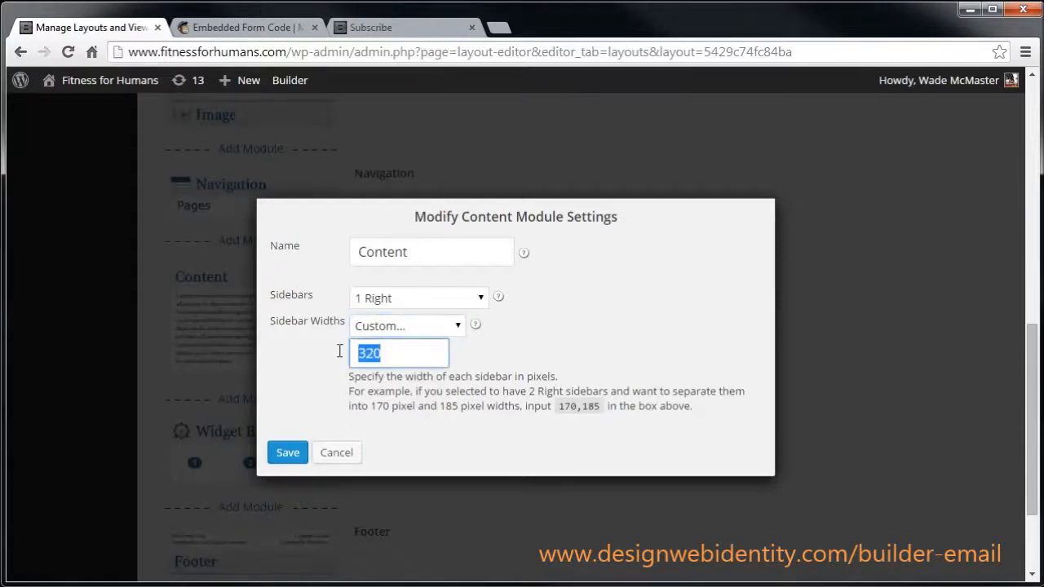
click(416, 329)
click(417, 330)
click(398, 300)
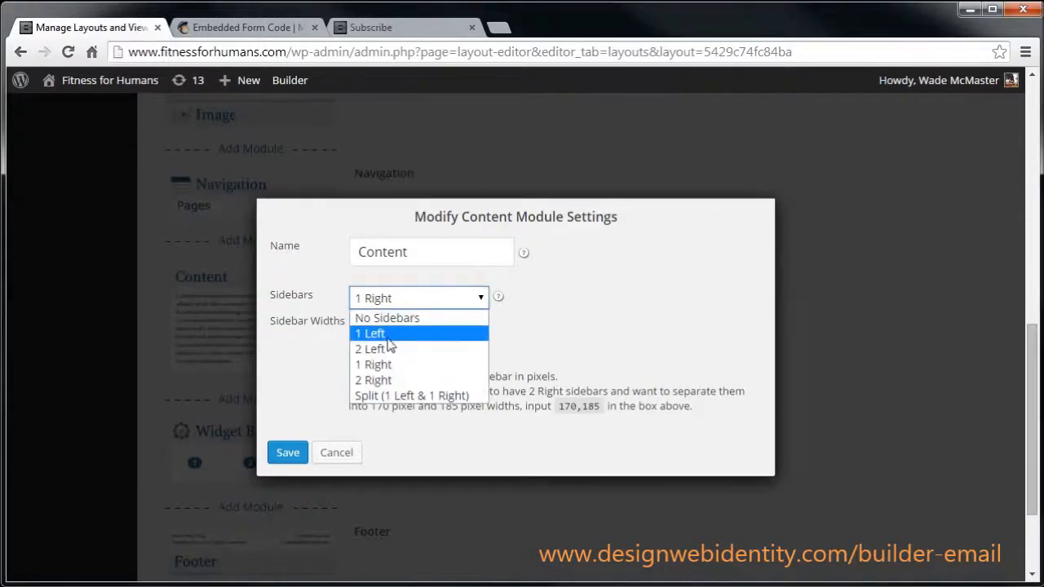
click(392, 364)
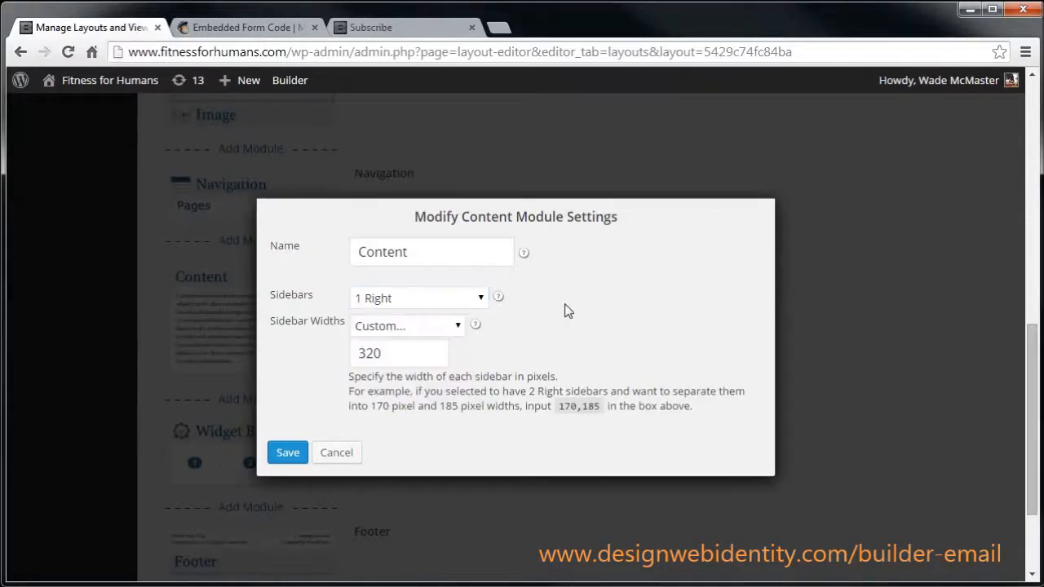
click(287, 455)
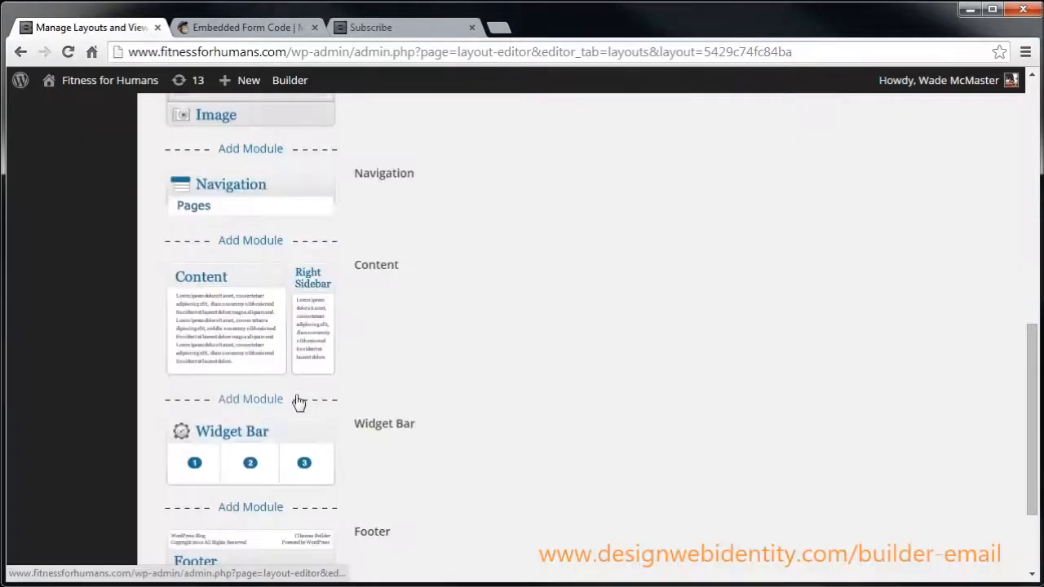
mouse_move(454, 430)
scroll(452, 423, down, 2)
scroll(452, 423, up, 8)
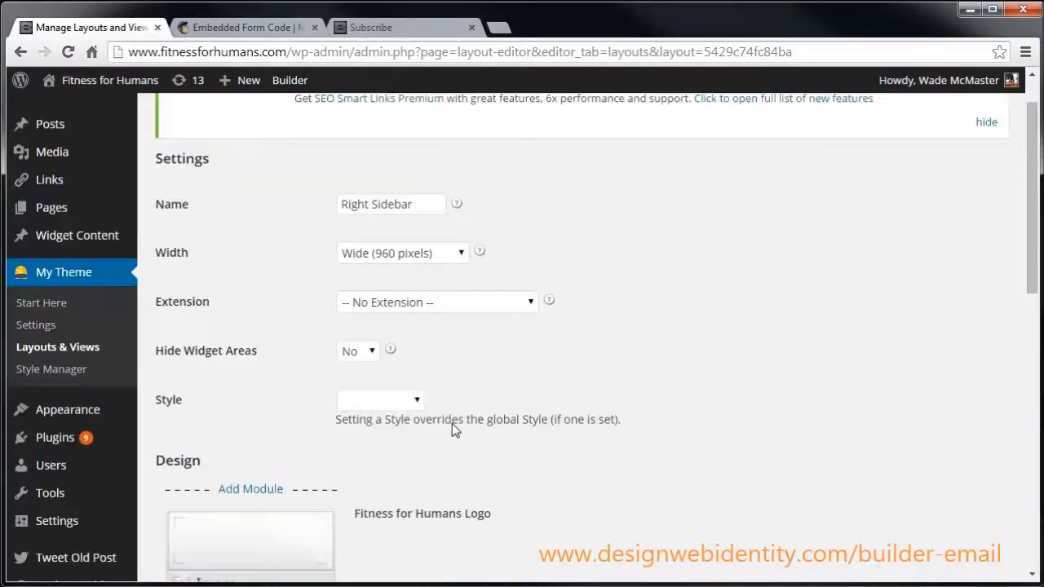
click(416, 401)
scroll(454, 396, down, 6)
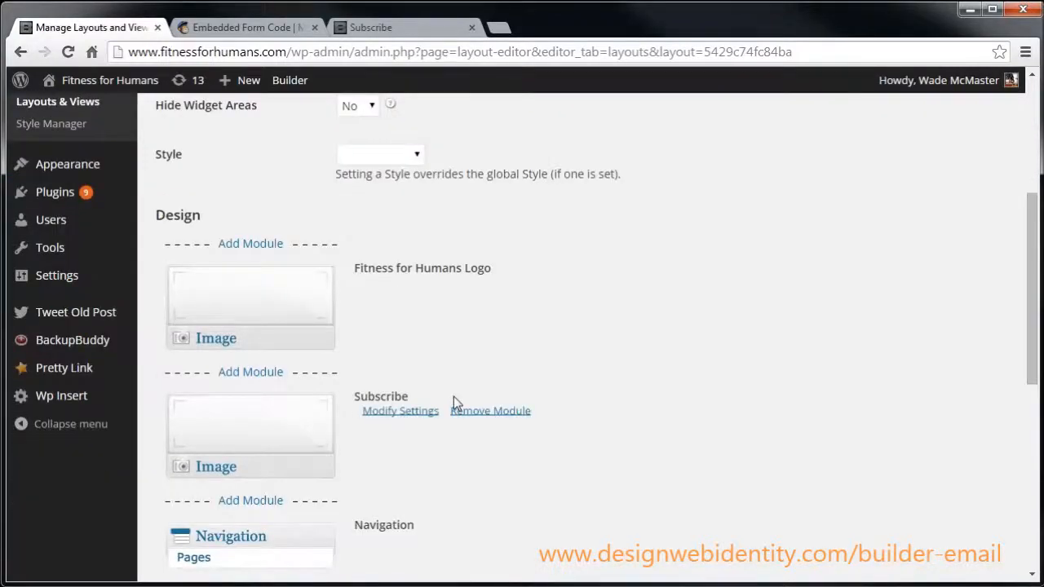
scroll(454, 396, down, 3)
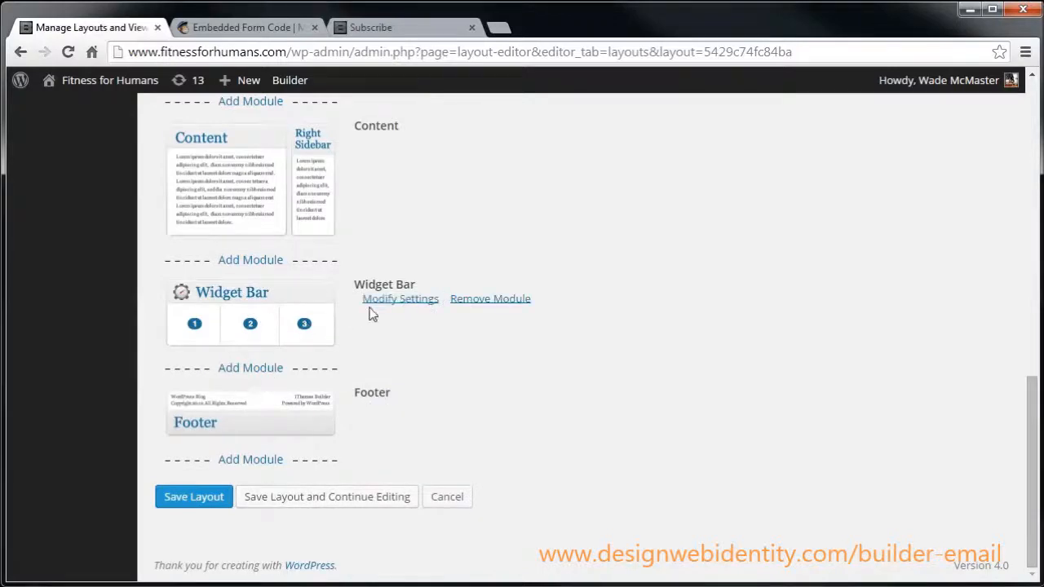
Remove the Widget Bar module from the Right Sidebar layout, save the layout, and check the list of layouts.
click(483, 306)
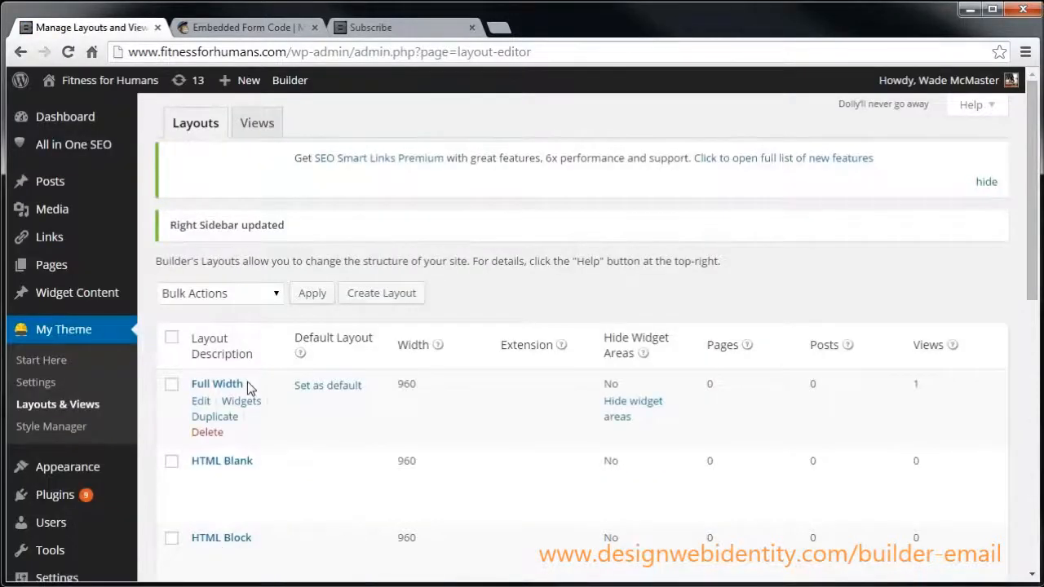
scroll(296, 427, down, 4)
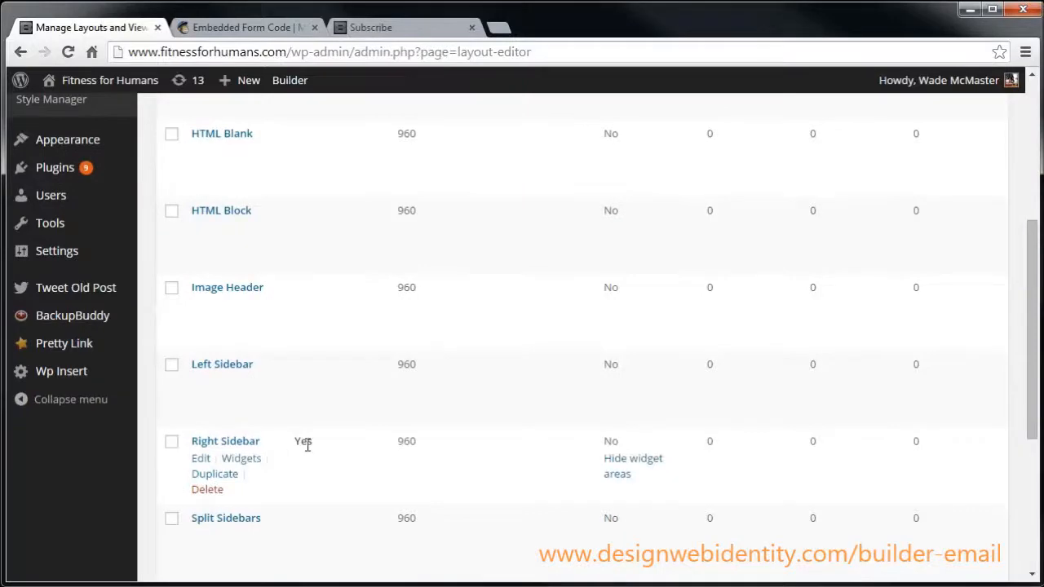
scroll(306, 448, up, 2)
scroll(310, 407, up, 1)
scroll(349, 481, down, 2)
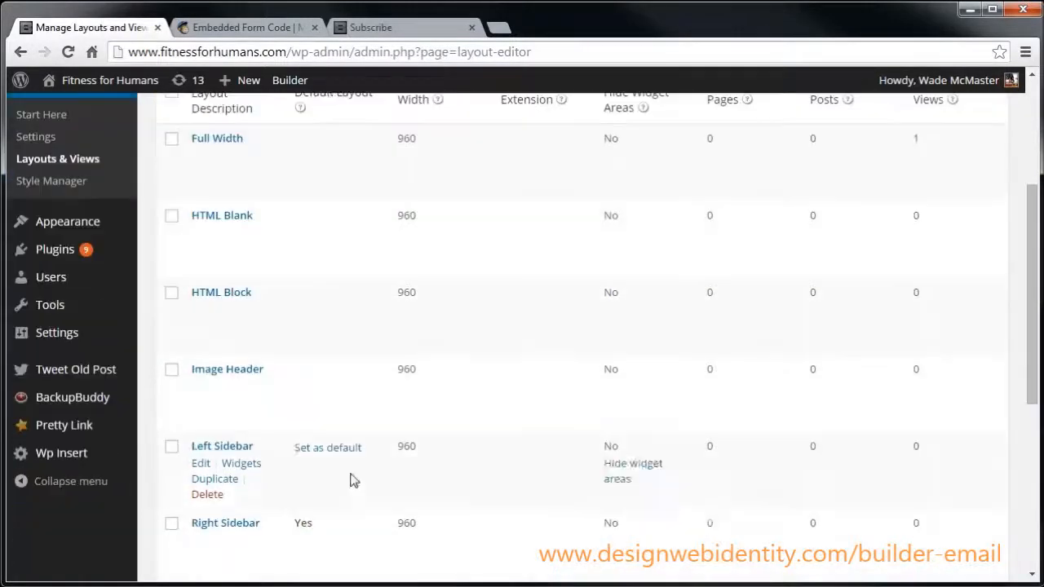
Reload the Subscribe page, examine its logo, banner, navigation and content, and follow the logo's link to the home page.
click(377, 30)
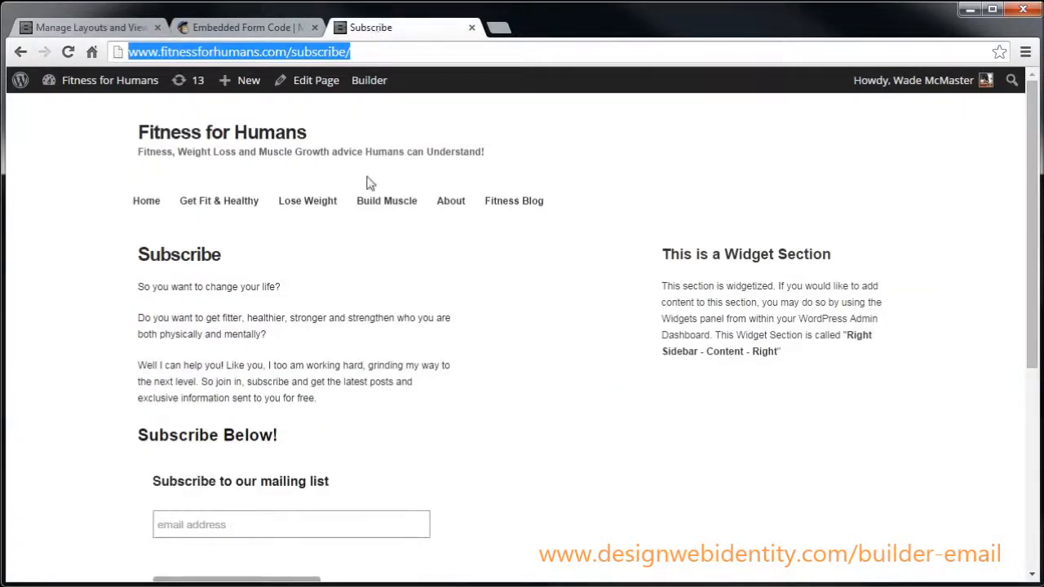
key(F5)
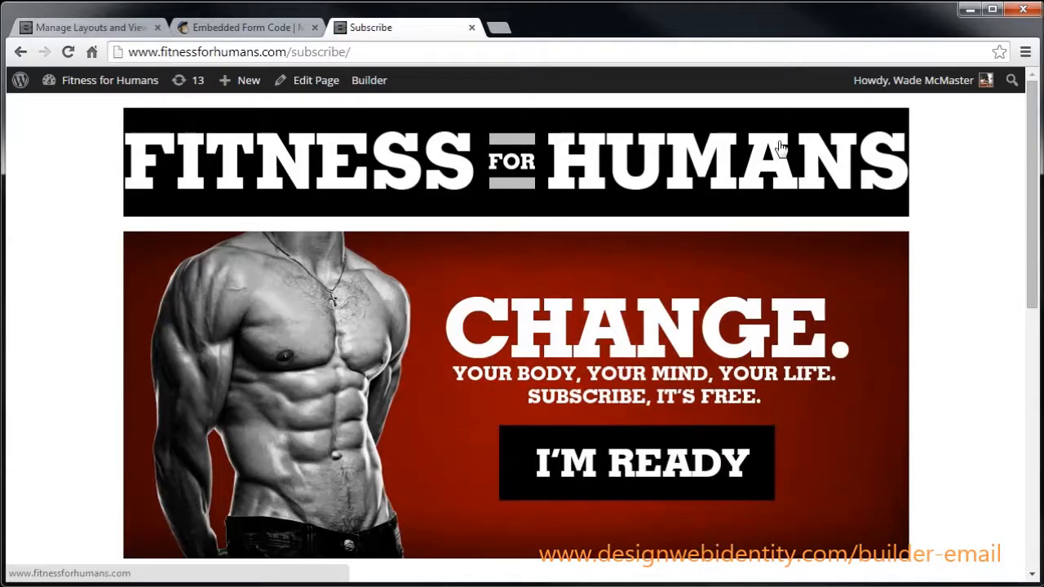
scroll(513, 268, down, 2)
scroll(541, 372, up, 2)
scroll(465, 326, down, 3)
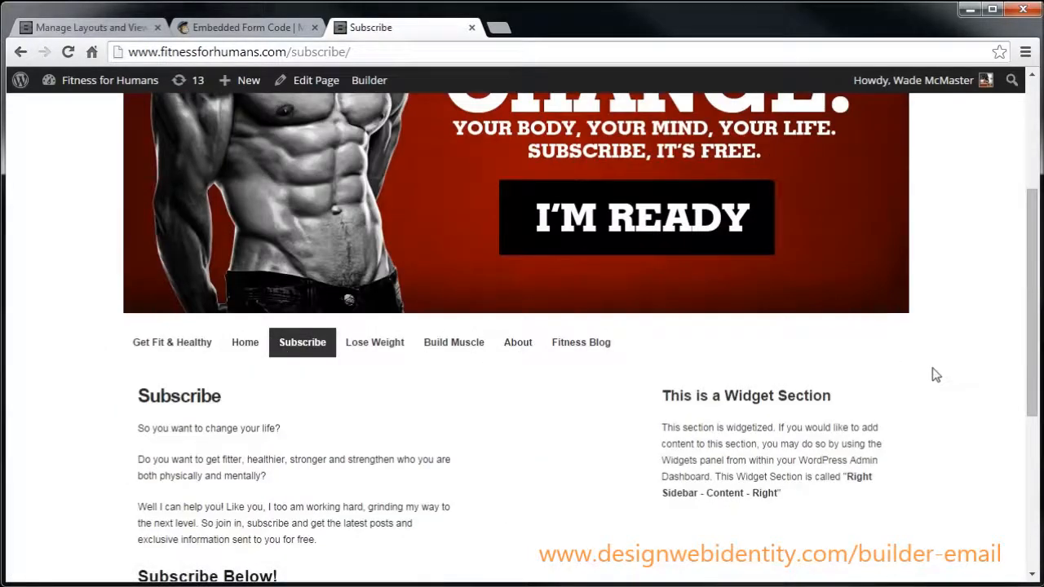
scroll(930, 373, down, 4)
scroll(911, 391, up, 6)
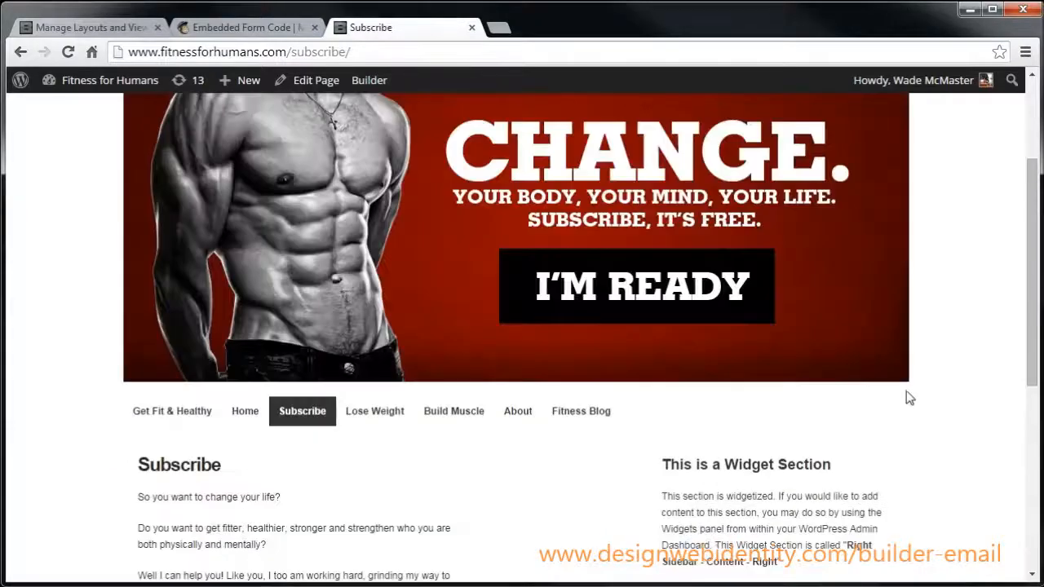
scroll(904, 395, up, 2)
click(233, 165)
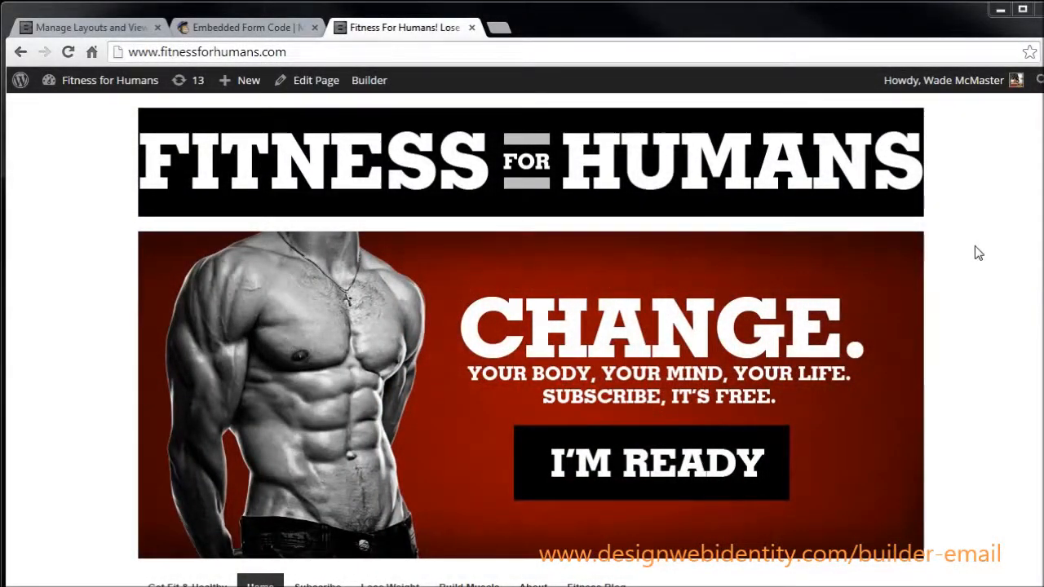
Create a new style named Fitness in the theme's Style Manager and make it the global style.
click(132, 30)
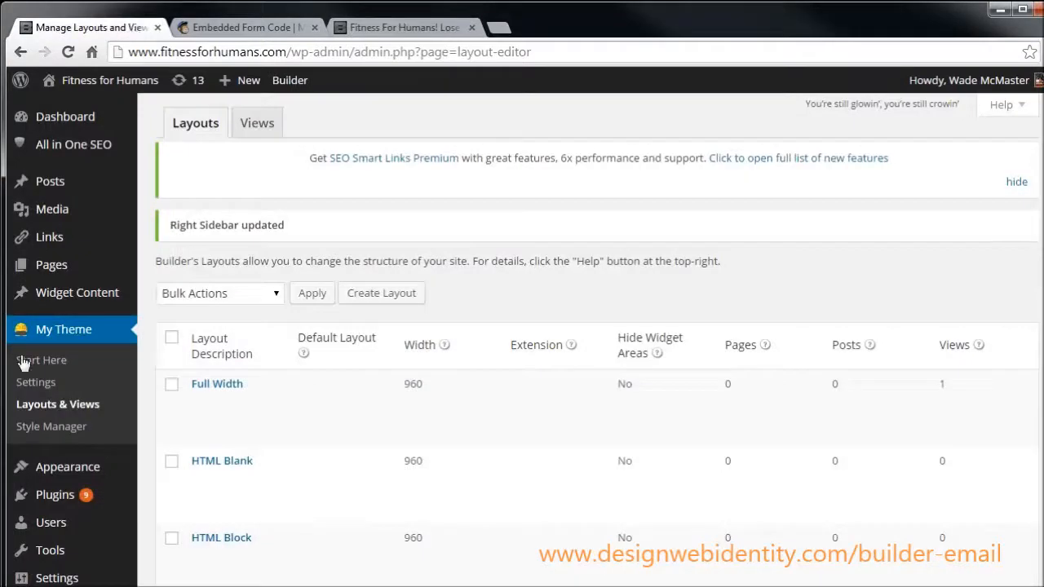
click(67, 432)
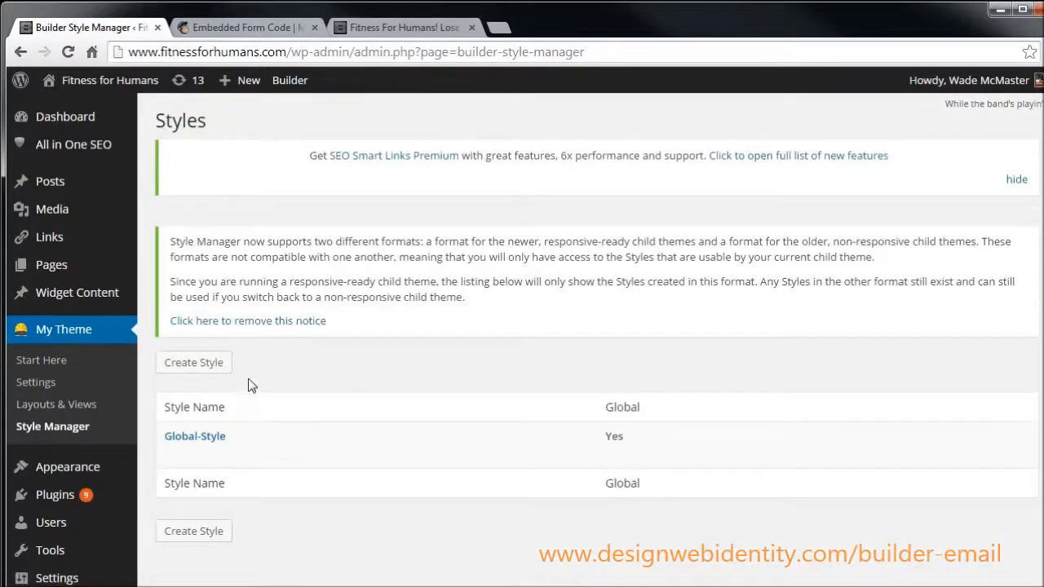
click(194, 363)
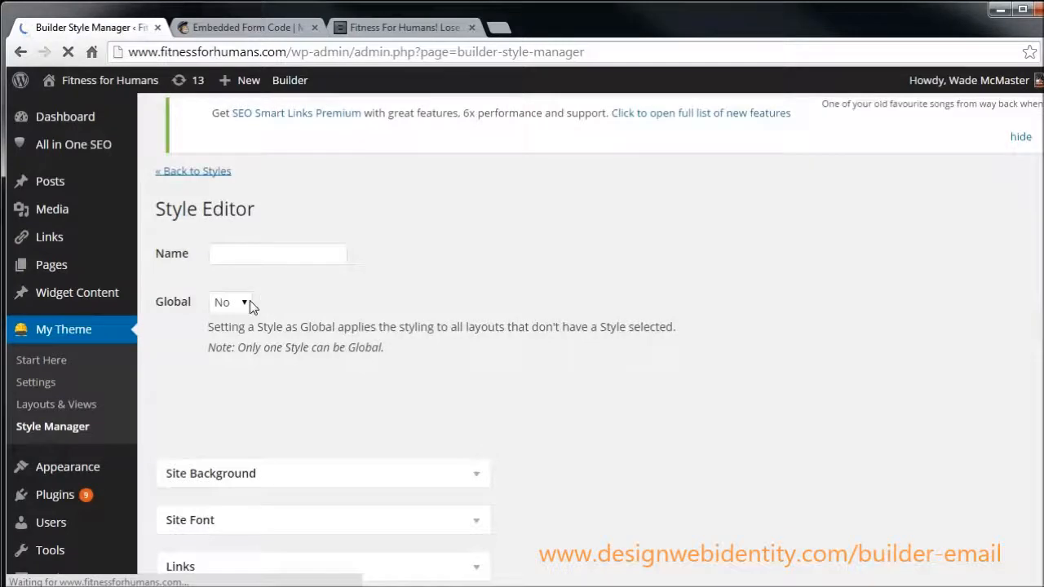
click(233, 261)
text(Fitness)
click(231, 308)
click(260, 341)
Set the Site Background color of the Fitness style to dark grey #363636.
scroll(739, 203, down, 4)
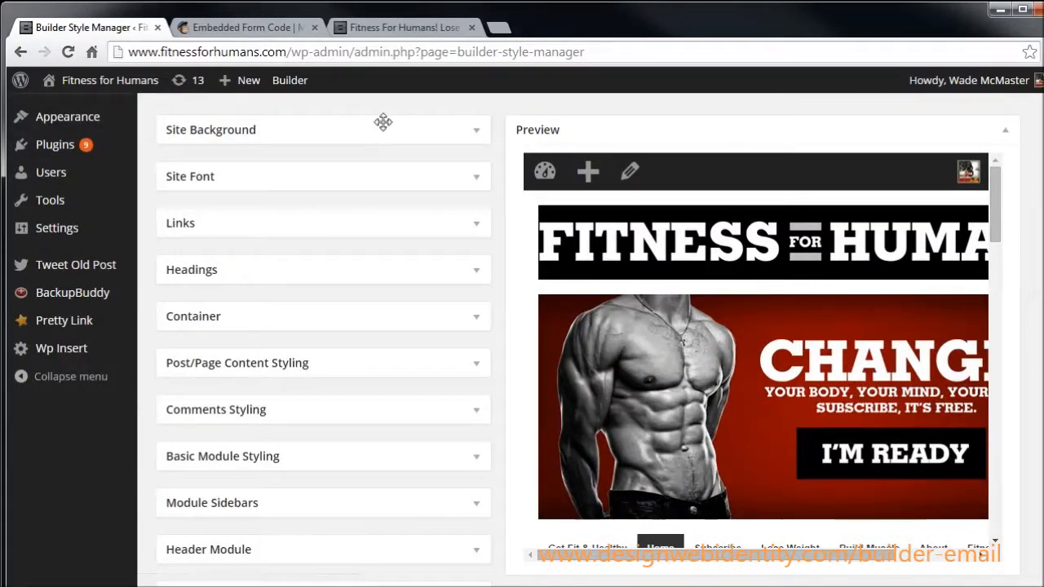
click(475, 133)
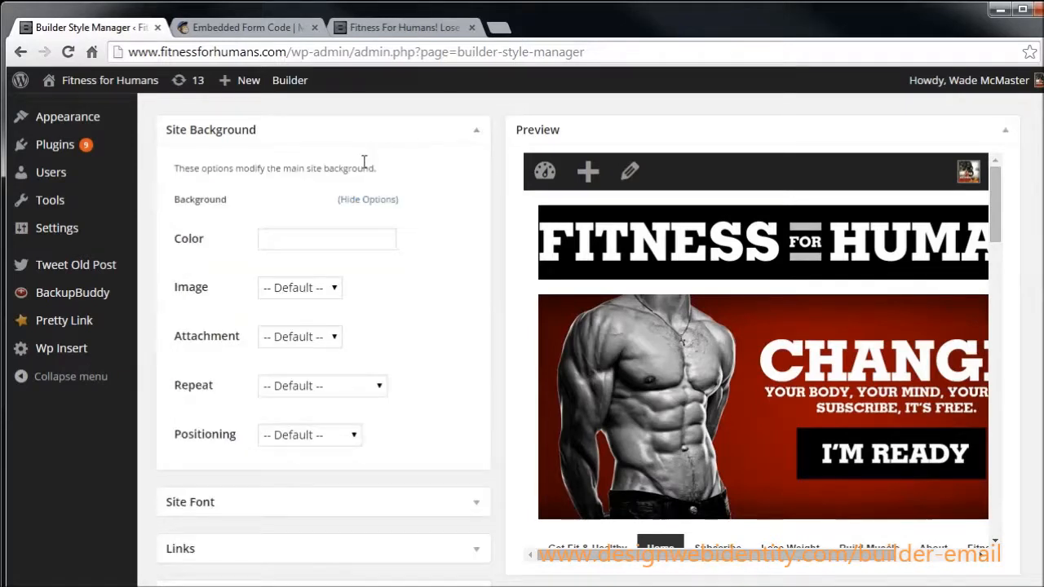
click(291, 243)
drag(350, 309, 246, 358)
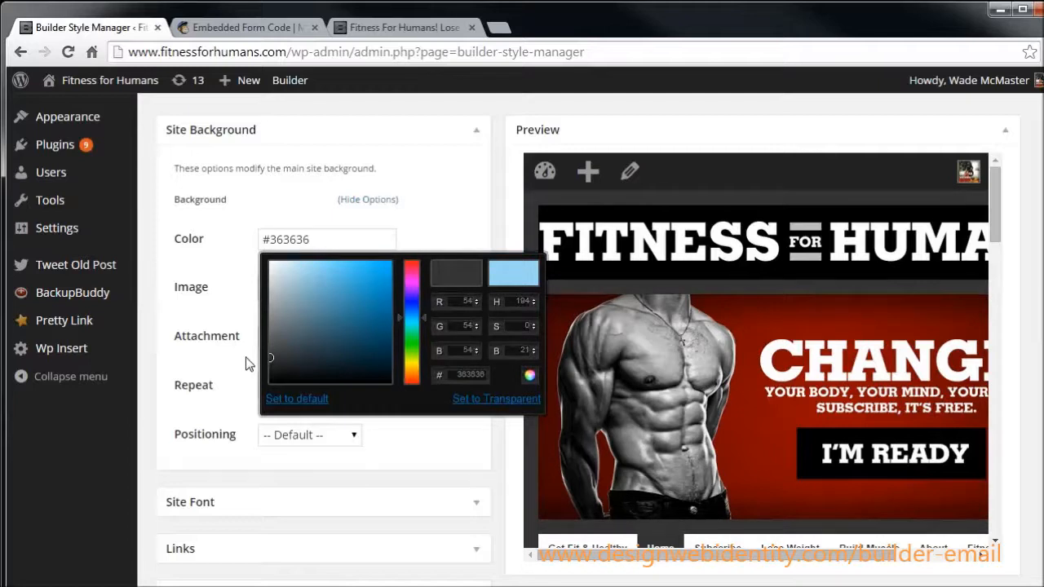
click(430, 233)
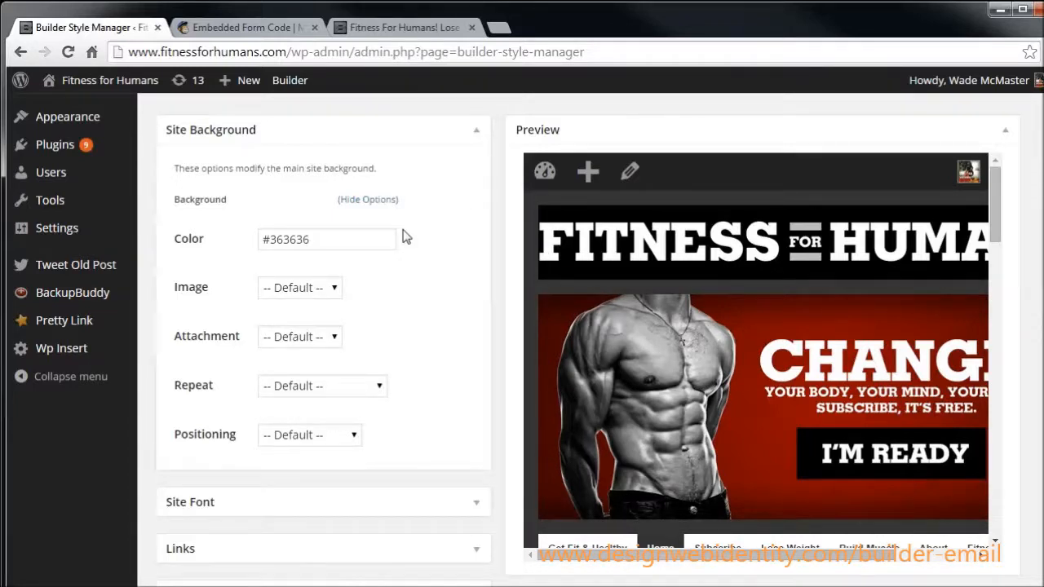
Set the Site Background image option to Image and upload background.jpg from the Images for Design folder.
click(328, 290)
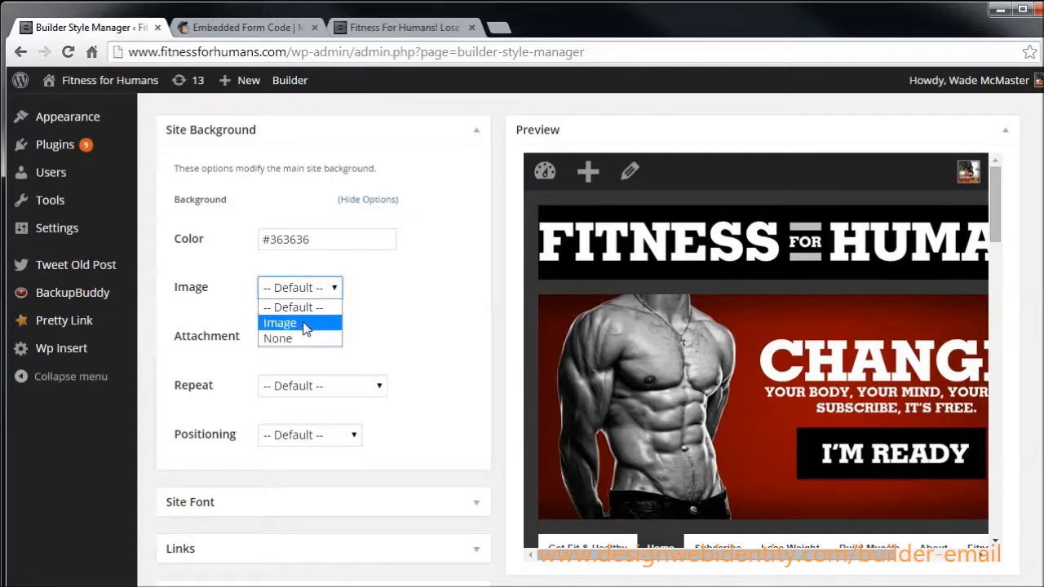
click(305, 325)
click(390, 288)
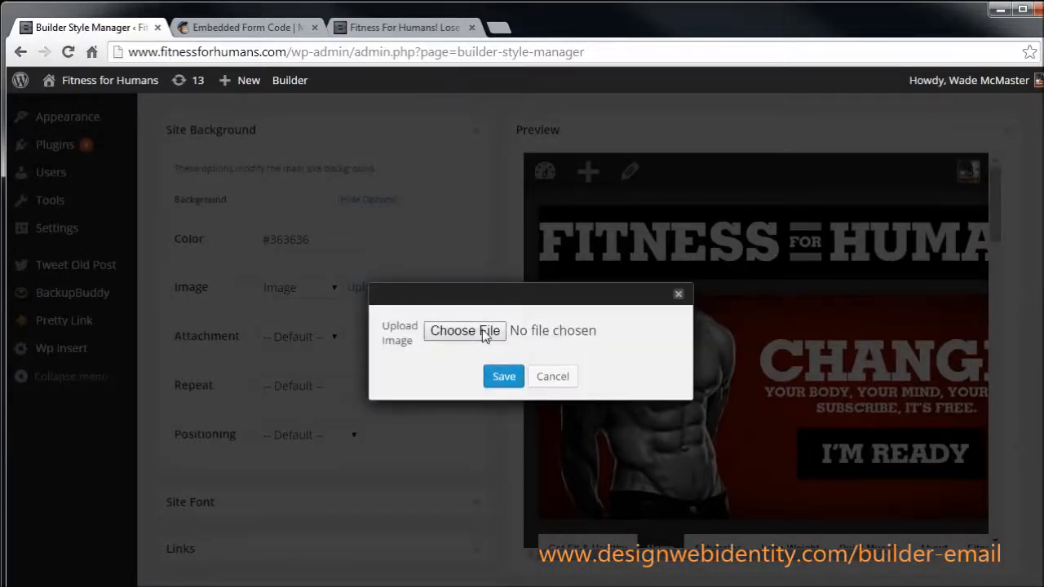
click(483, 328)
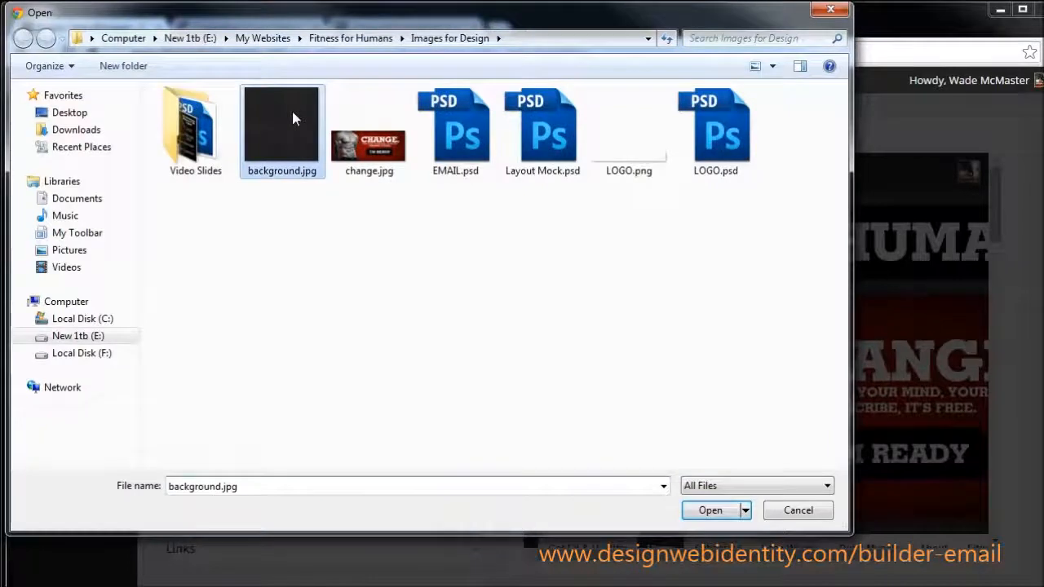
double_click(294, 151)
click(506, 380)
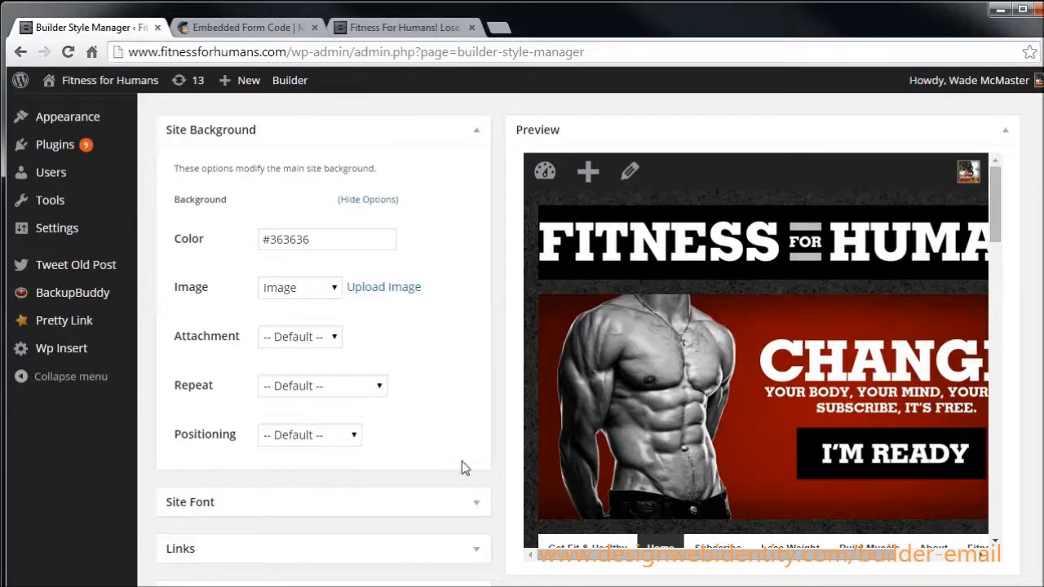
Set the Image Module's background color to transparent and check the logo and banner in the style preview.
scroll(481, 453, down, 2)
scroll(464, 439, down, 2)
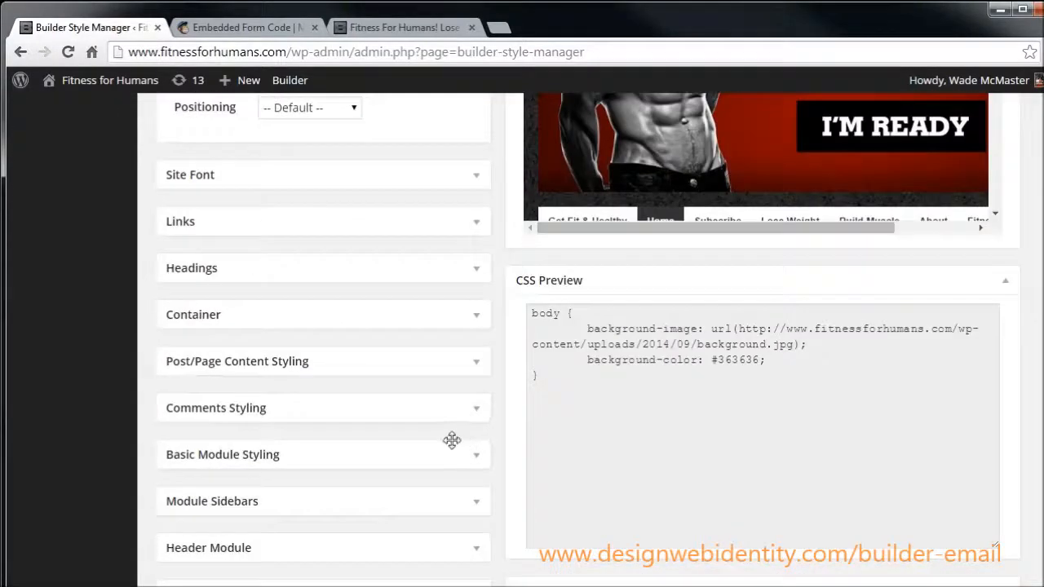
scroll(452, 444, down, 1)
scroll(454, 449, down, 2)
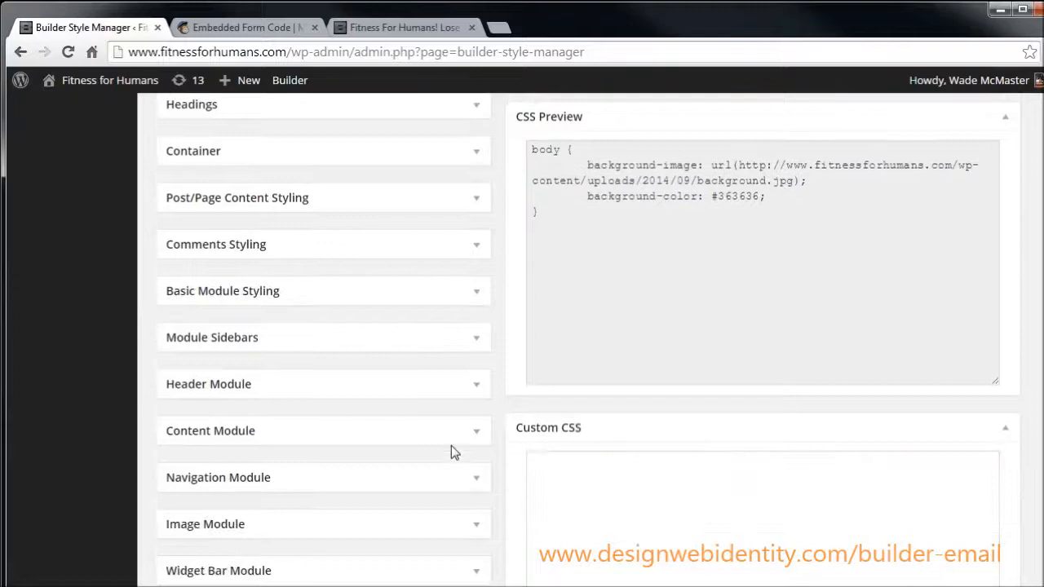
click(481, 534)
scroll(417, 471, down, 2)
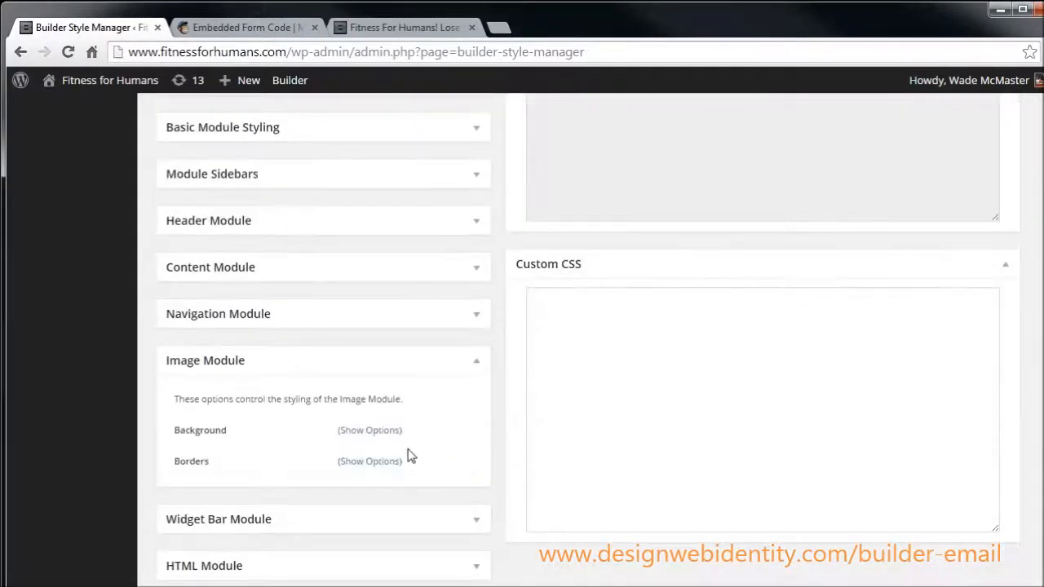
click(382, 432)
scroll(383, 436, down, 3)
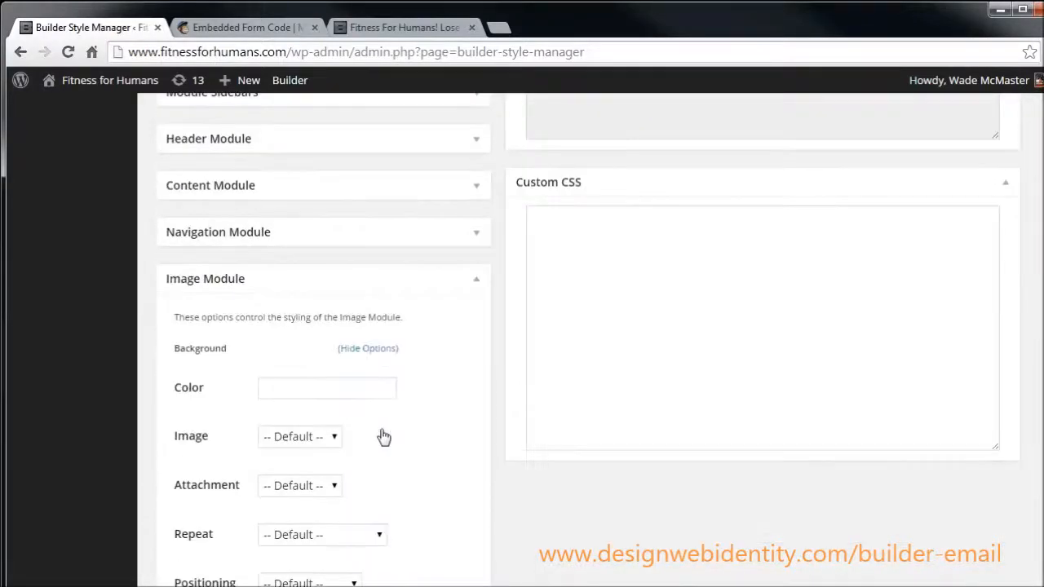
click(326, 224)
text(t)
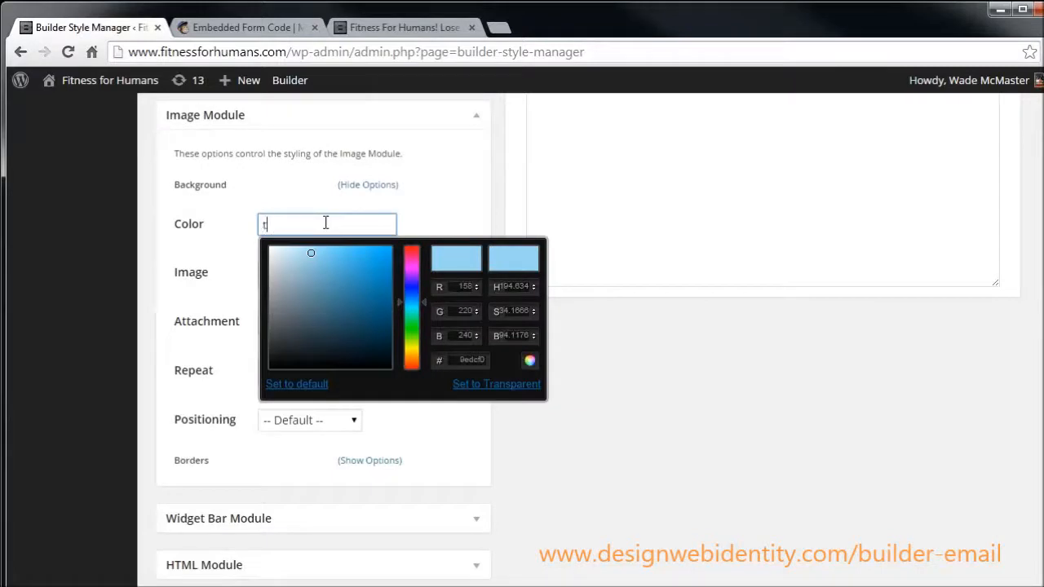
text(ransparent)
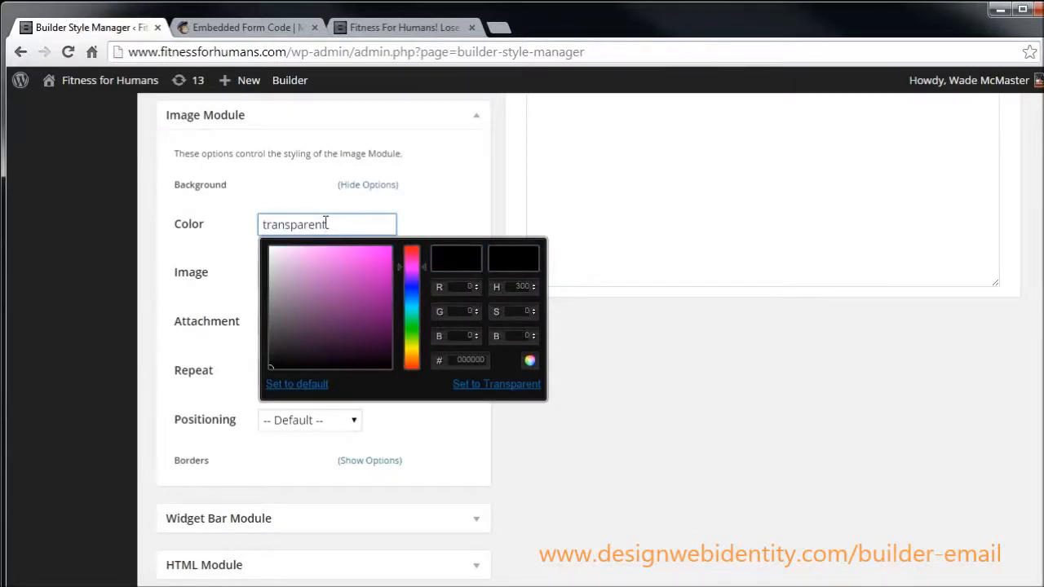
click(496, 384)
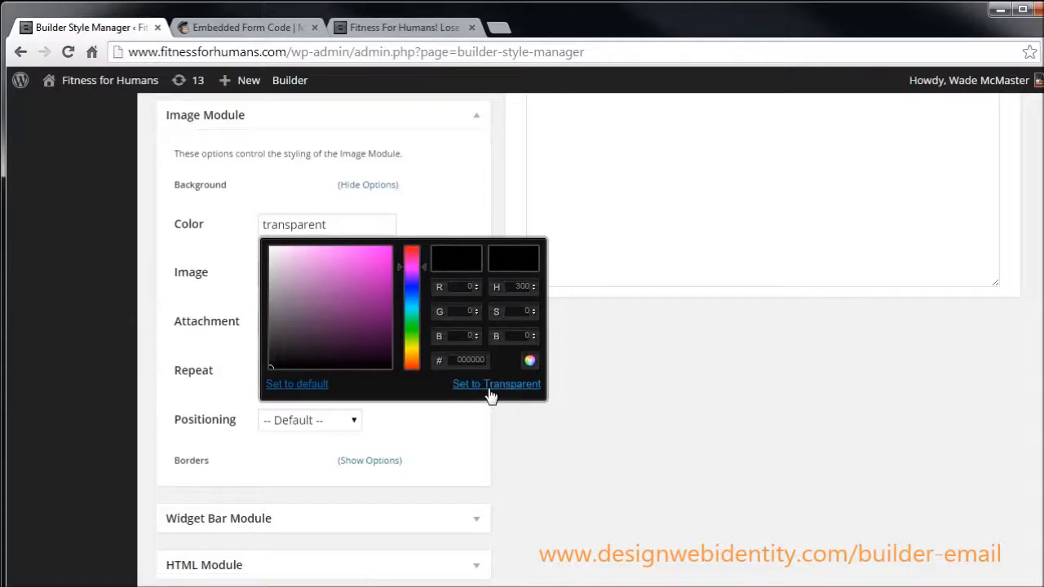
click(446, 202)
scroll(825, 254, up, 15)
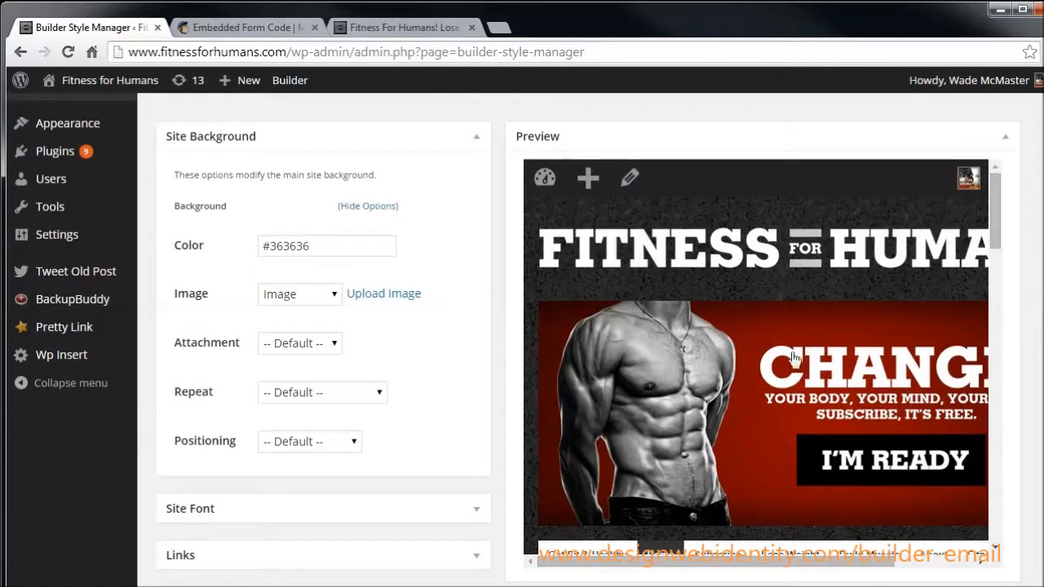
drag(997, 232, 994, 255)
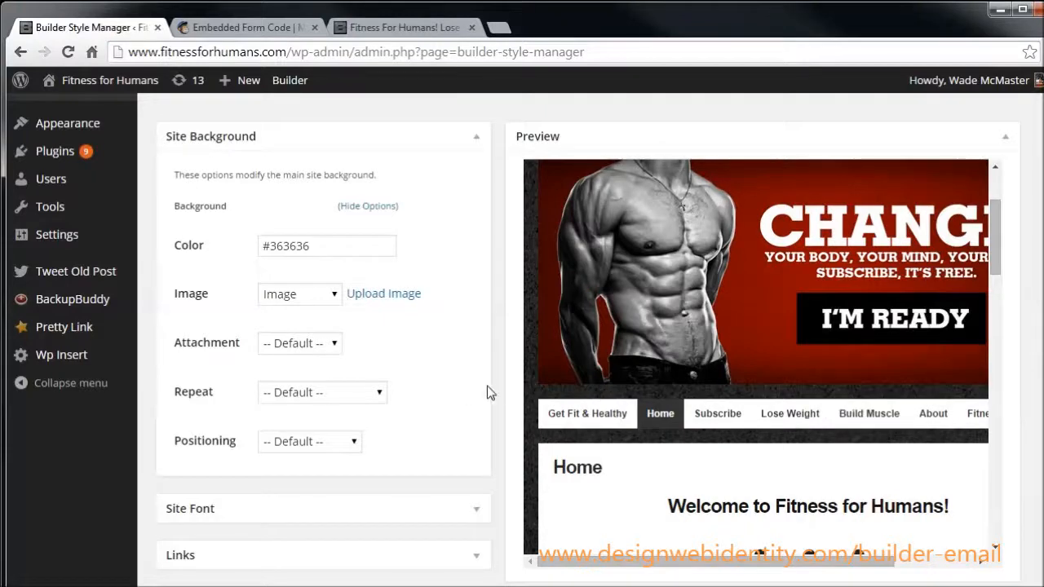
Set the text color in the Navigation Module's Basic Styling to white, #ffffff.
scroll(464, 410, down, 4)
scroll(466, 410, down, 2)
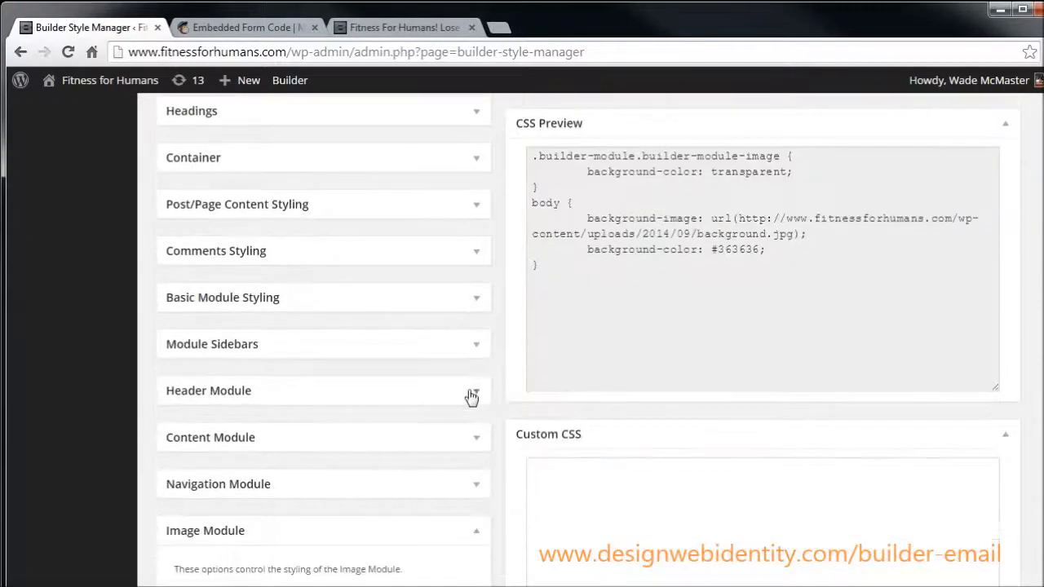
click(462, 478)
scroll(408, 435, down, 2)
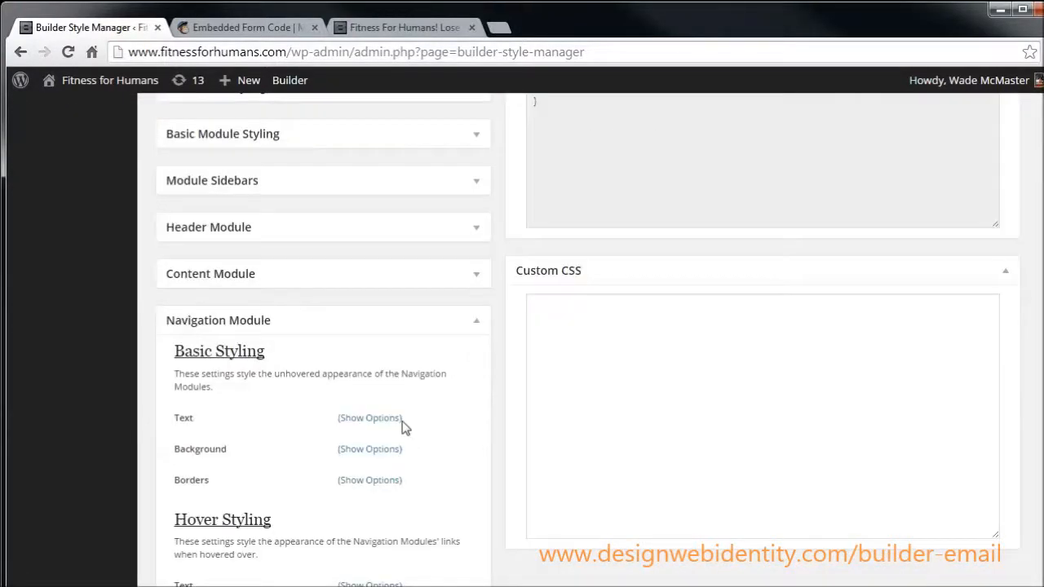
scroll(385, 438, down, 1)
scroll(385, 438, down, 1)
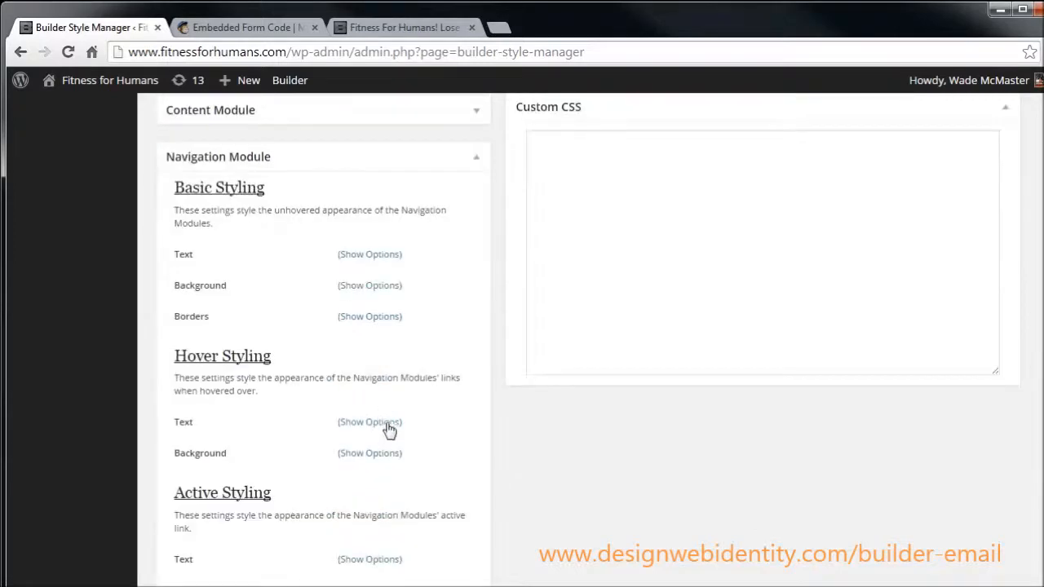
click(380, 256)
click(366, 298)
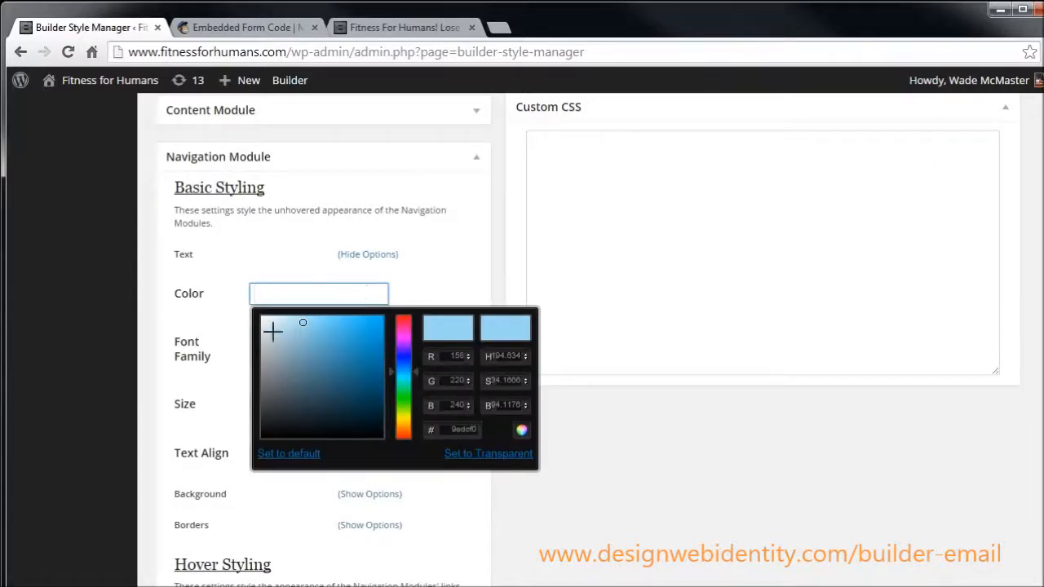
drag(272, 330, 236, 303)
click(275, 258)
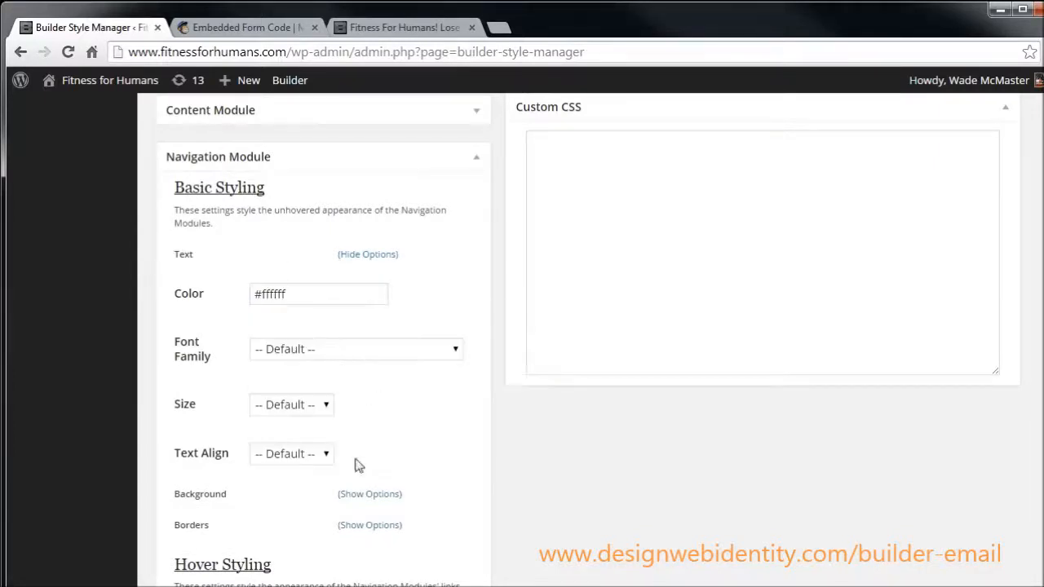
Set the background color in the Navigation Module's Basic Styling to black, #000000.
click(369, 495)
click(291, 531)
drag(325, 457, 431, 547)
click(476, 314)
Lighten the background color in the Navigation Module's Basic Styling to dark grey, #1c1c1c.
scroll(427, 349, down, 2)
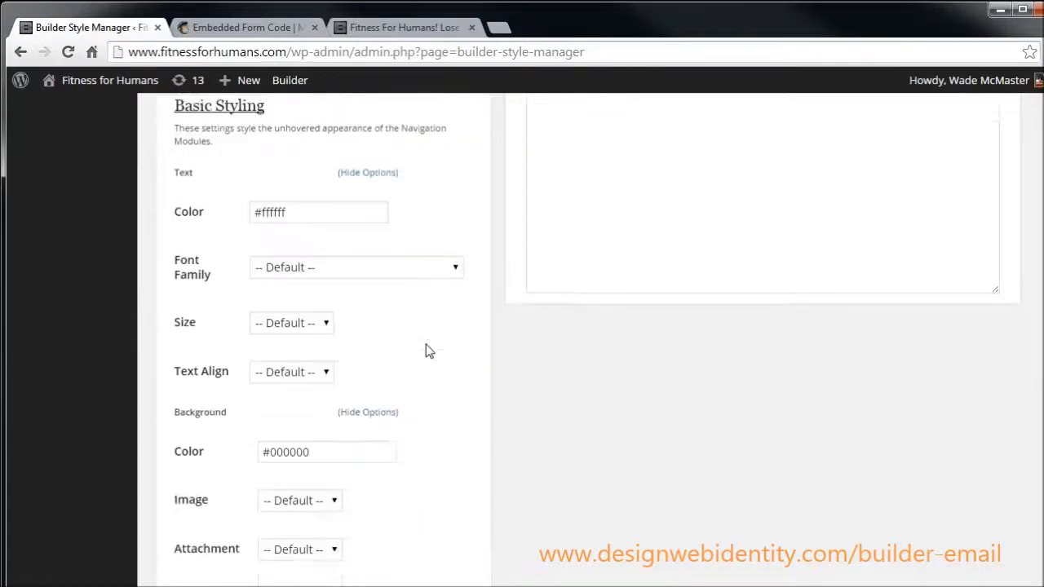
scroll(397, 257, up, 1)
click(332, 214)
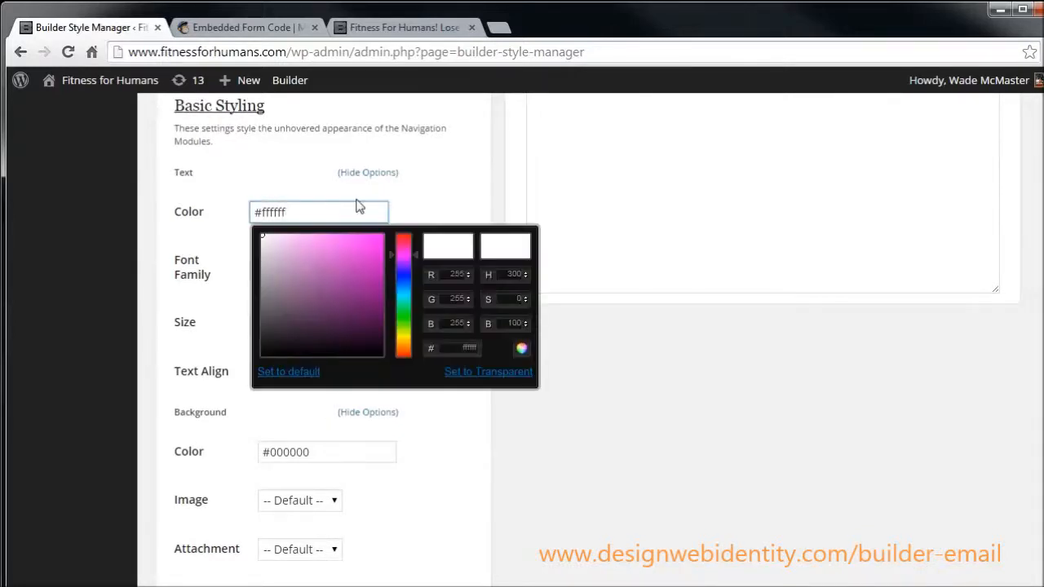
click(397, 204)
click(340, 448)
drag(282, 409, 260, 418)
click(380, 495)
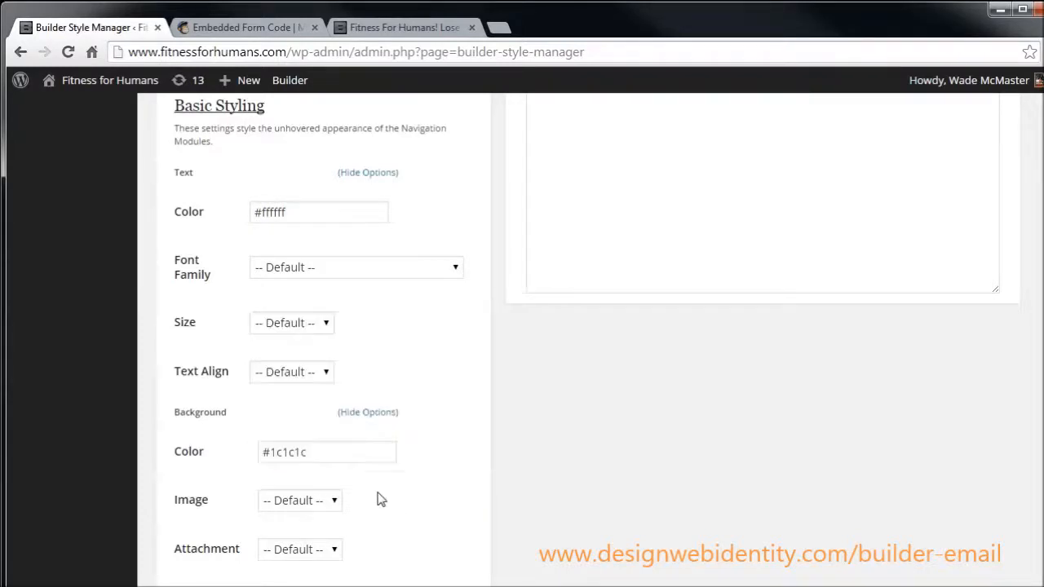
Set the background color in the Navigation Module's Active Styling to black, #000000.
scroll(380, 499, down, 5)
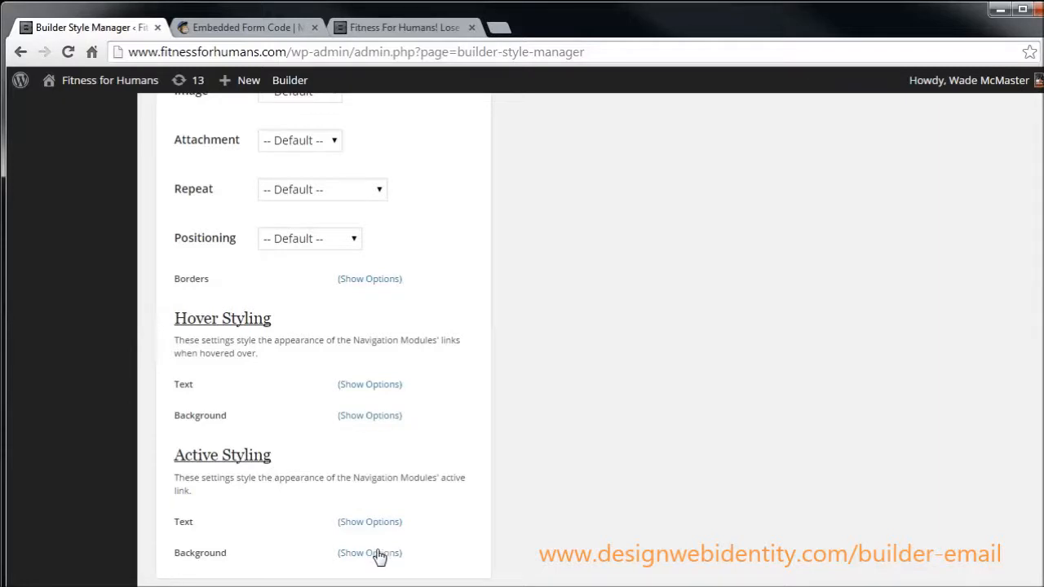
click(380, 555)
scroll(380, 489, down, 2)
click(272, 426)
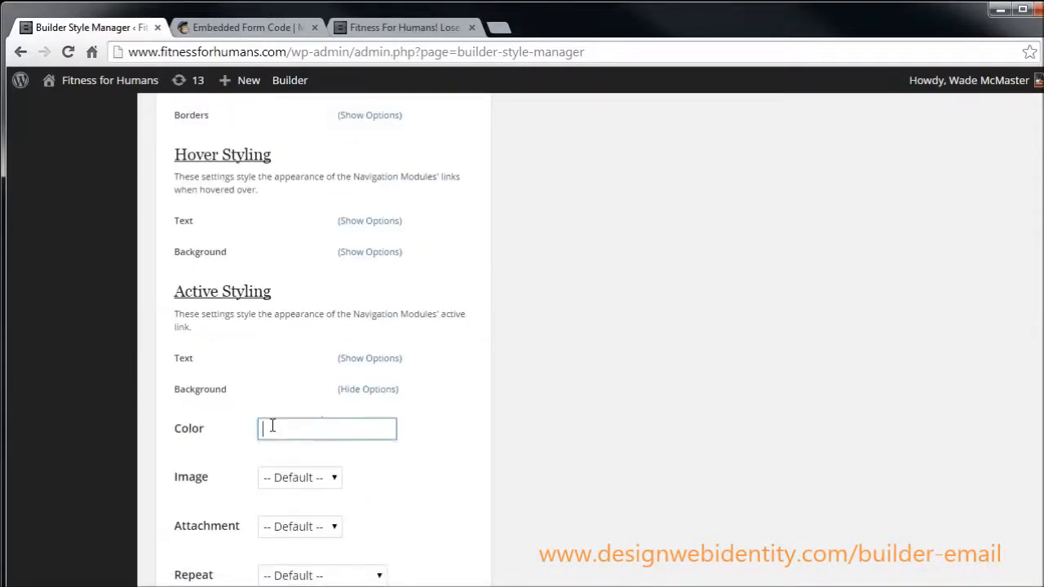
click(404, 218)
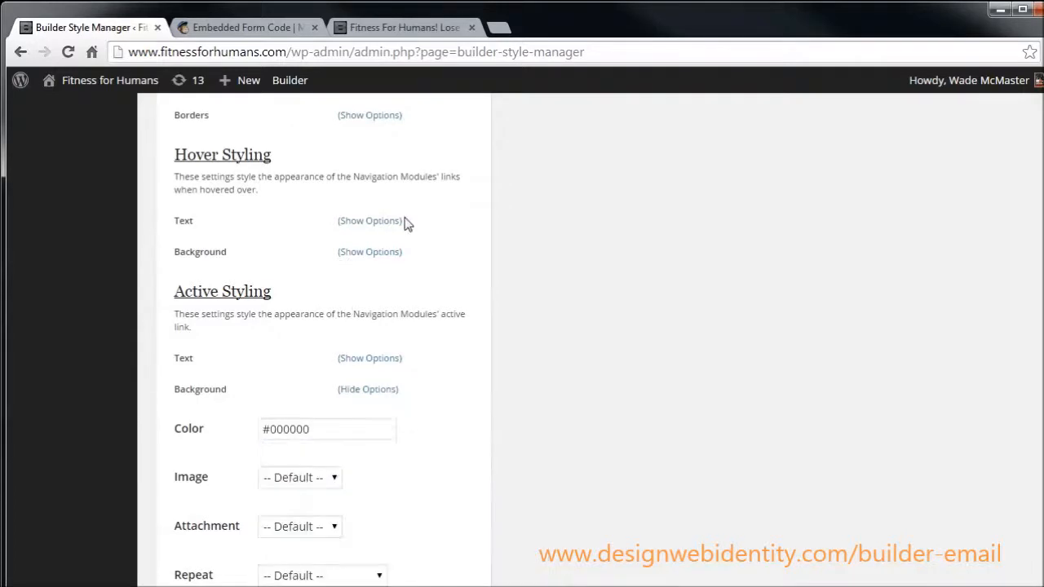
Set the background color in the Navigation Module's Hover Styling to light grey, #c4c4c4.
click(380, 256)
click(304, 291)
click(269, 392)
drag(269, 391, 270, 399)
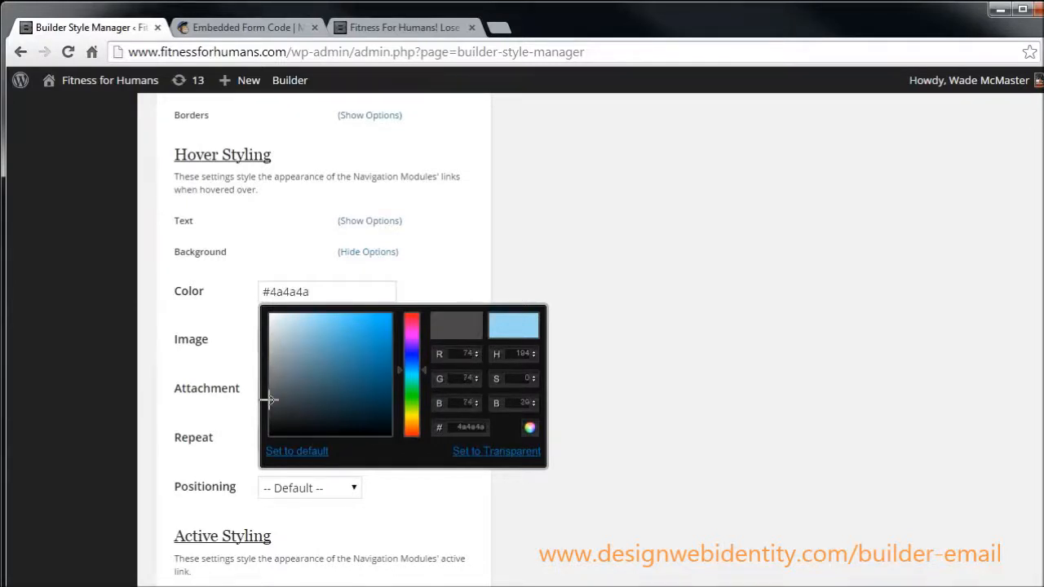
click(398, 223)
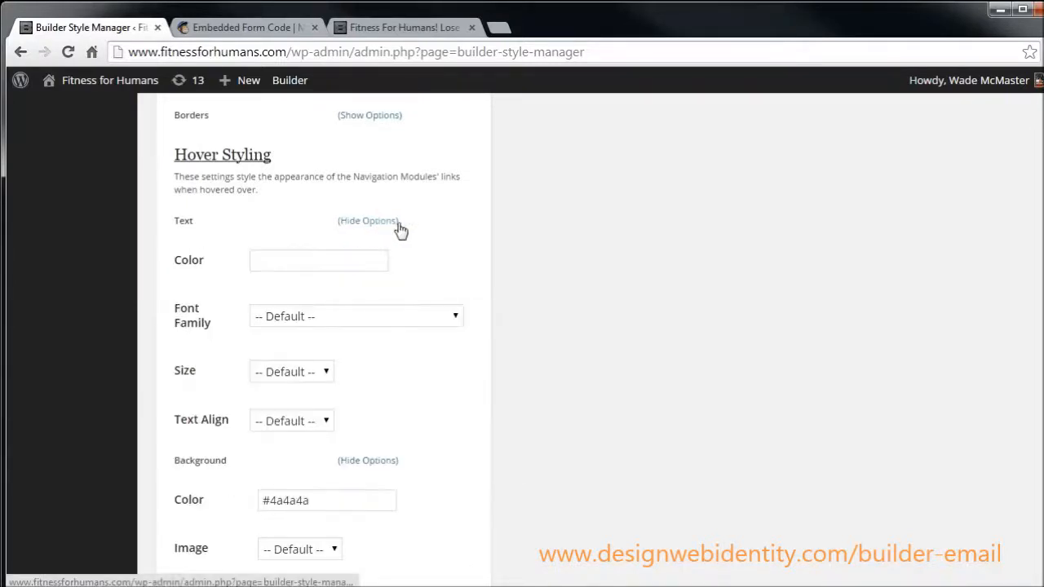
click(373, 221)
click(319, 292)
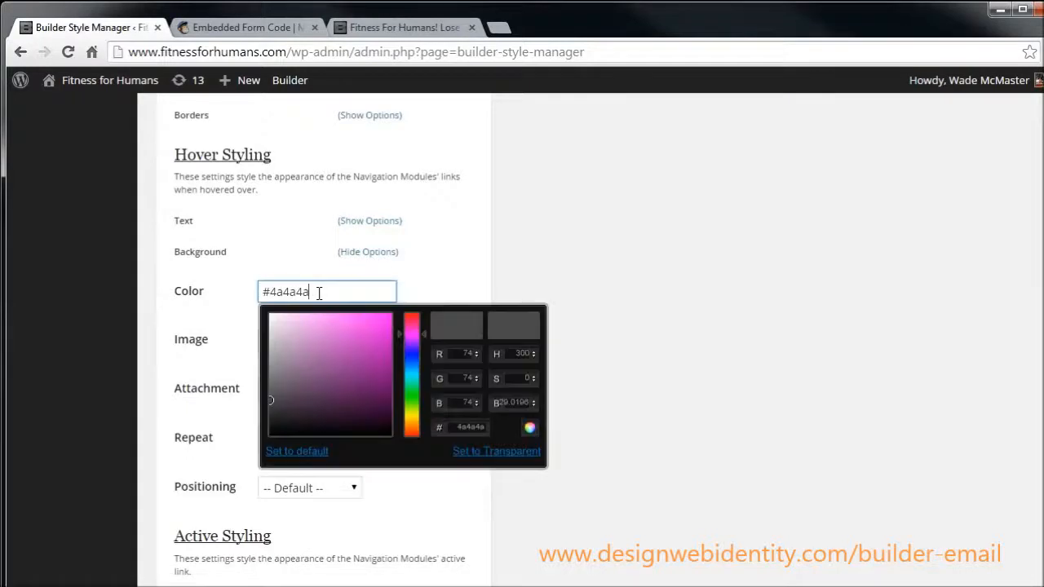
mouse_move(328, 356)
mouse_down()
mouse_move(260, 331)
mouse_move(259, 341)
mouse_up()
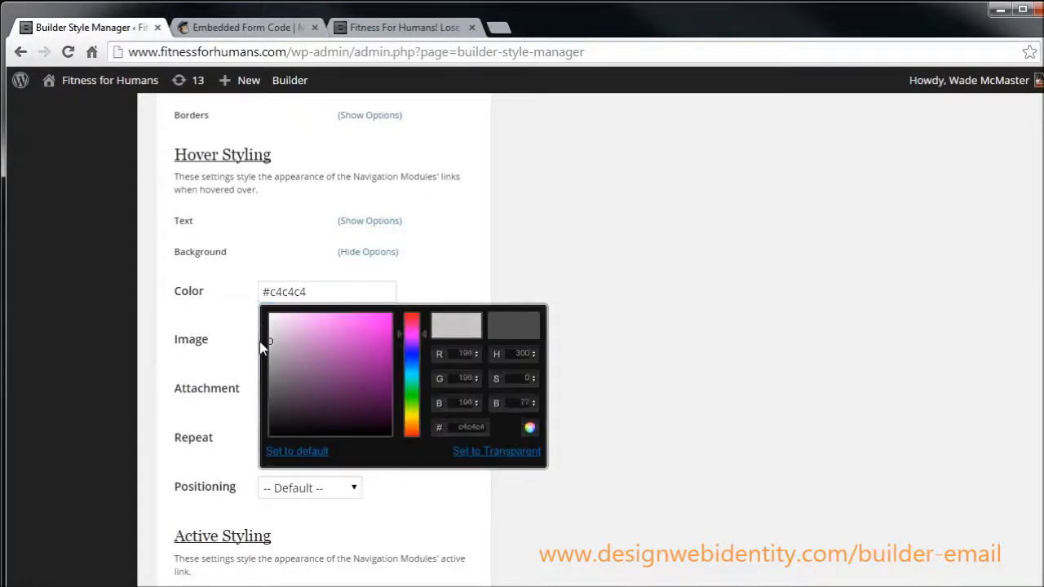
click(456, 269)
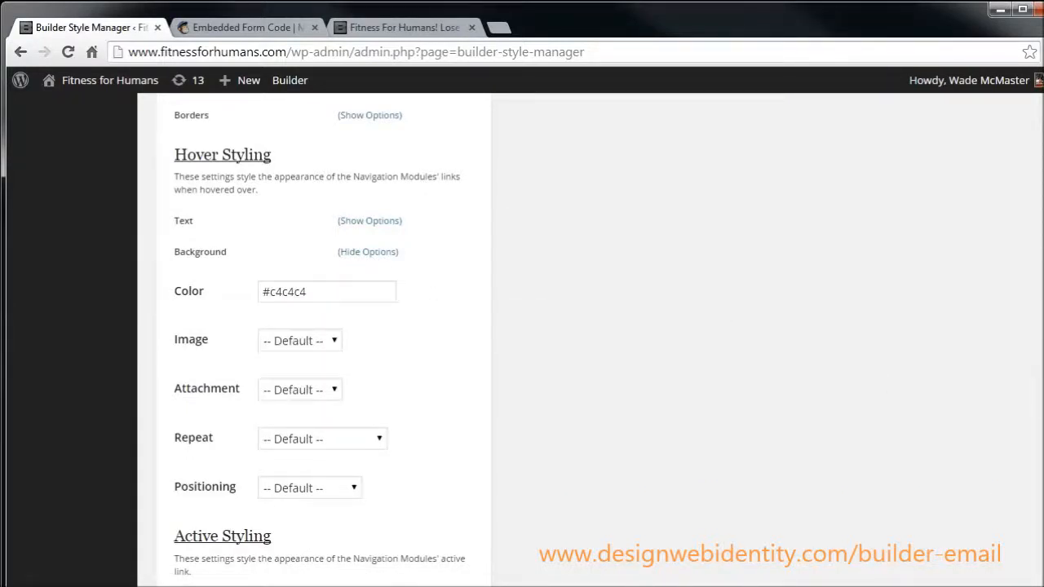
Darken the background color in the Navigation Module's Basic Styling to near-black, #0f0f0f.
scroll(323, 338, down, 15)
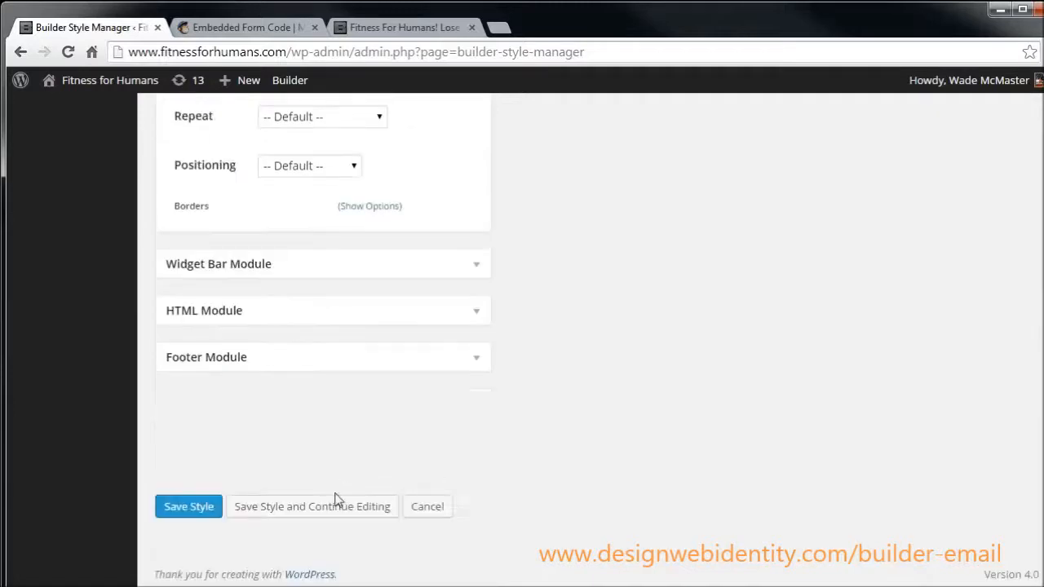
scroll(337, 499, up, 3)
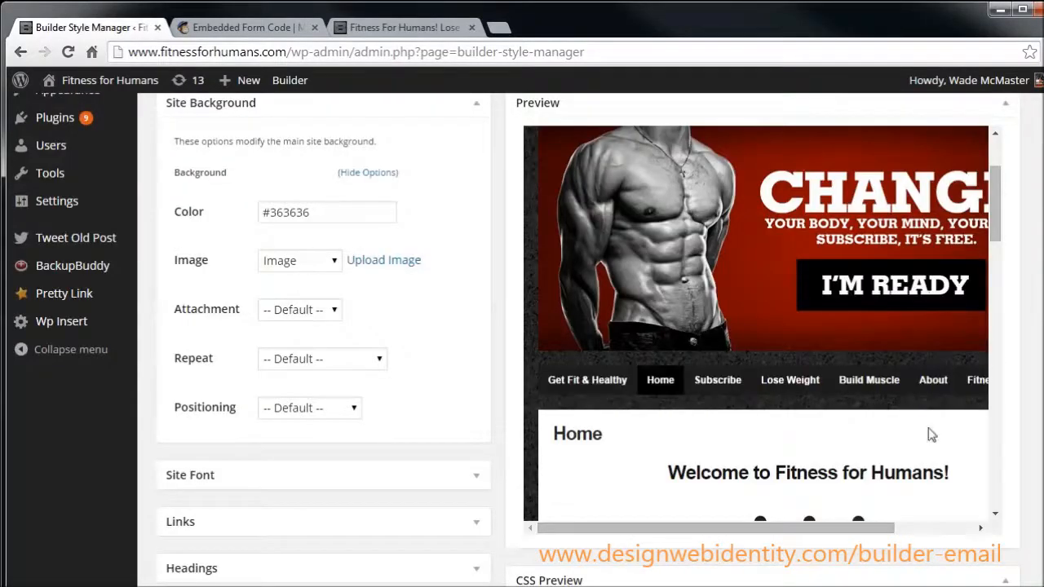
drag(812, 529, 718, 534)
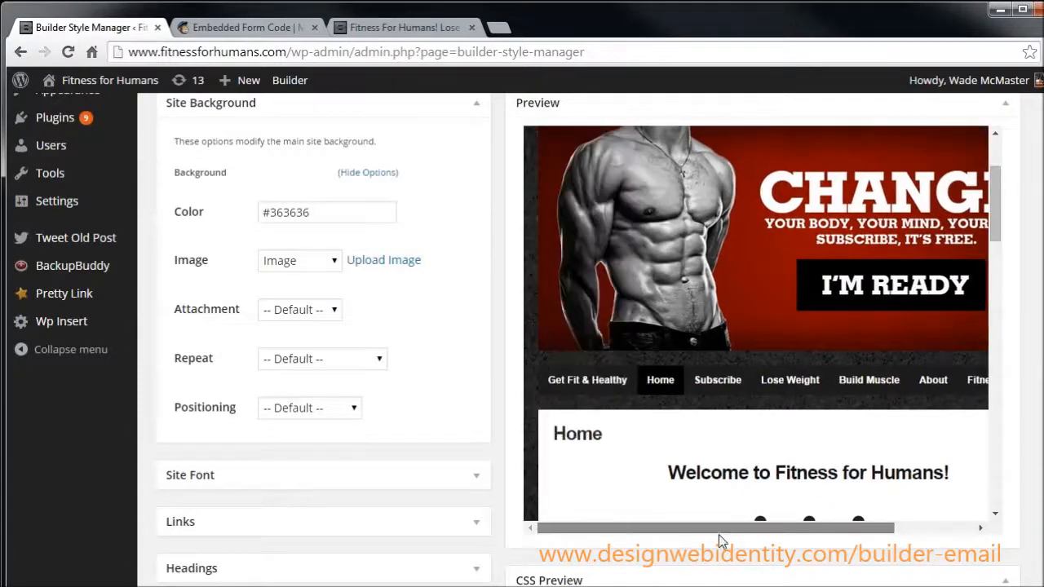
scroll(384, 397, up, 1)
scroll(388, 398, down, 15)
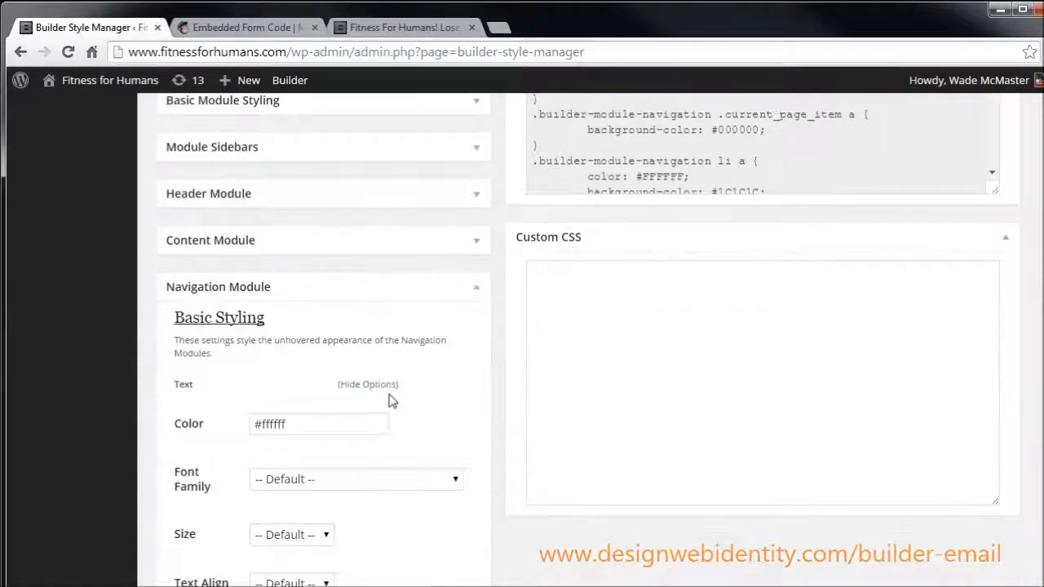
scroll(339, 348, down, 1)
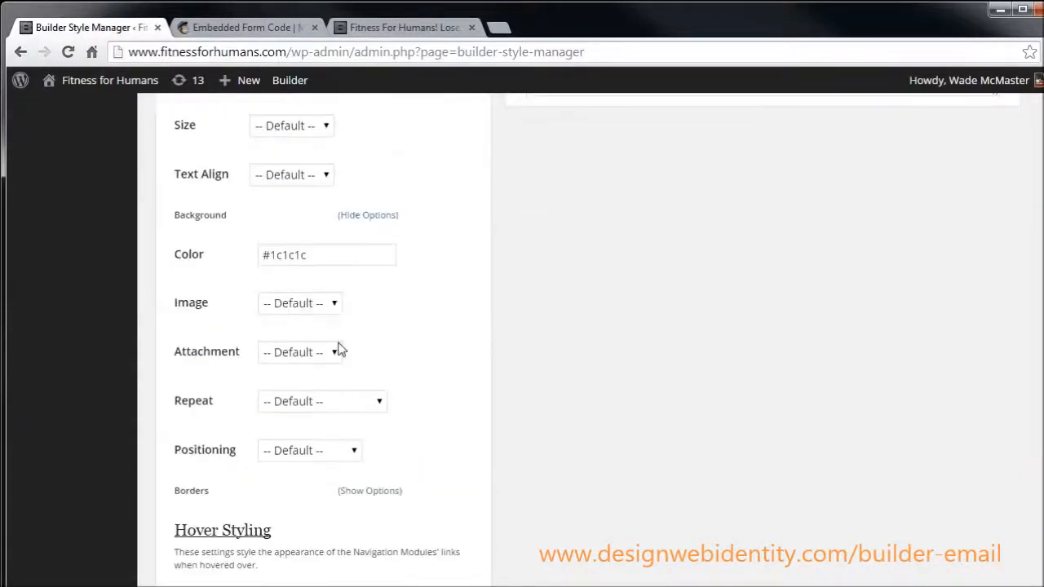
scroll(340, 345, up, 3)
click(348, 500)
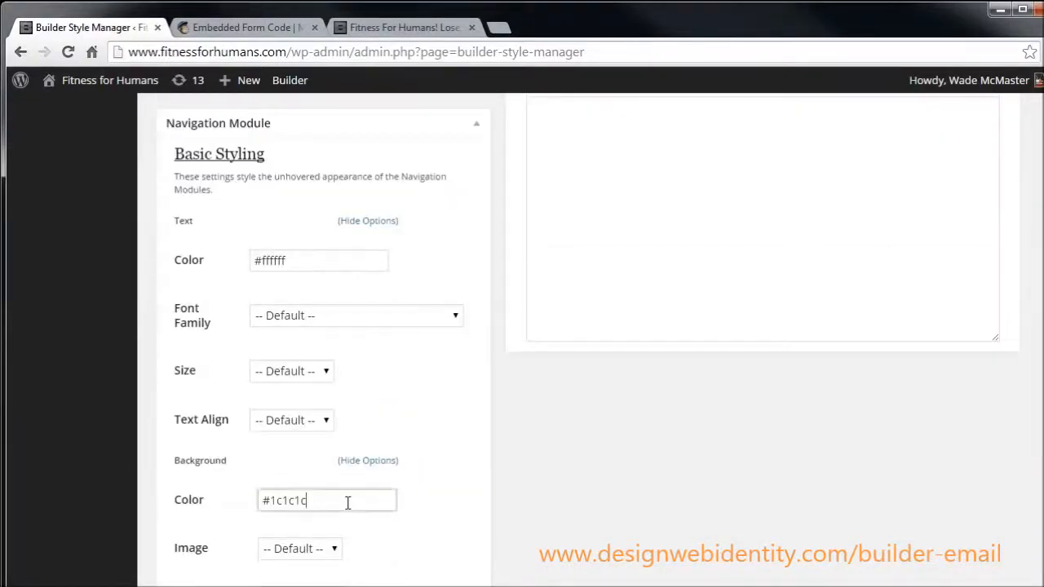
click(271, 464)
drag(268, 468, 268, 470)
click(605, 490)
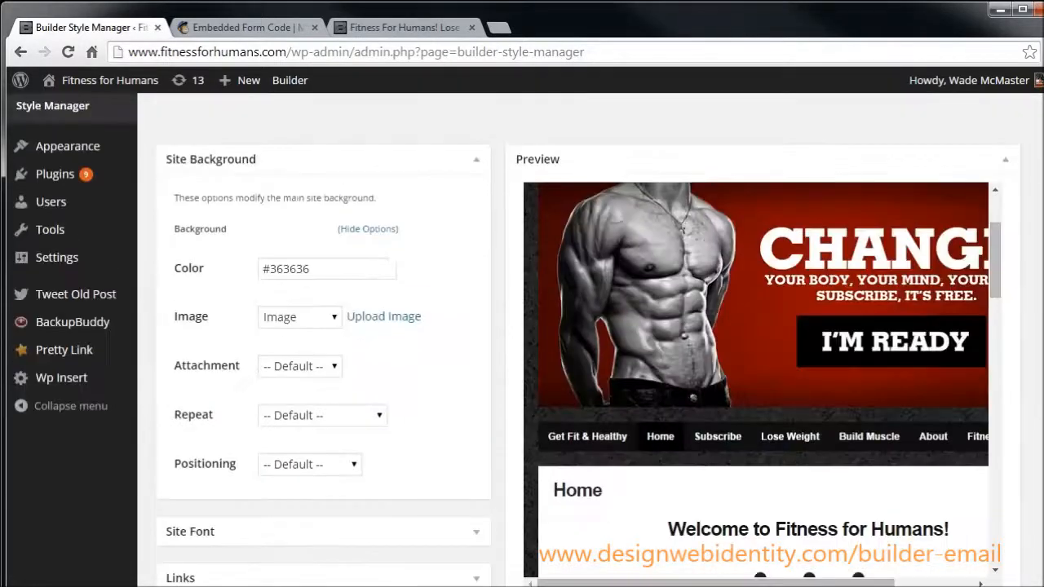
Examine the navigation bar, its hover color, the page content and the header in the style preview.
scroll(758, 286, down, 2)
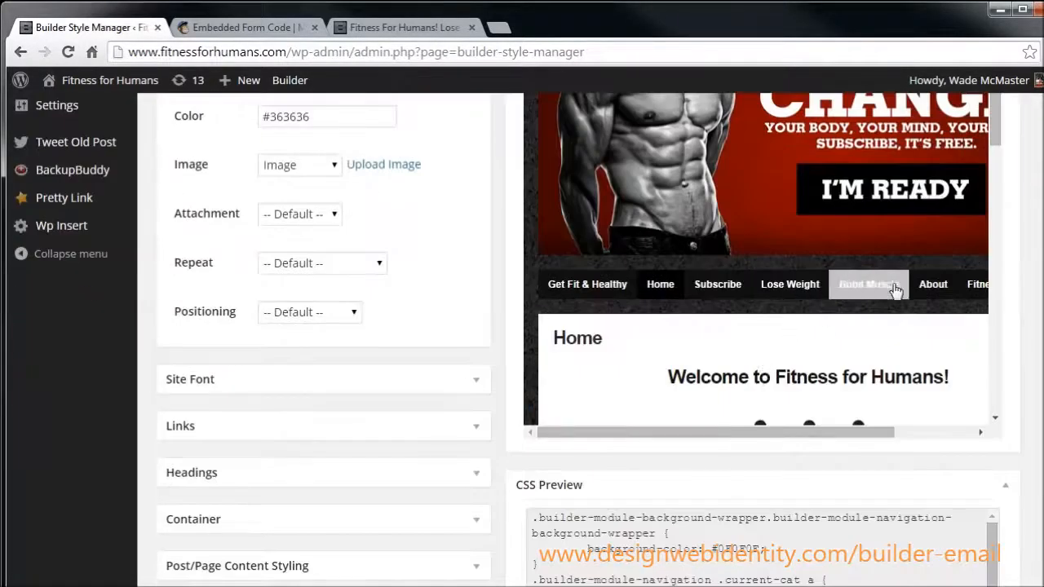
drag(819, 432, 939, 442)
scroll(817, 367, down, 1)
scroll(819, 367, down, 1)
drag(806, 443, 664, 433)
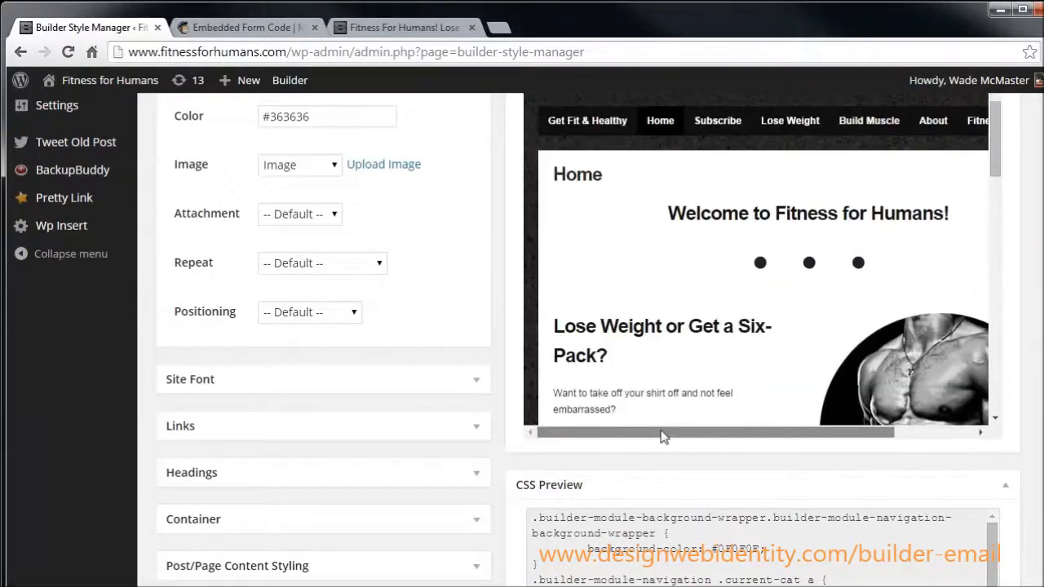
drag(992, 163, 995, 98)
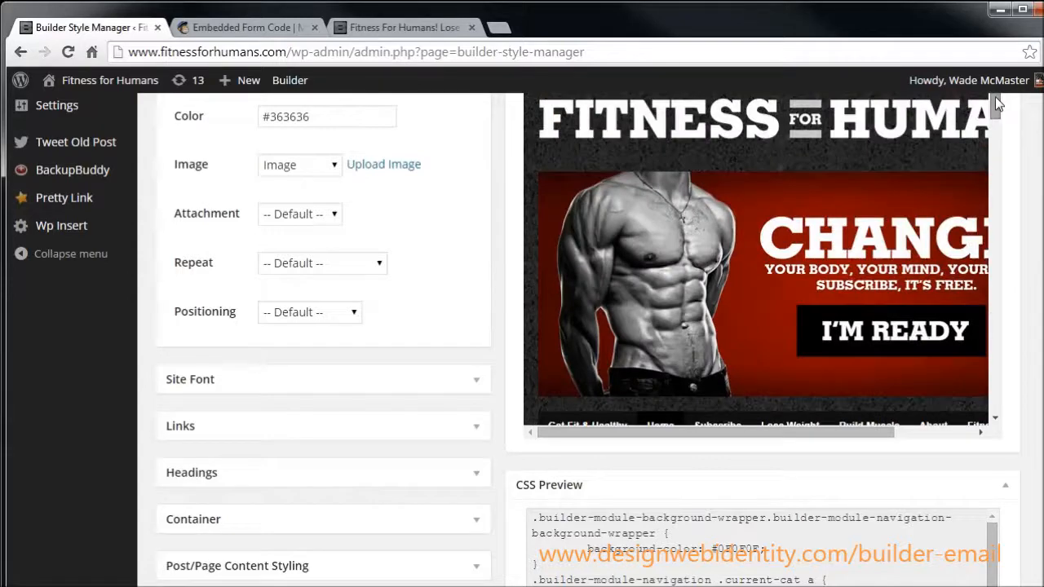
scroll(706, 429, up, 1)
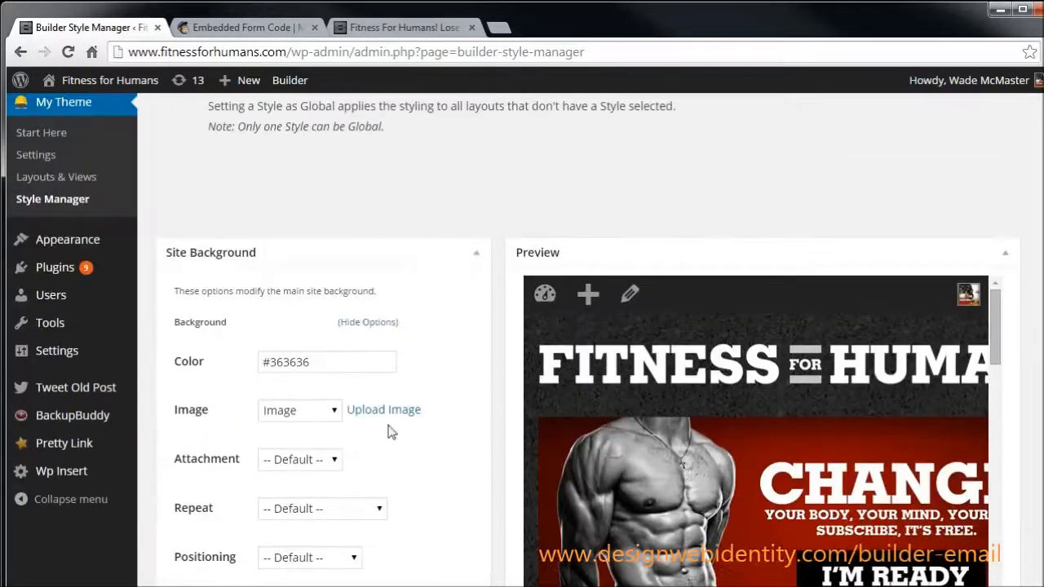
Collapse the Site Background settings and set the Site Font's font family to Baskerville (serif).
click(478, 255)
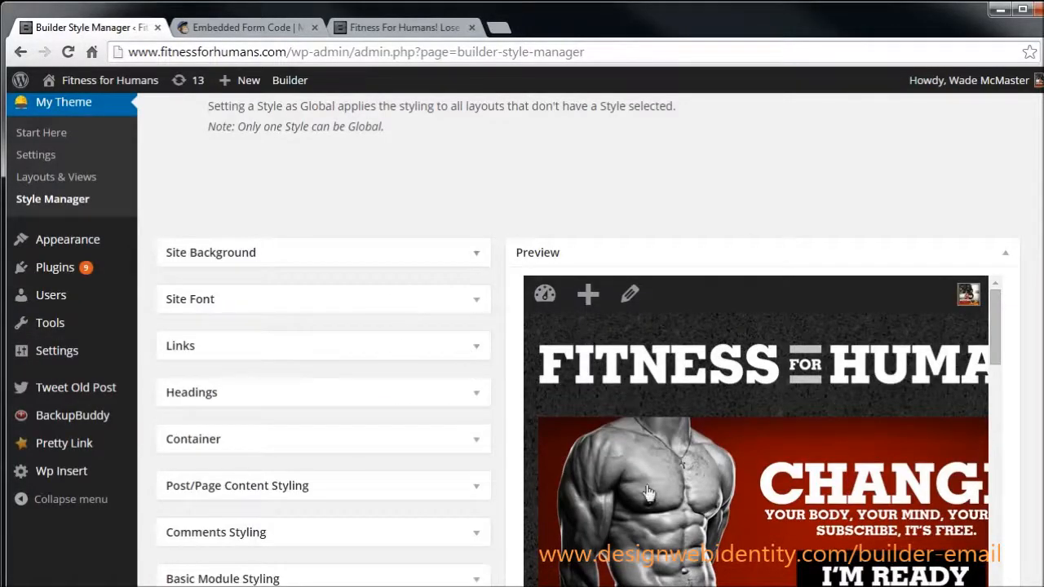
scroll(401, 389, down, 2)
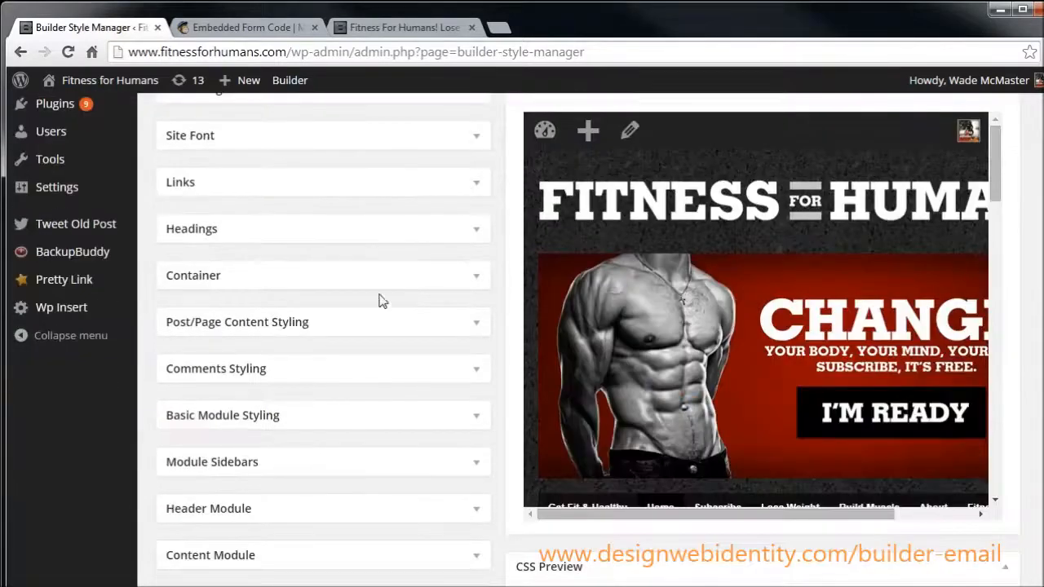
click(478, 144)
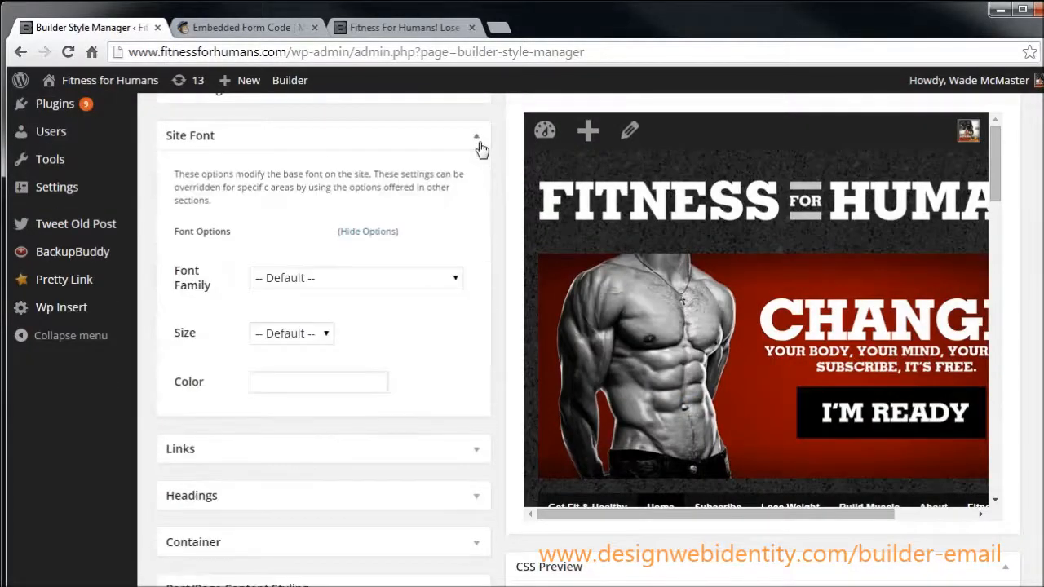
click(371, 278)
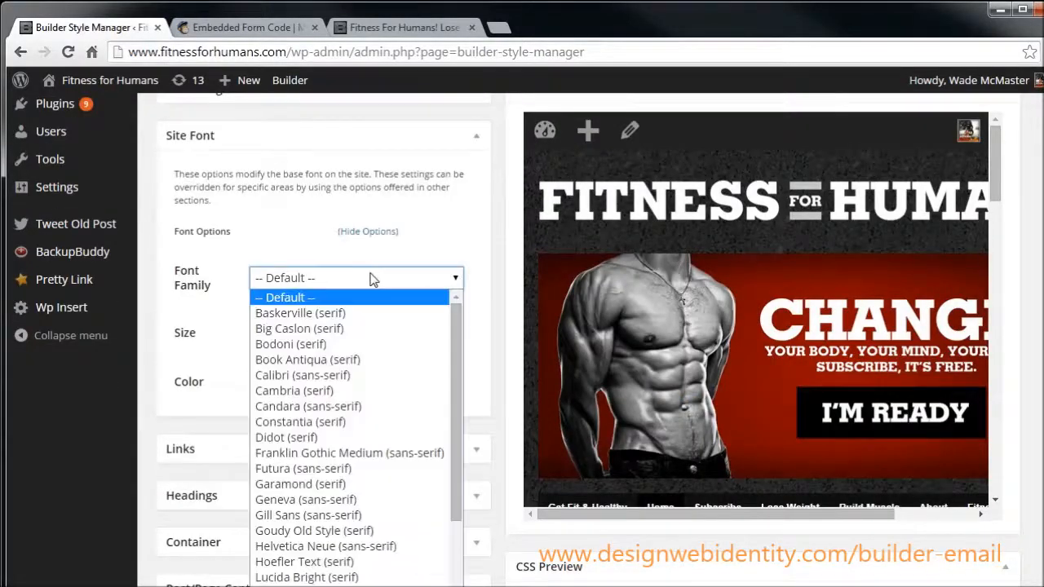
click(356, 321)
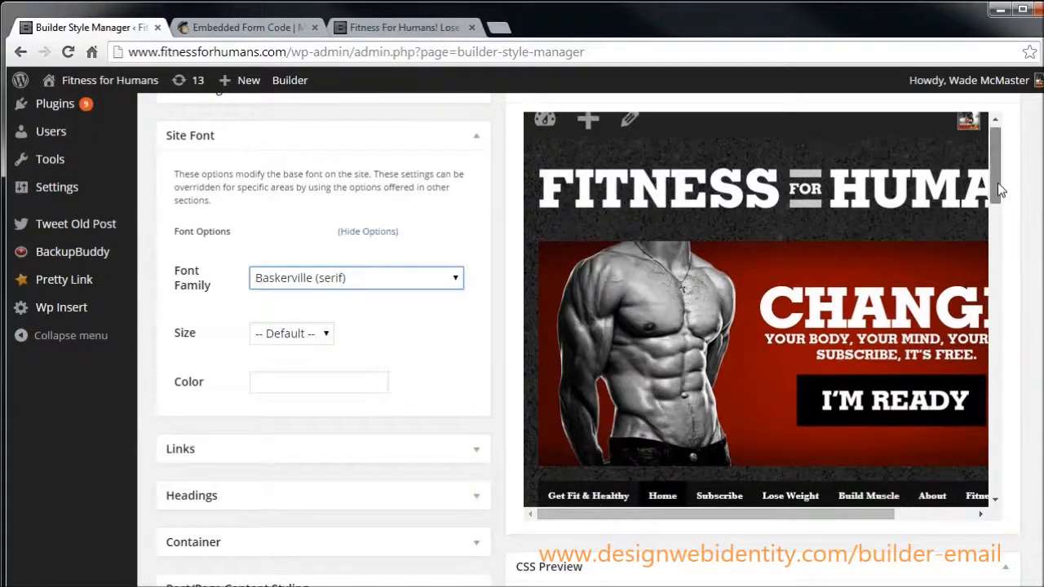
drag(997, 183, 1001, 204)
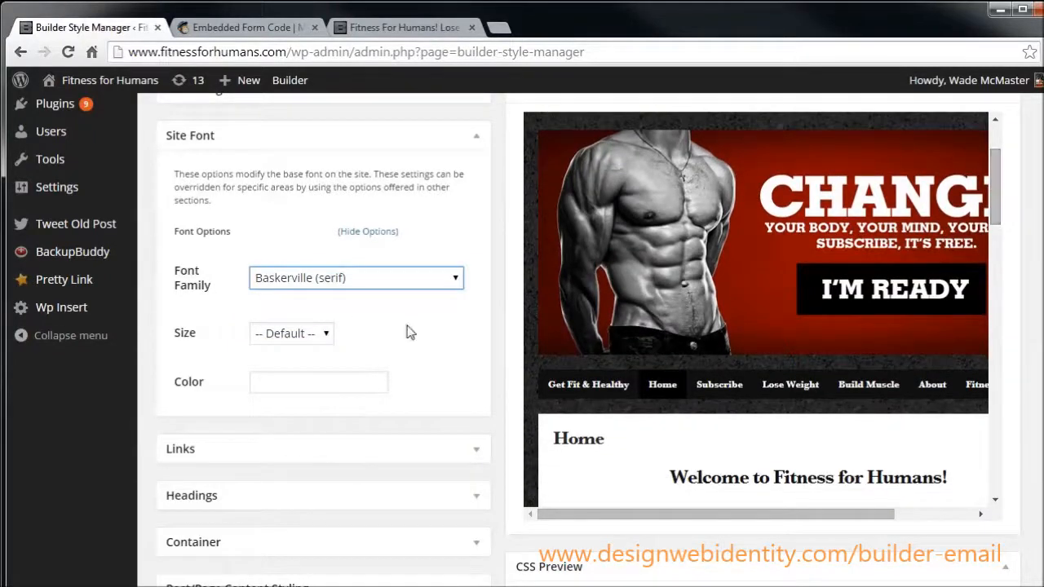
Try Bodoni (serif) and Garamond (serif) as the Site Font's font family.
click(430, 277)
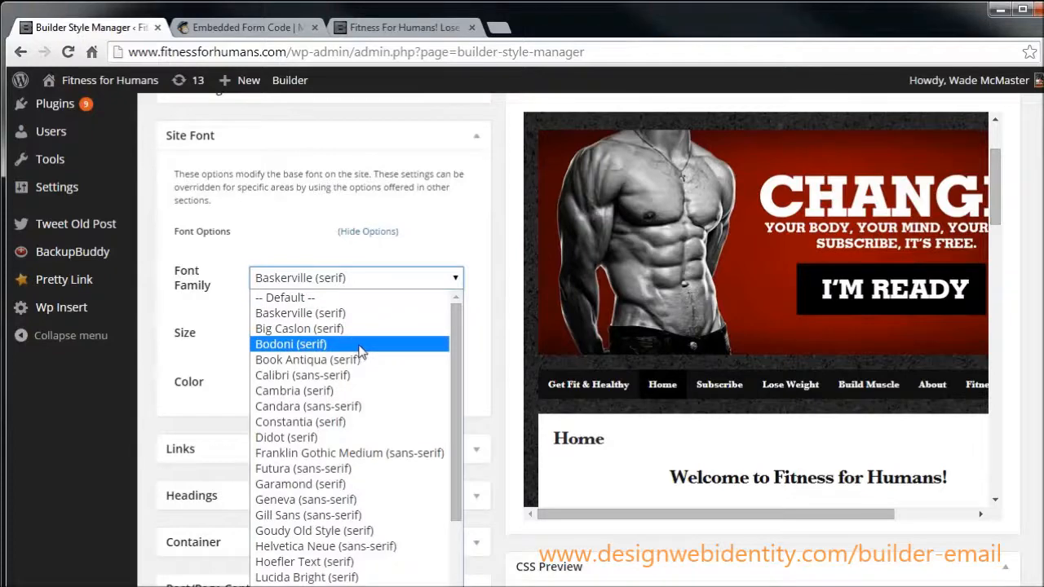
click(362, 347)
click(329, 282)
click(329, 283)
click(325, 285)
click(305, 489)
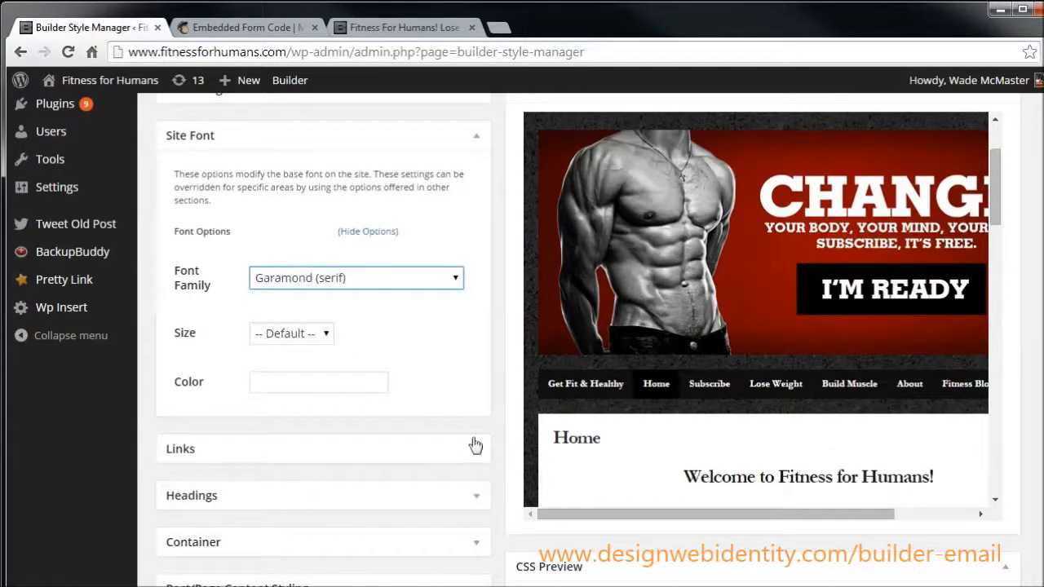
Set the Site Font size to 125% and check the header in the style preview.
click(326, 333)
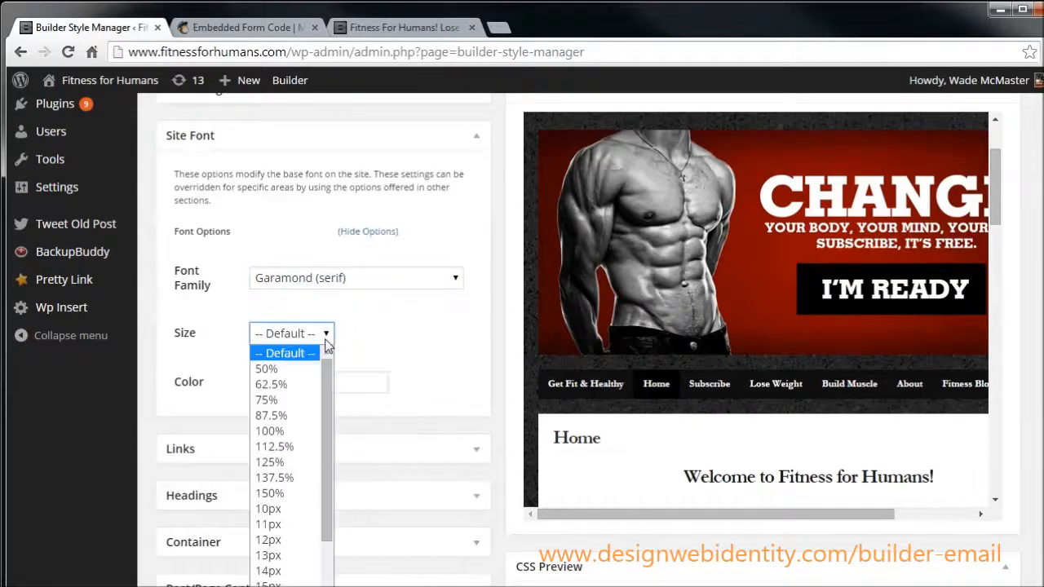
click(290, 462)
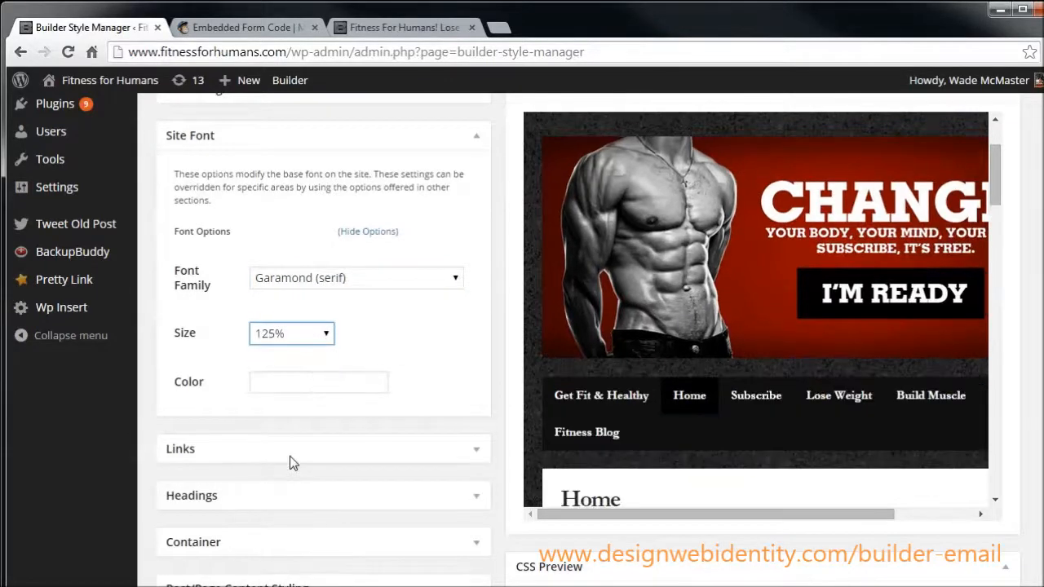
drag(997, 165, 996, 143)
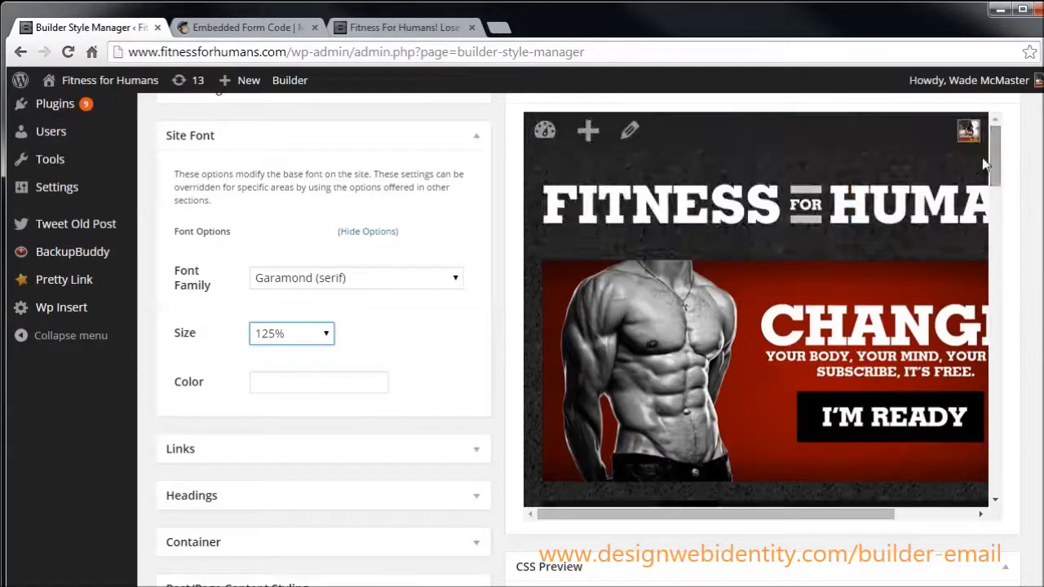
Set the Site Font's font family to Geneva (sans-serif) and check the navigation bar and headings in the preview.
click(383, 281)
click(349, 499)
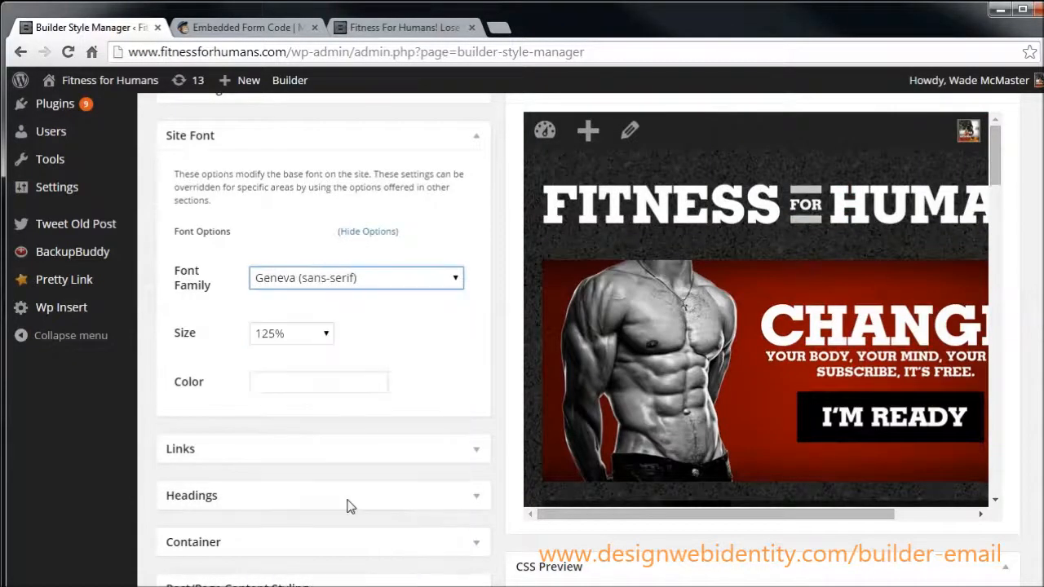
drag(1006, 168, 992, 211)
Try Goudy Old Style (serif) and Hoefler Text (serif) as the Site Font's font family.
click(306, 281)
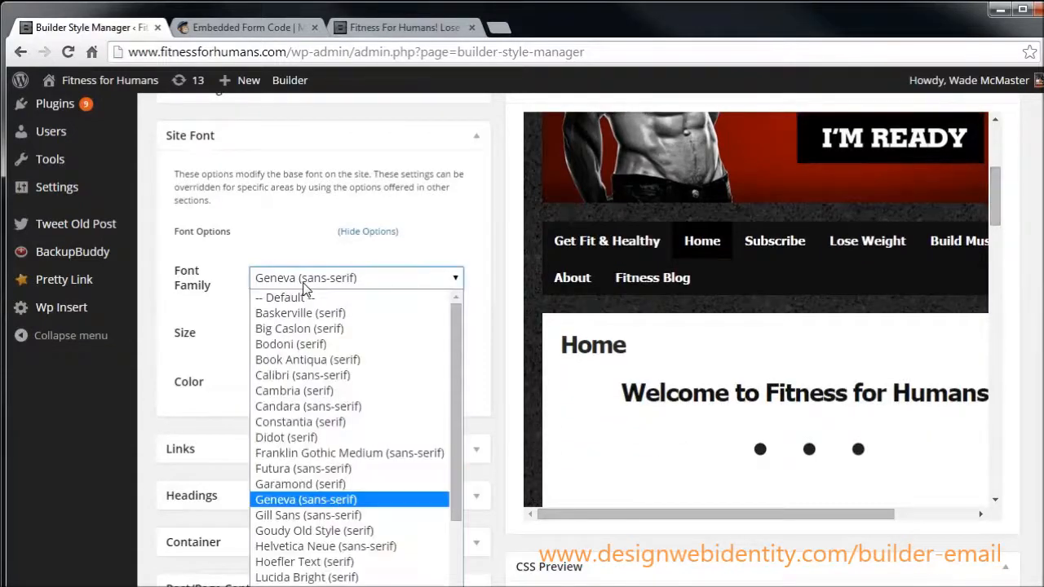
click(336, 530)
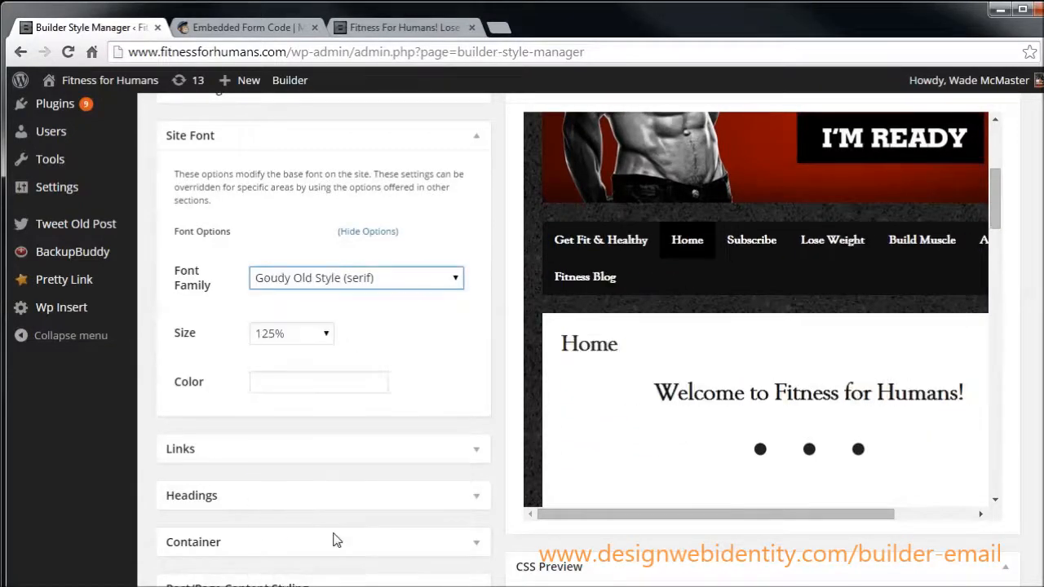
click(336, 284)
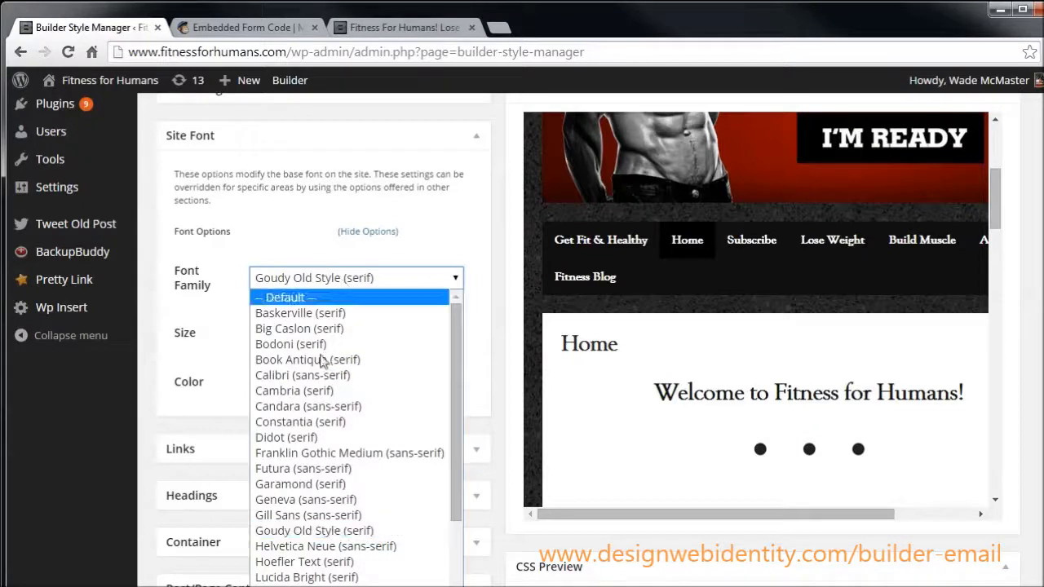
click(326, 561)
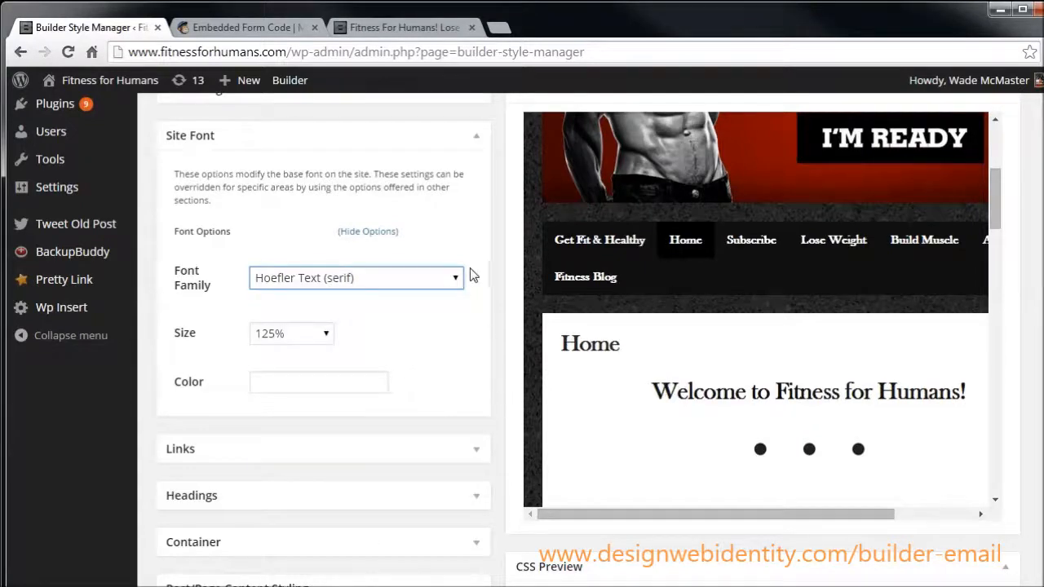
Reset the Site Font's font family to Default and save the style while continuing to edit it.
click(435, 285)
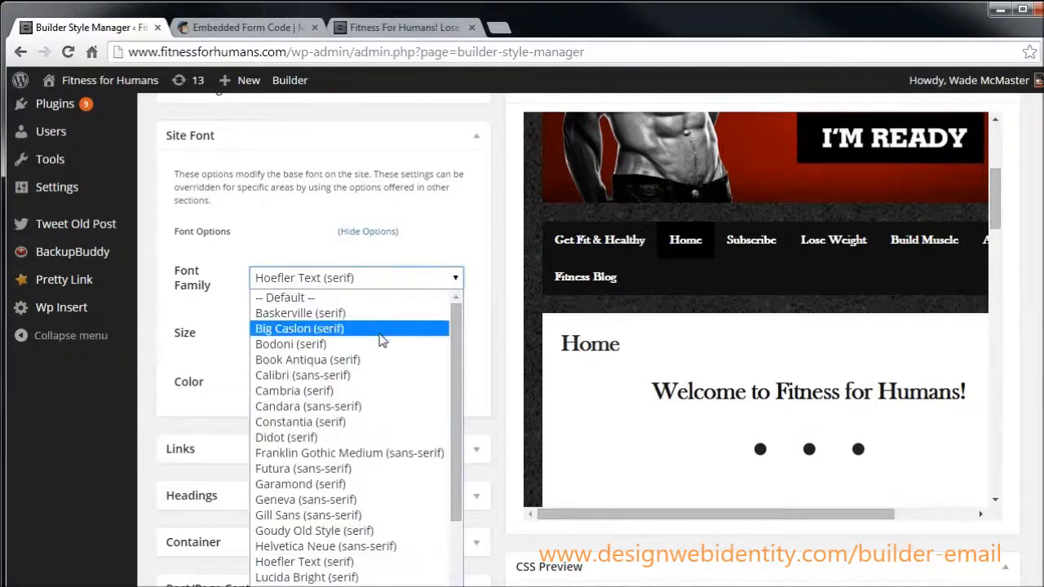
click(379, 300)
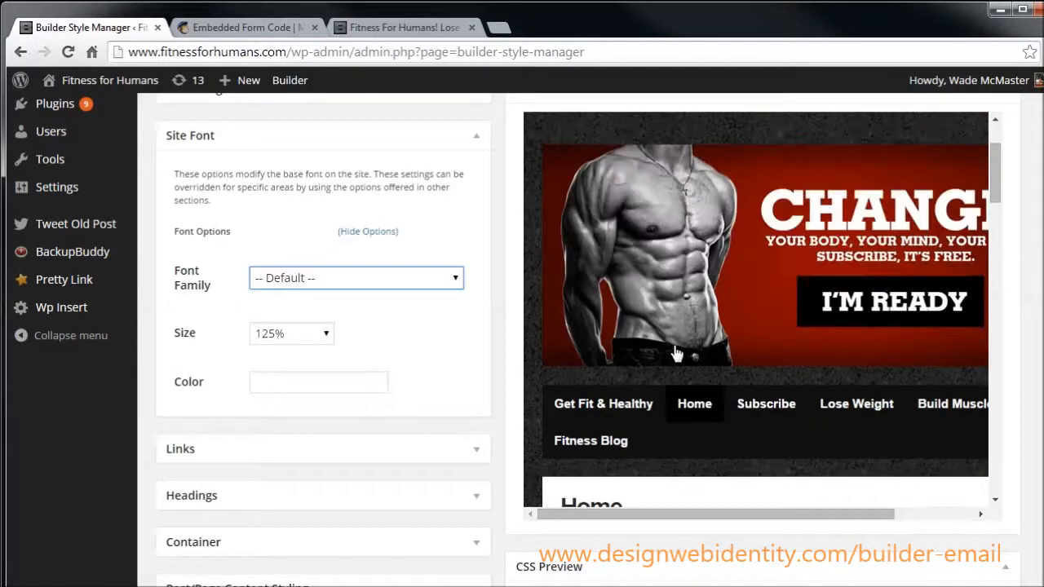
scroll(379, 316, down, 15)
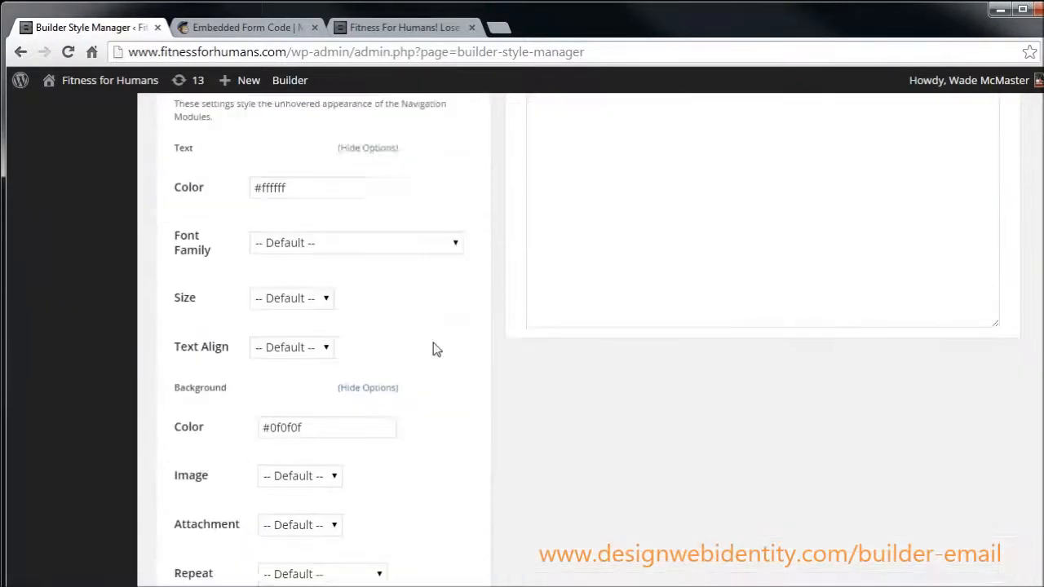
scroll(415, 361, down, 12)
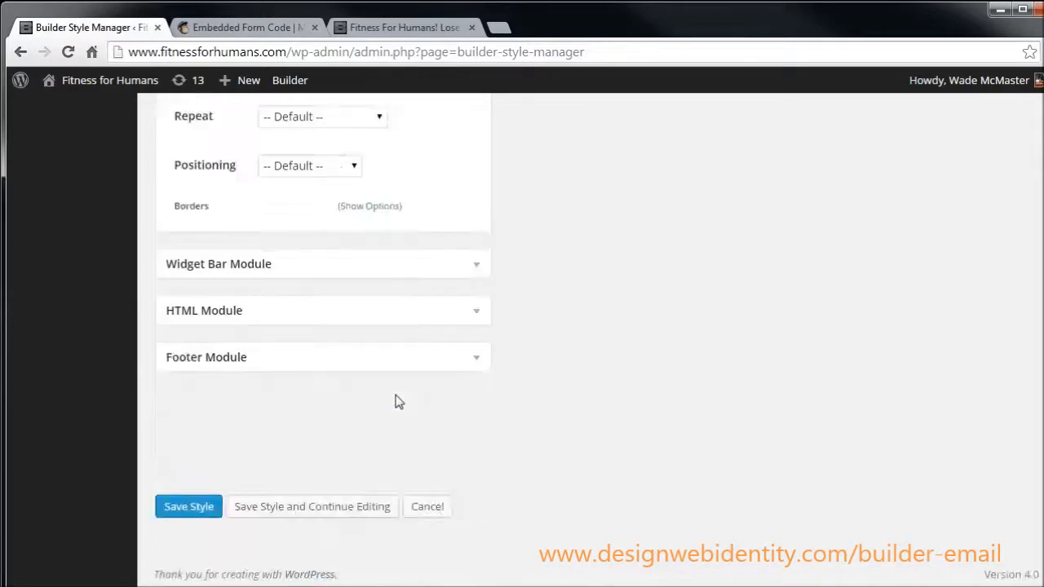
click(253, 507)
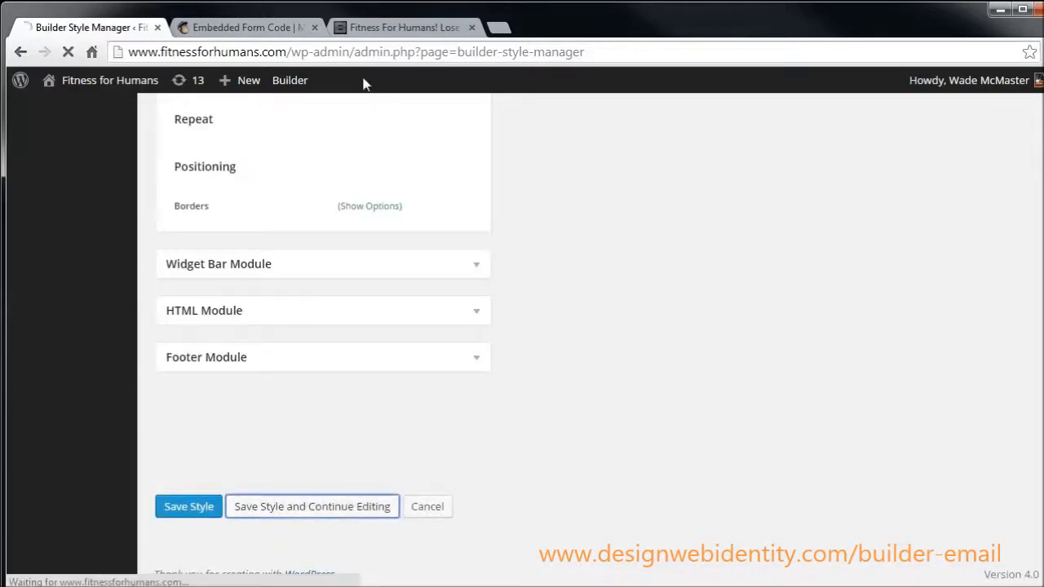
Reload the live Fitness for Humans homepage and check the saved background, navigation bar and fonts.
click(380, 27)
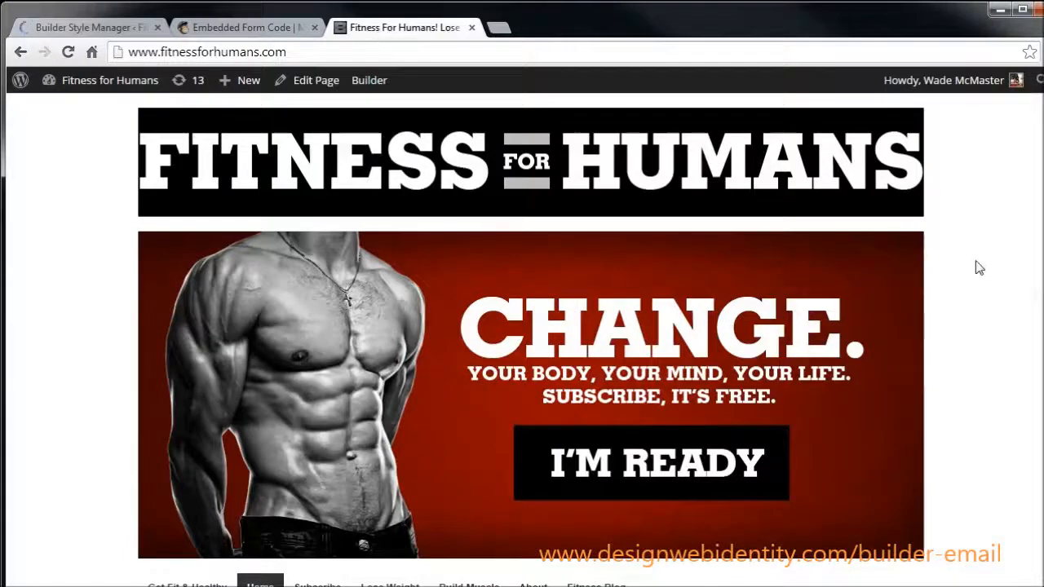
click(68, 52)
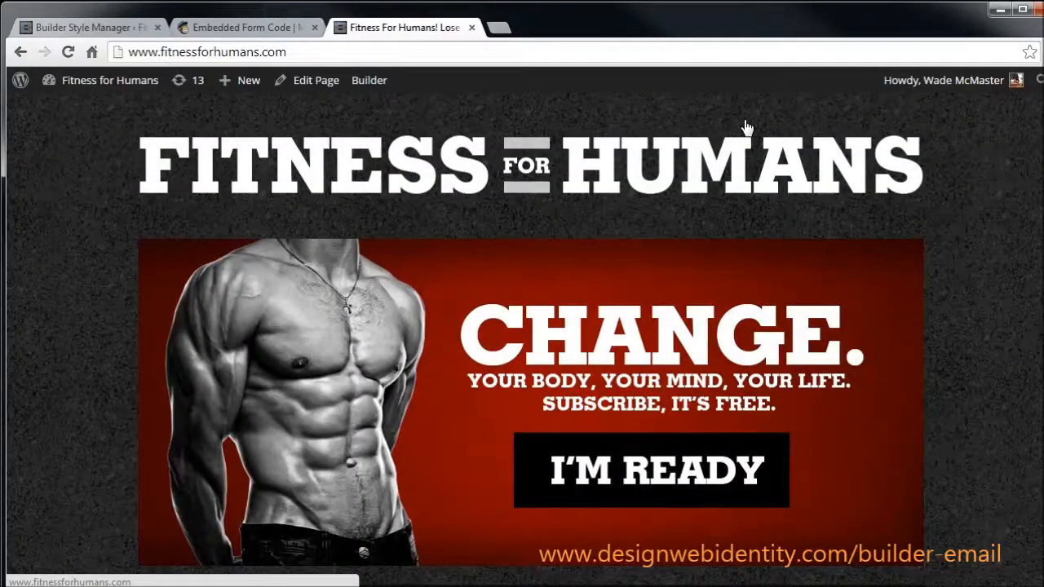
scroll(525, 336, down, 6)
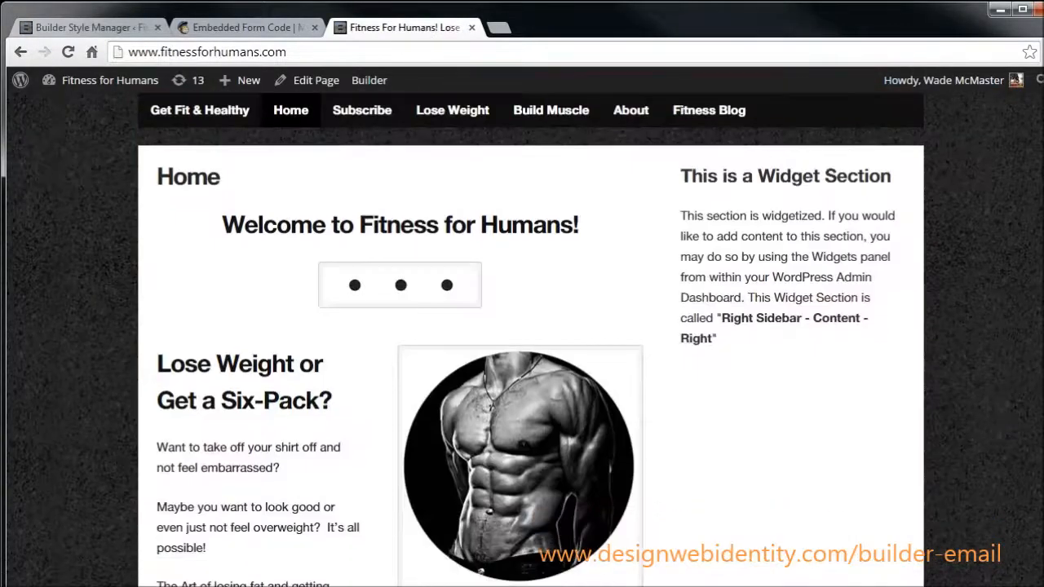
scroll(516, 86, up, 5)
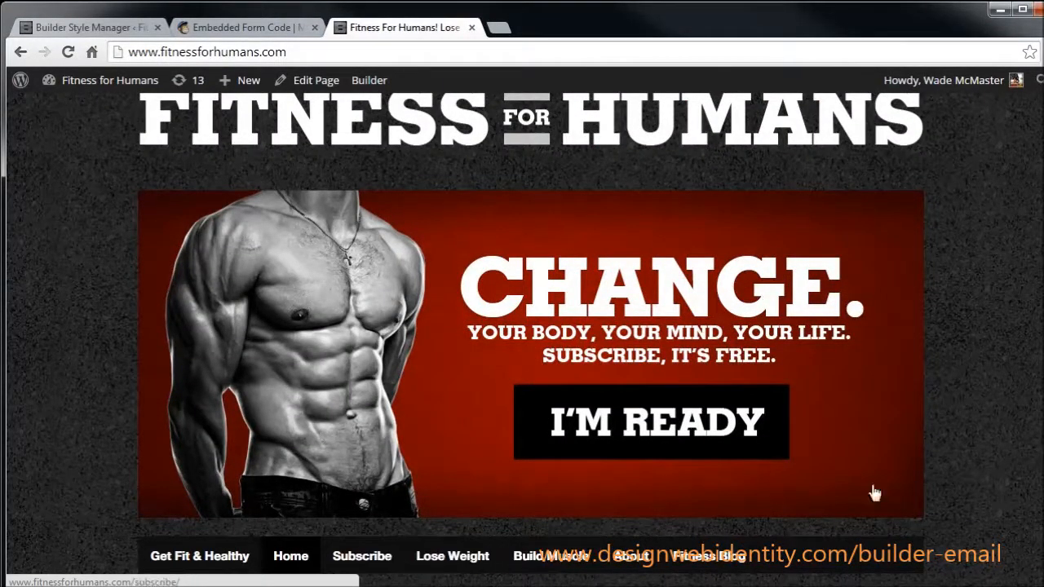
scroll(874, 492, down, 10)
scroll(720, 434, up, 10)
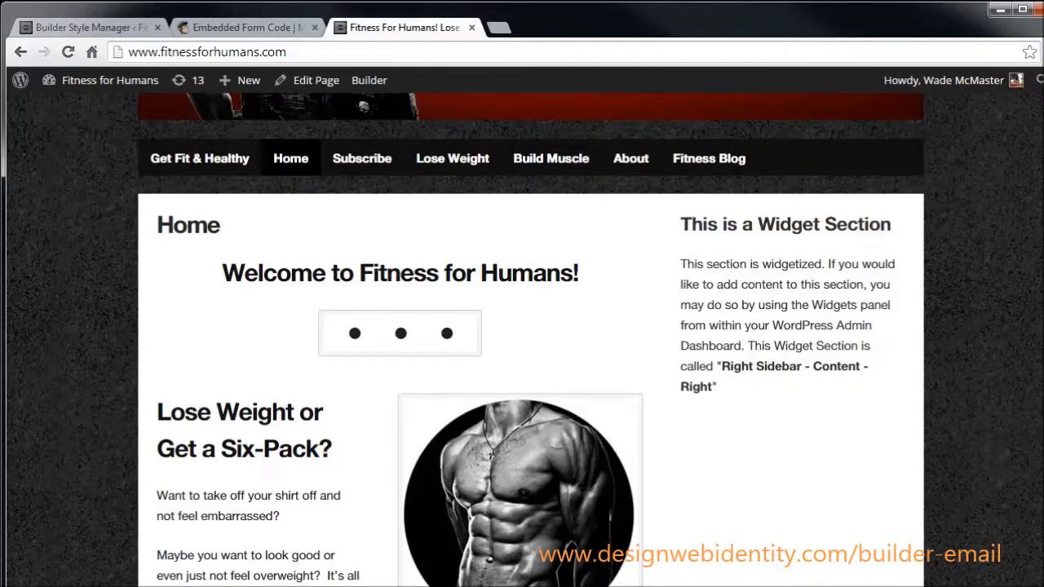
Narrow the browser window to about phone width to check the homepage's mobile layout, and widen it again.
drag(1041, 213, 314, 248)
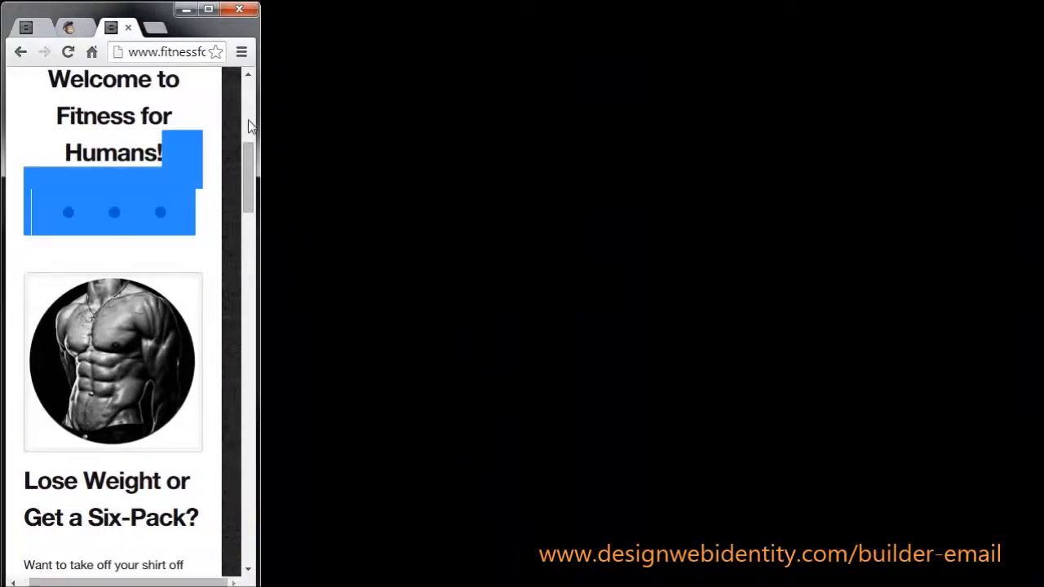
drag(249, 162, 239, 92)
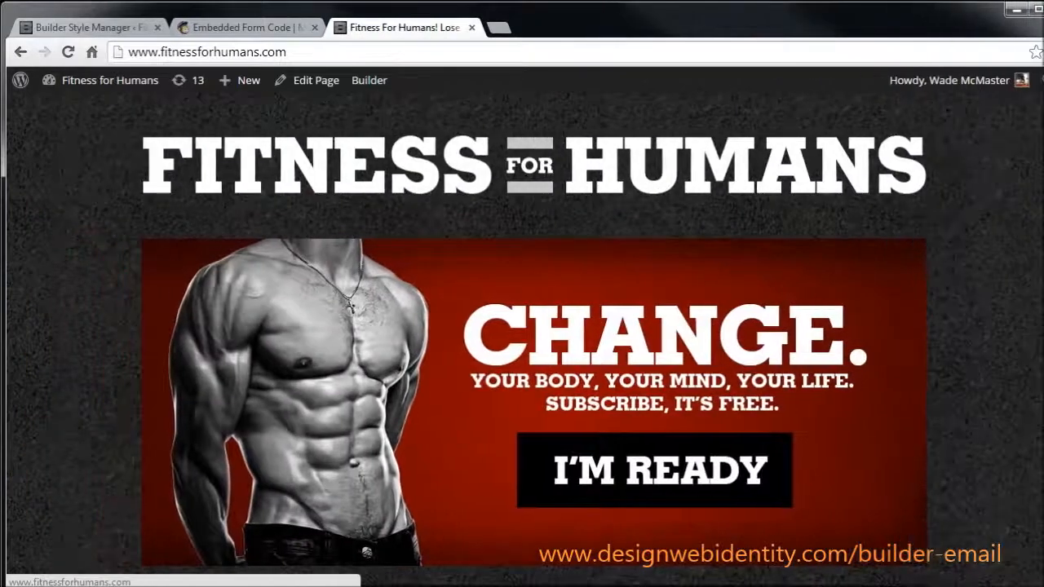
drag(1043, 170, 1036, 169)
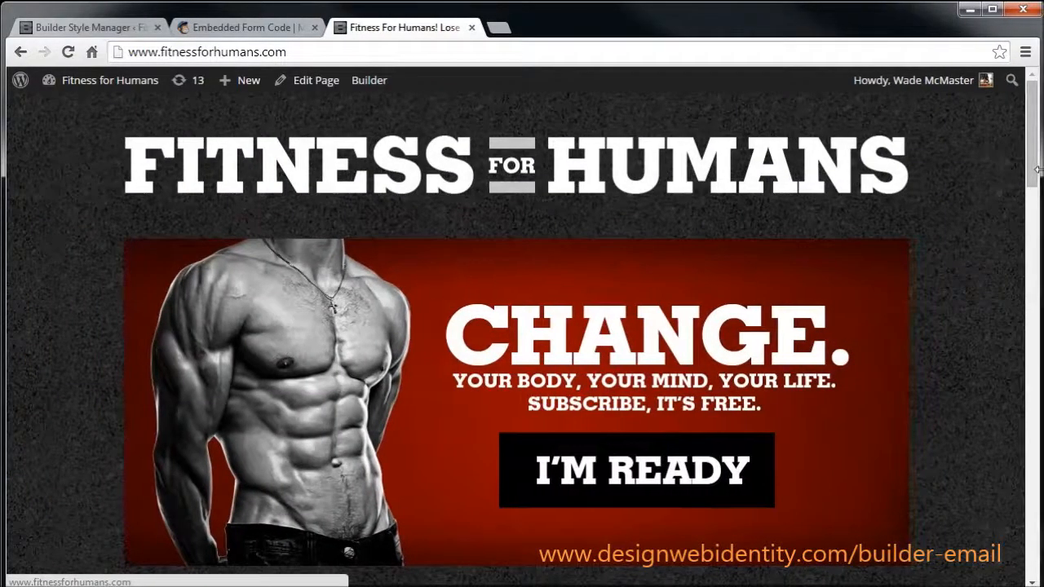
Examine the frames around the dots and circular photos in the homepage content.
drag(1032, 132, 1041, 249)
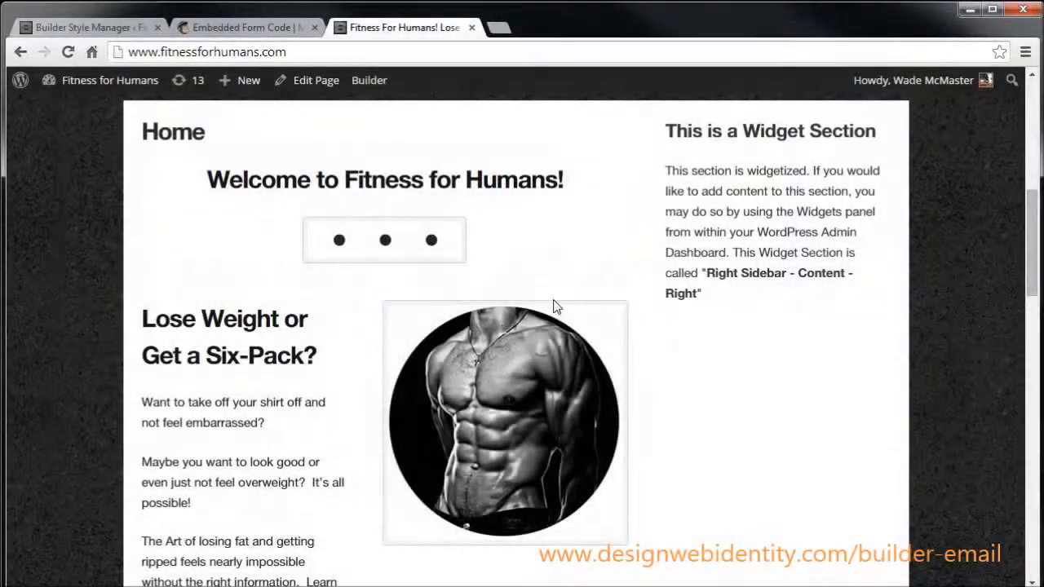
scroll(492, 429, down, 3)
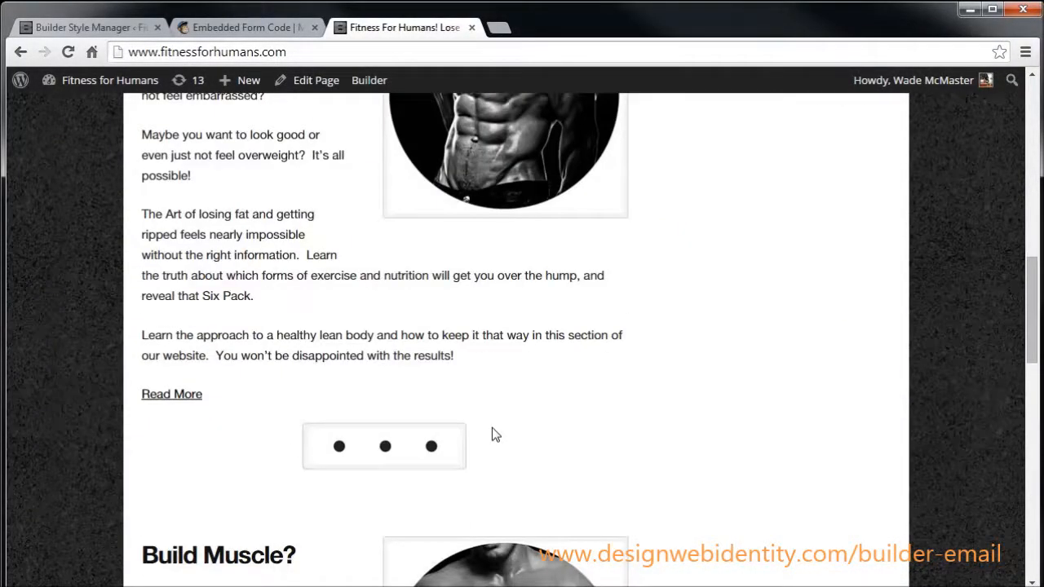
scroll(492, 427, up, 5)
scroll(455, 419, down, 2)
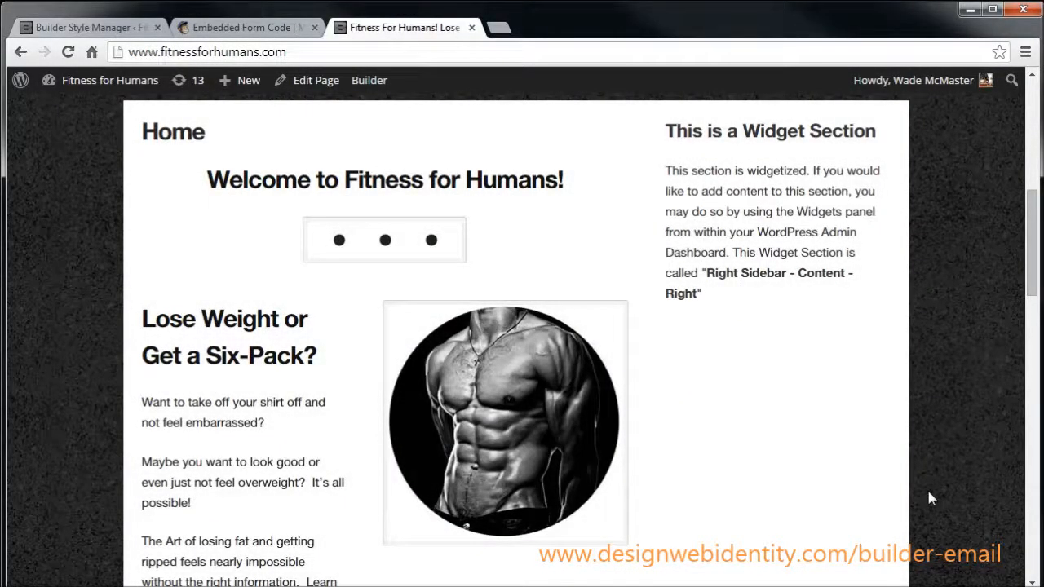
In the style's Custom CSS, add a .hentry img { rule with background: #fff; and border: 0px solid #fff;.
click(103, 33)
scroll(519, 428, down, 11)
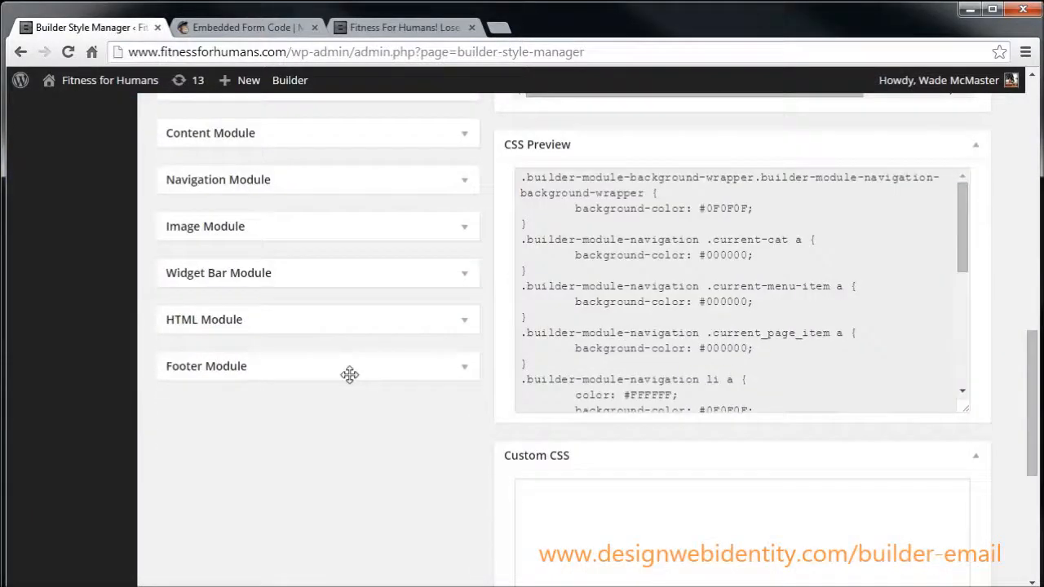
scroll(349, 374, down, 2)
click(563, 330)
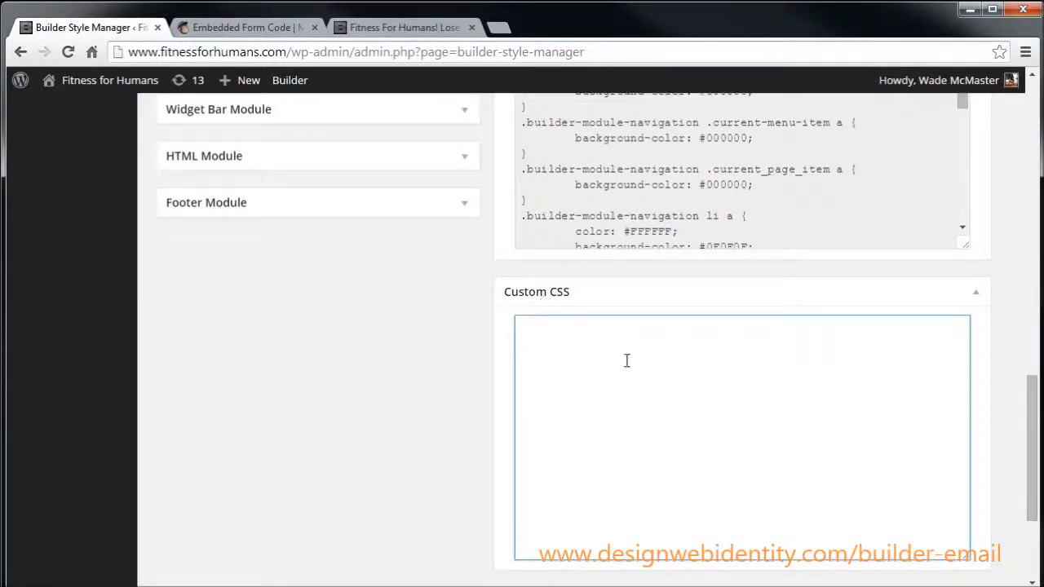
text(.hentry img { background: #fff; border: 0px solid #fff;)
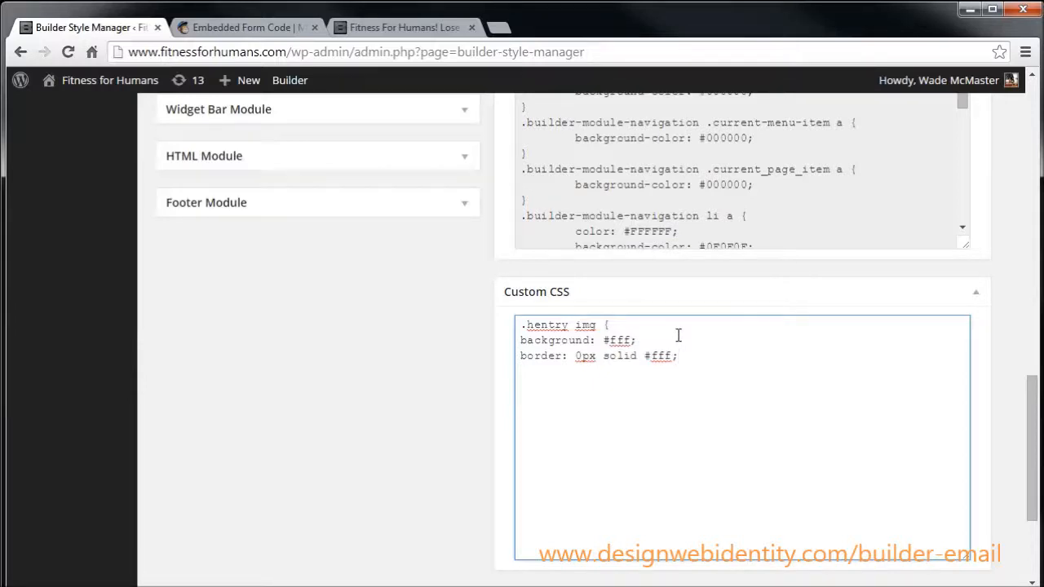
Check the dots and circular photo in the style preview with the new image CSS.
scroll(701, 335, down, 1)
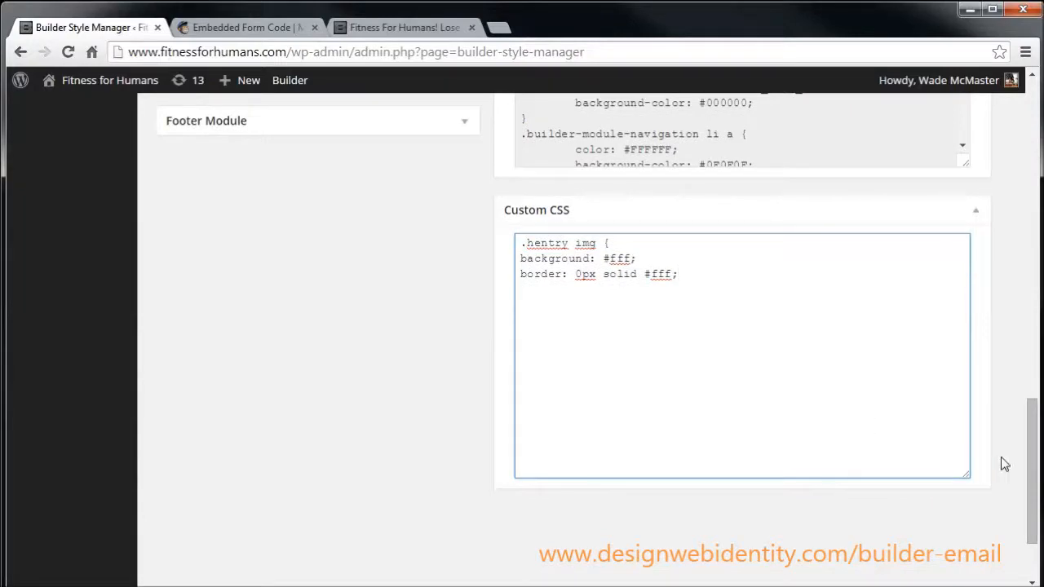
drag(1032, 457, 1032, 289)
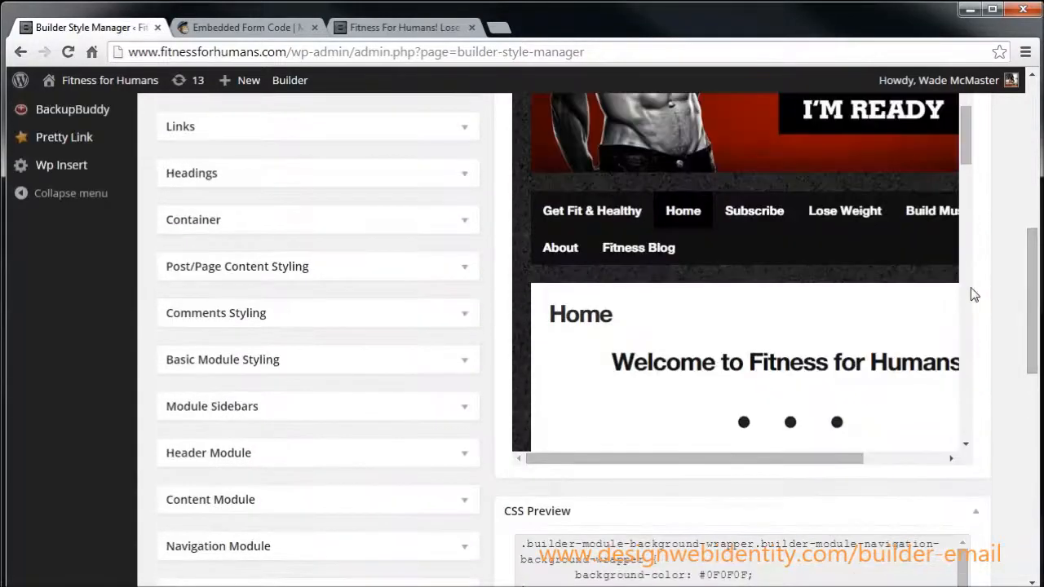
drag(962, 147, 964, 176)
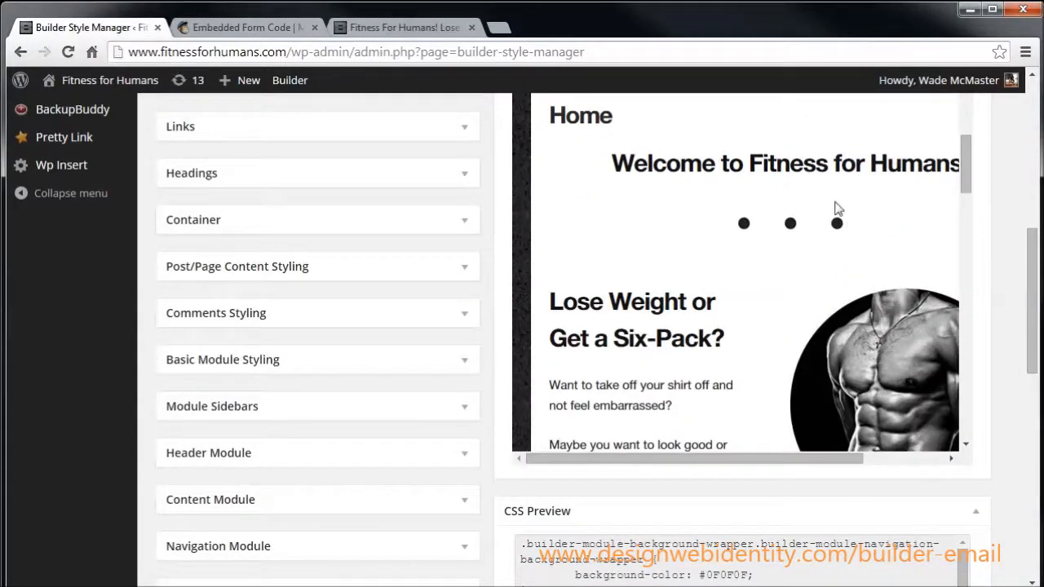
Review the image rule in the Custom CSS and save the style.
drag(1032, 302, 1032, 447)
click(644, 379)
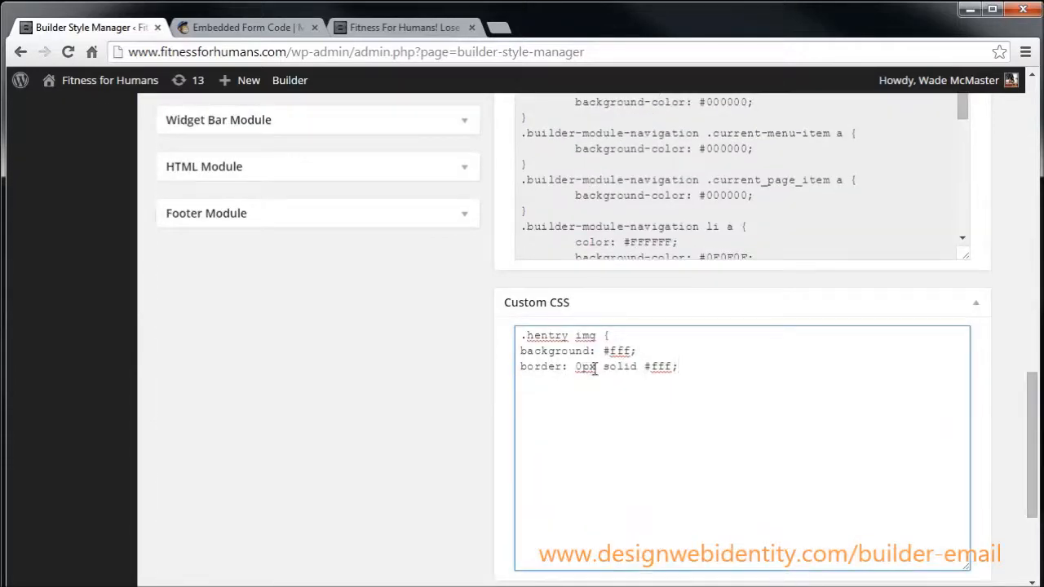
drag(1032, 457, 1029, 529)
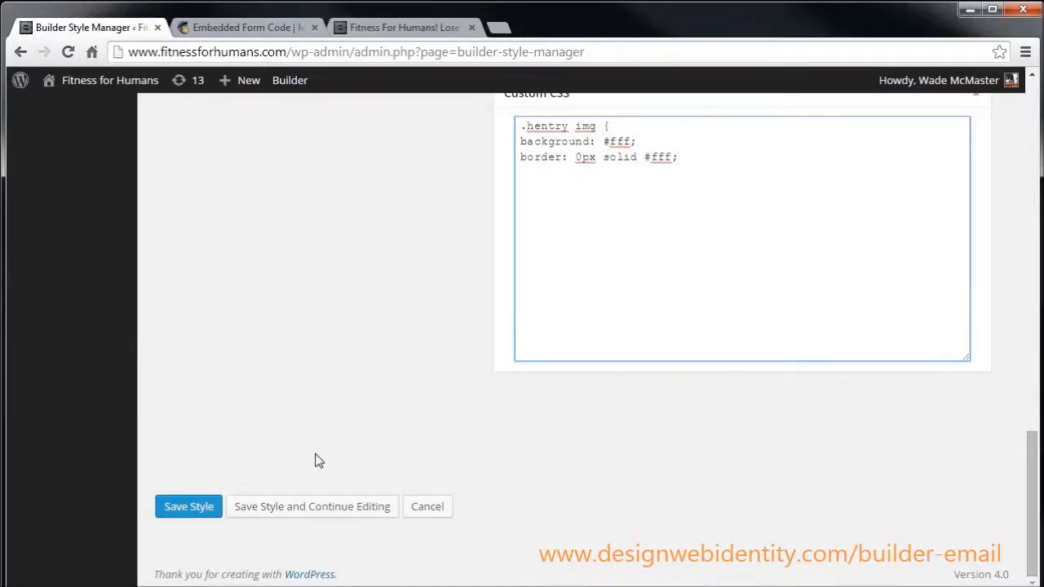
click(199, 511)
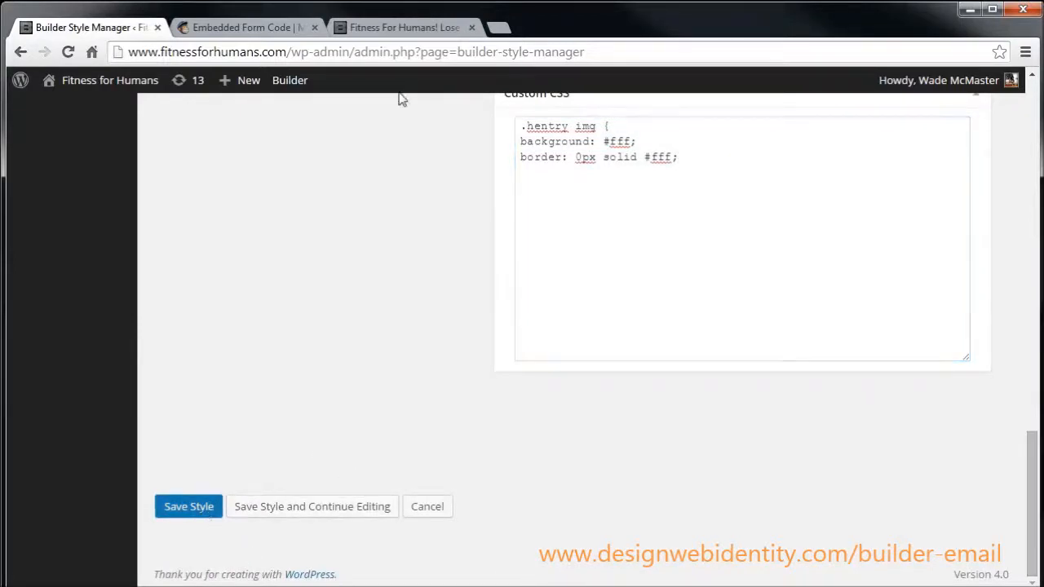
Reload the live homepage and check its images, header, page end and sidebar with the saved style.
click(411, 33)
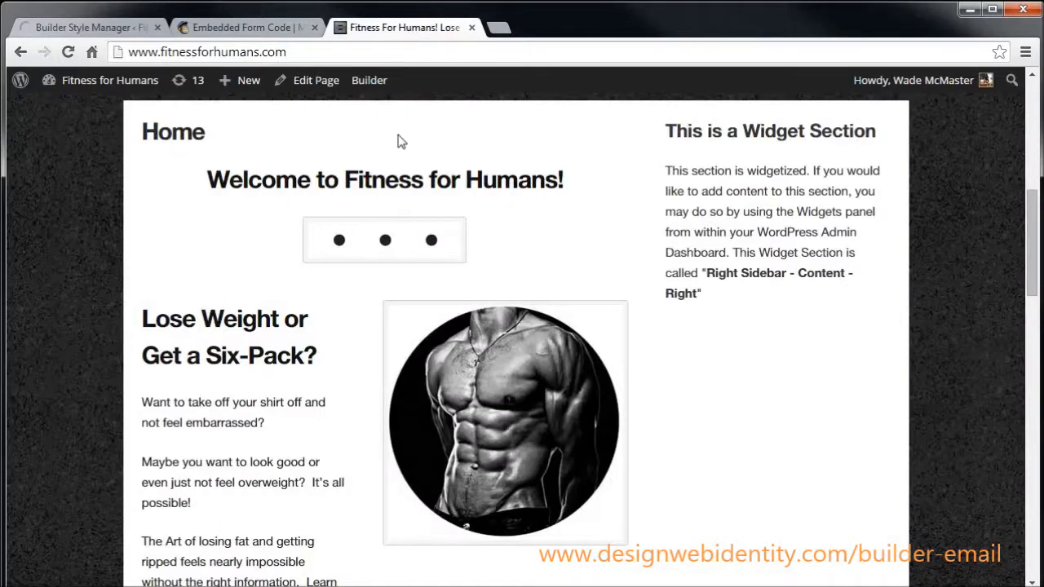
key(F5)
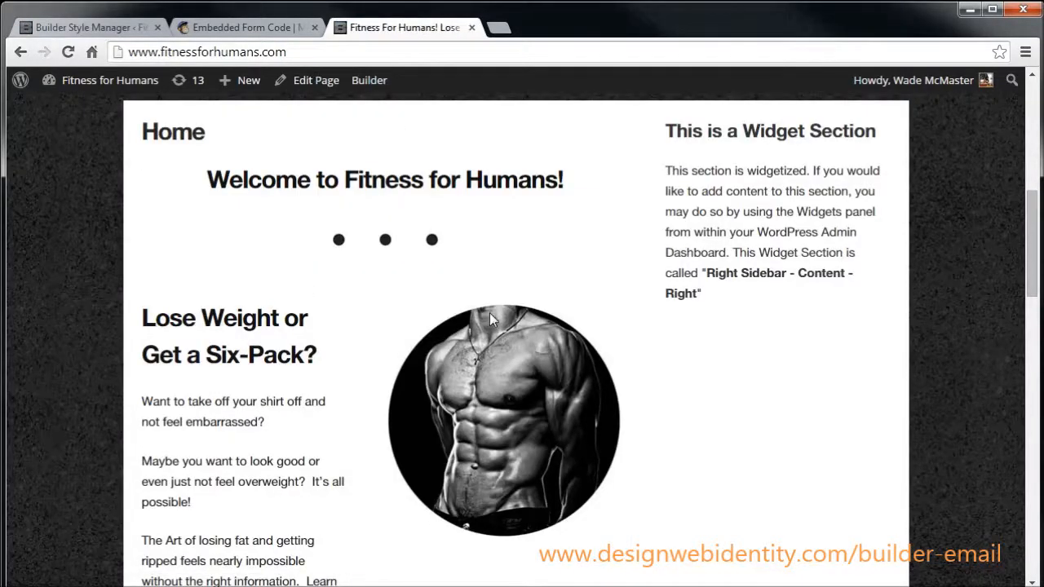
scroll(578, 444, up, 7)
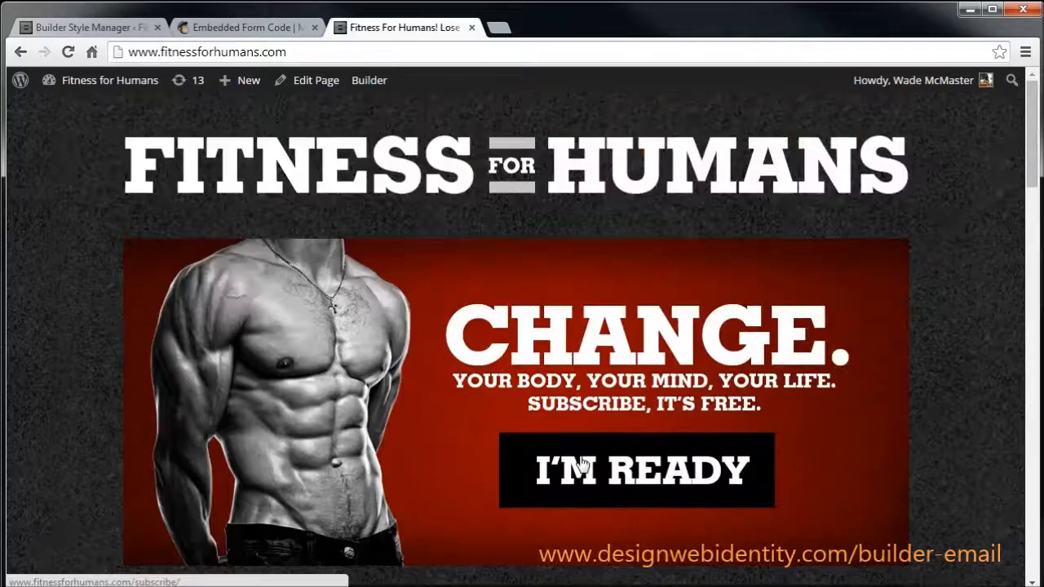
scroll(581, 461, down, 2)
scroll(577, 462, down, 15)
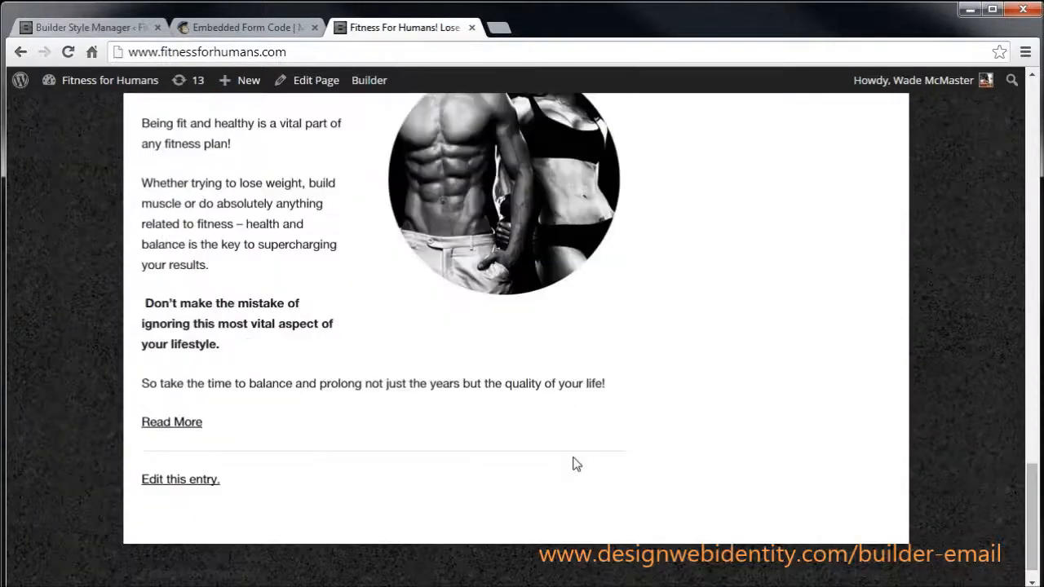
scroll(571, 461, up, 18)
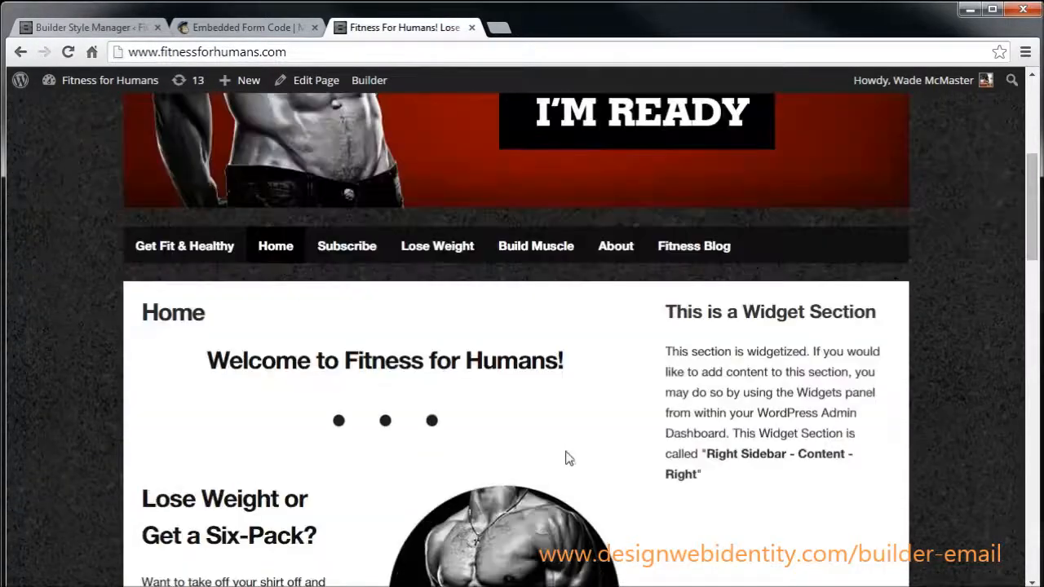
scroll(492, 432, down, 5)
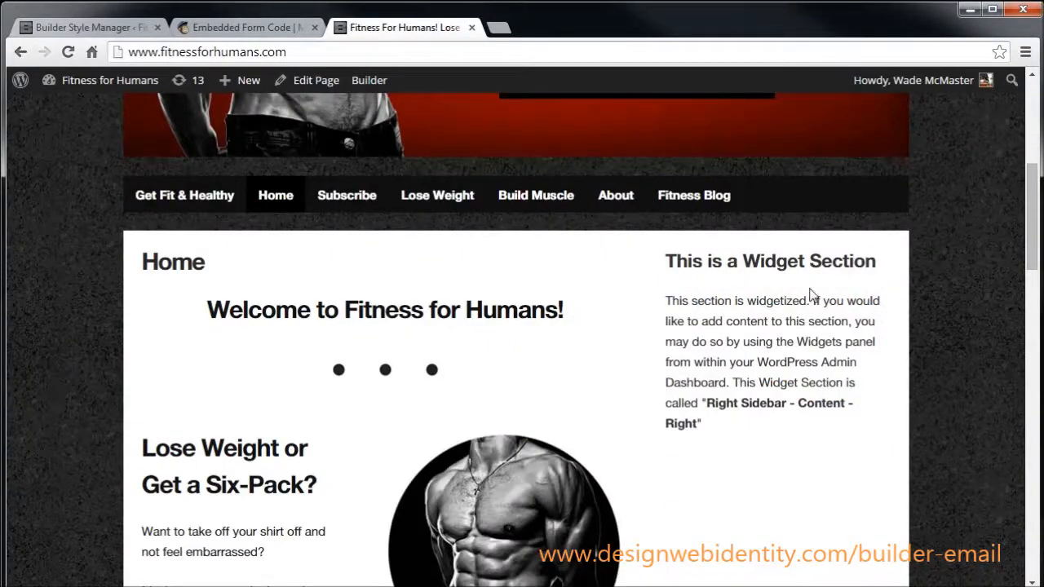
Review the live homepage's header, Subscribe banner, navigation and sidebar before changing its layout.
scroll(716, 419, down, 5)
scroll(718, 504, up, 5)
scroll(730, 510, up, 3)
scroll(873, 349, up, 2)
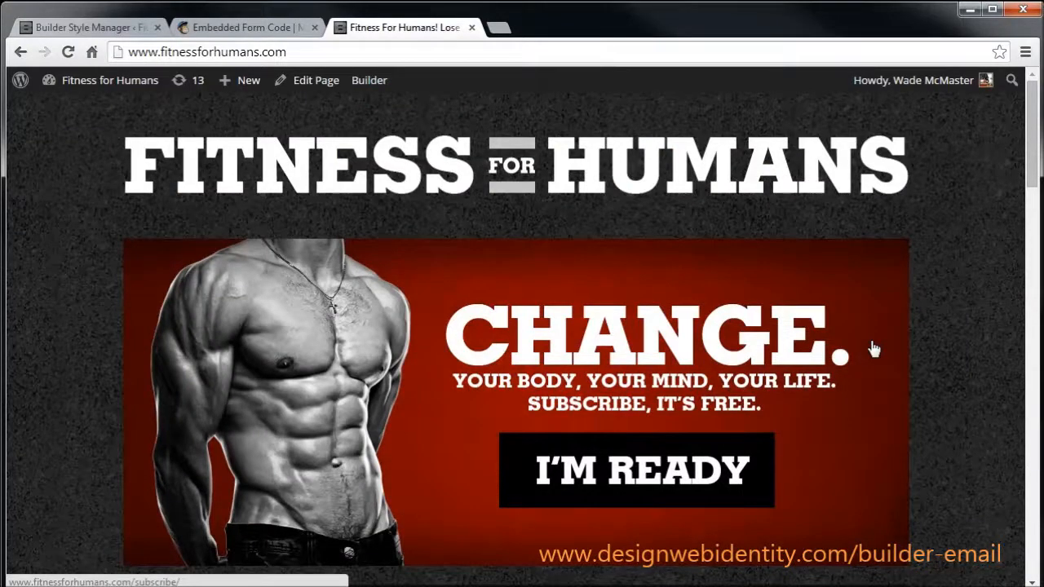
scroll(529, 222, down, 2)
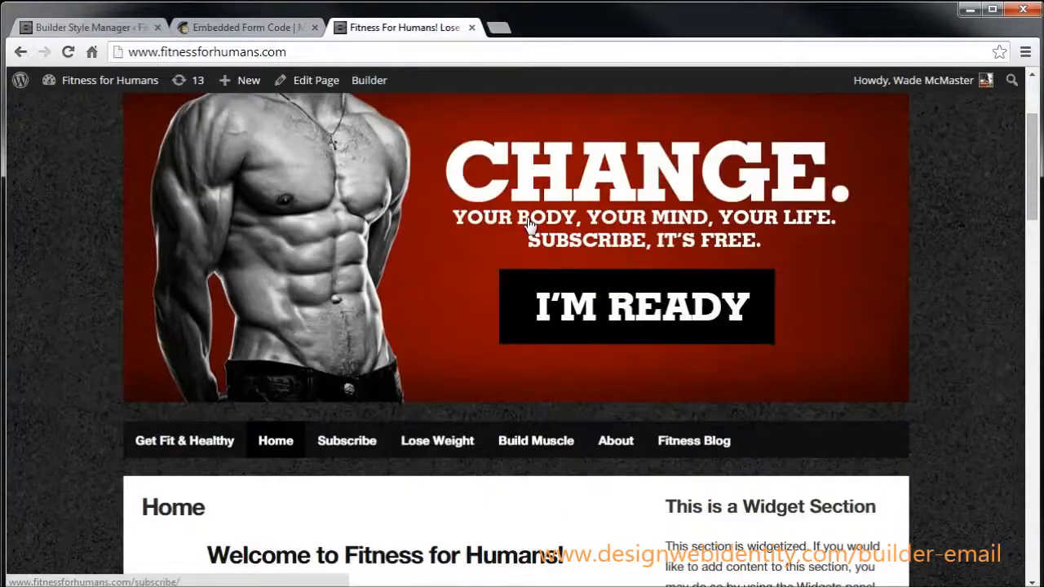
scroll(513, 252, up, 1)
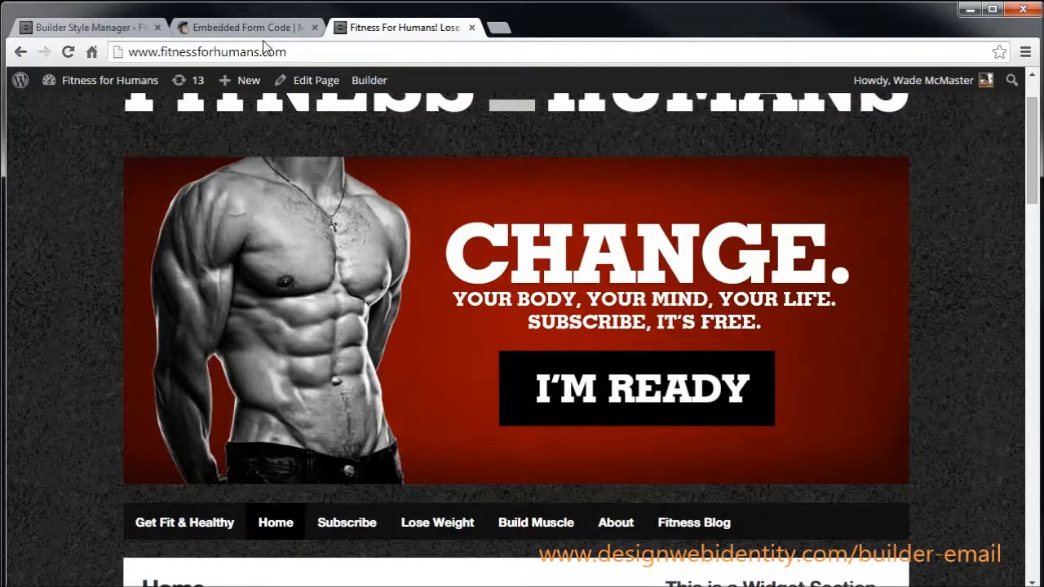
In the Builder layouts, duplicate the Right Sidebar layout under the name MainPage.
click(96, 28)
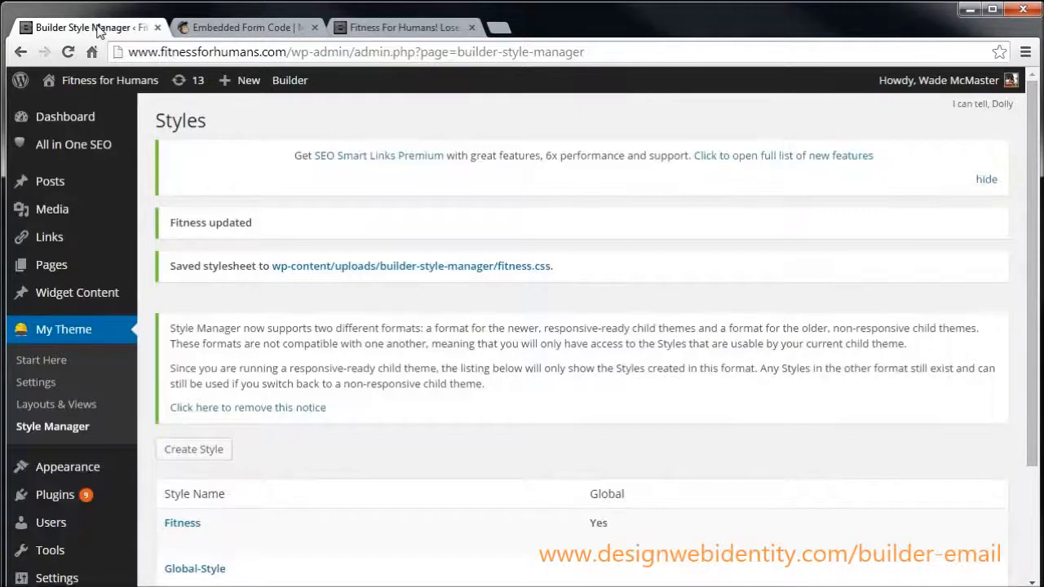
click(33, 405)
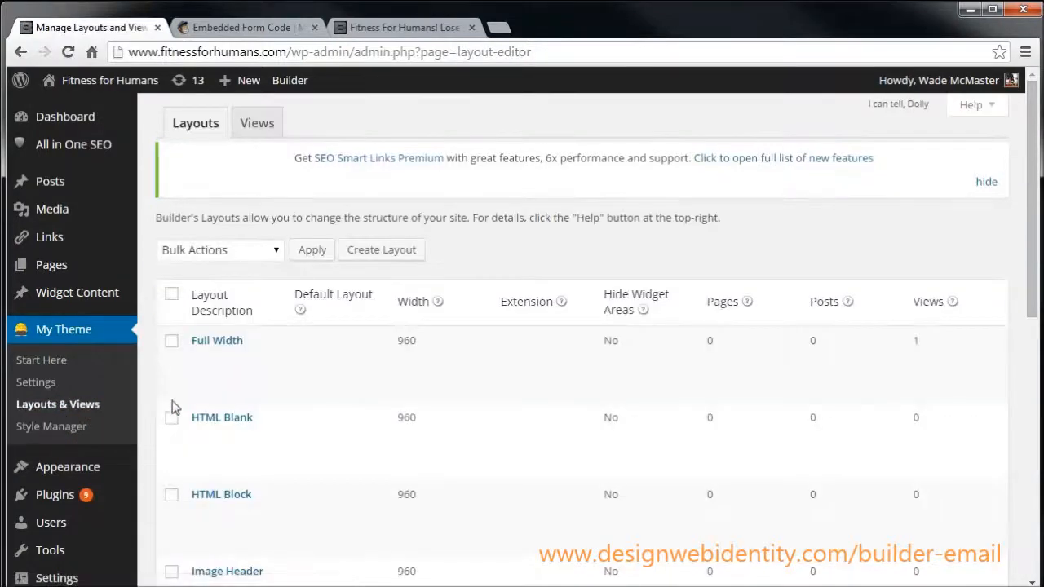
scroll(328, 383, down, 6)
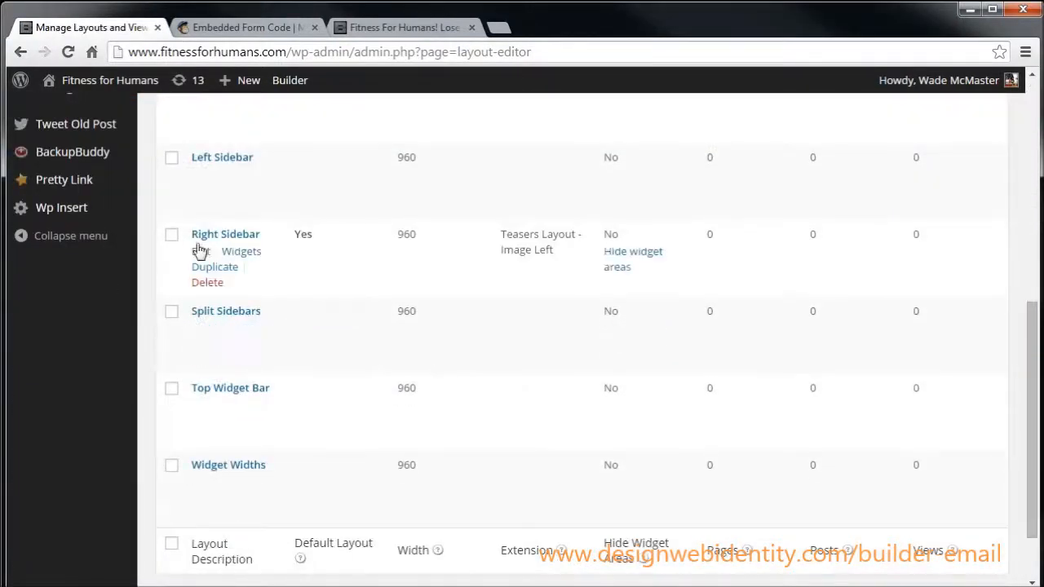
click(224, 269)
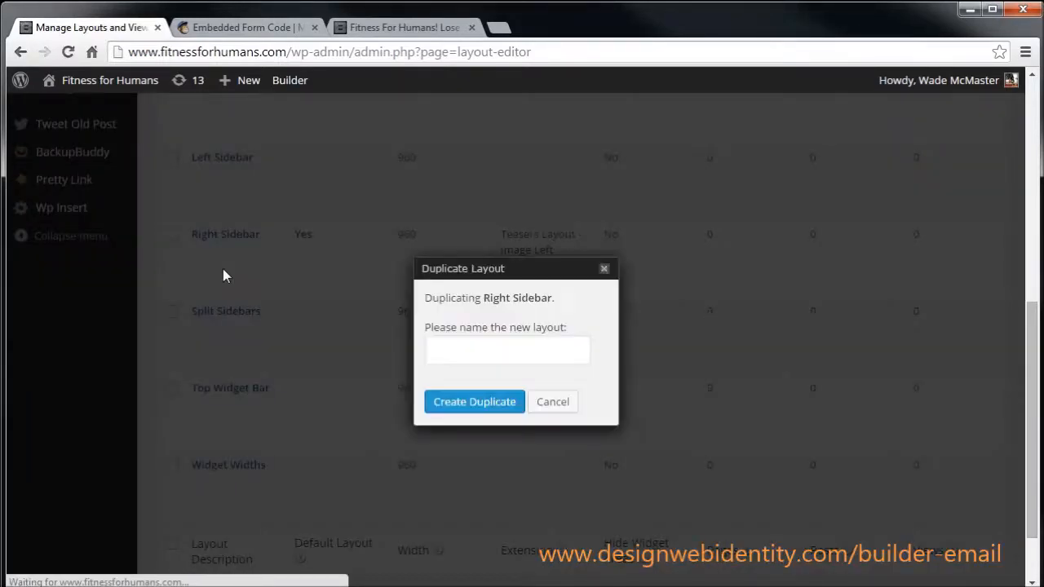
click(507, 353)
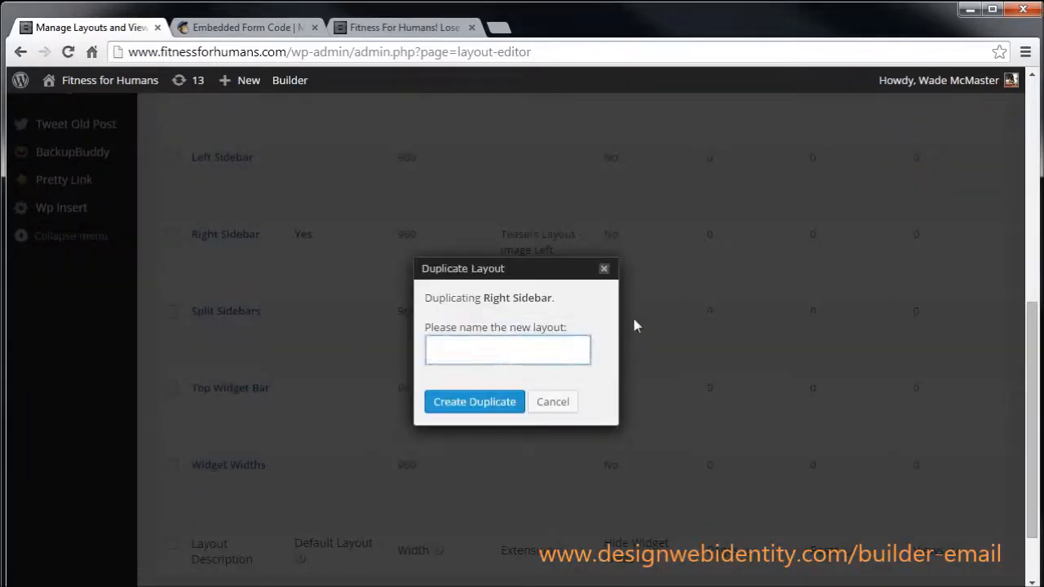
text(MainPage)
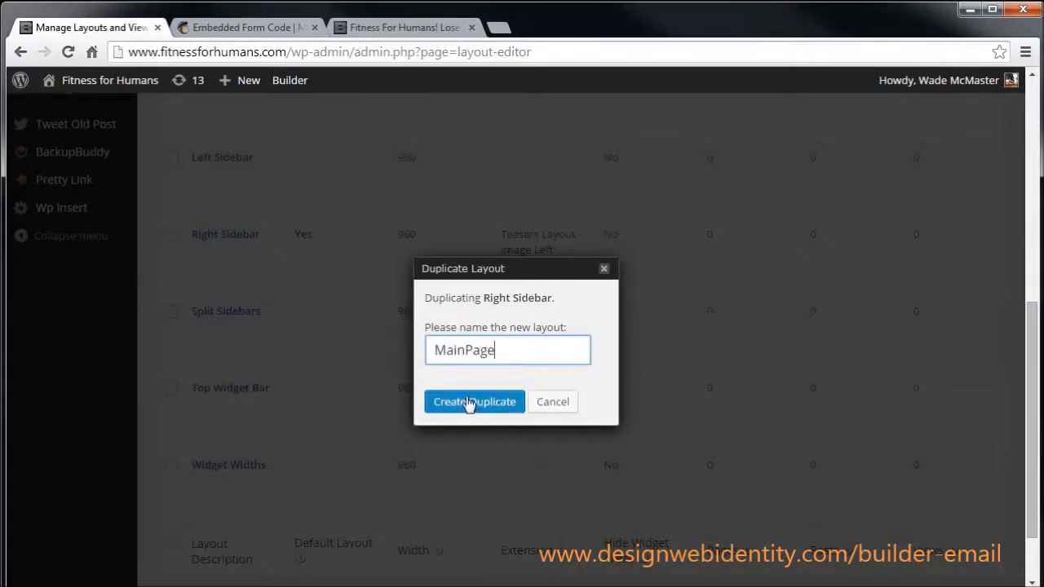
click(468, 402)
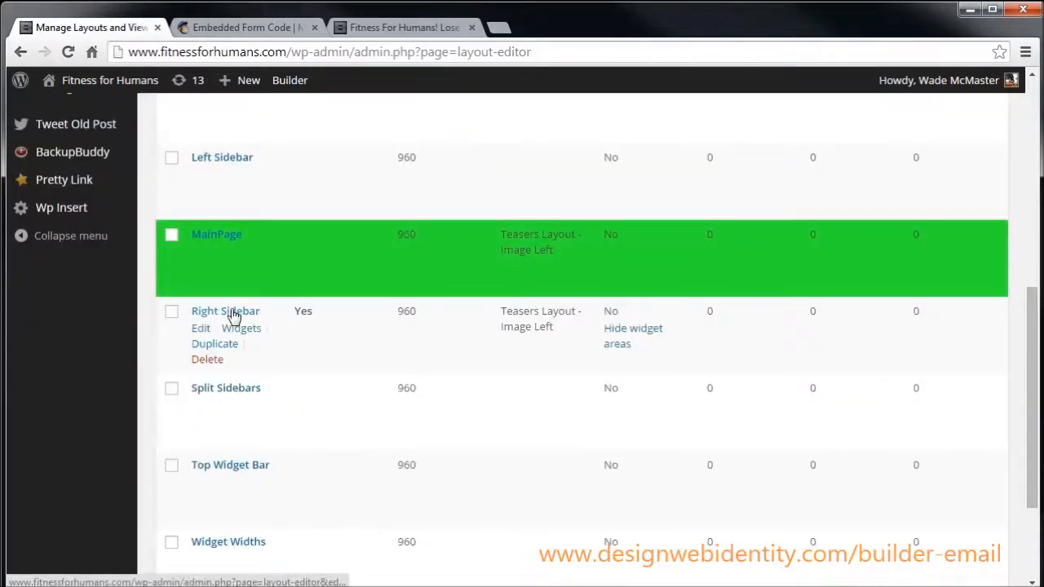
Remove the Subscribe image module from the Right Sidebar layout and save the layout.
click(234, 315)
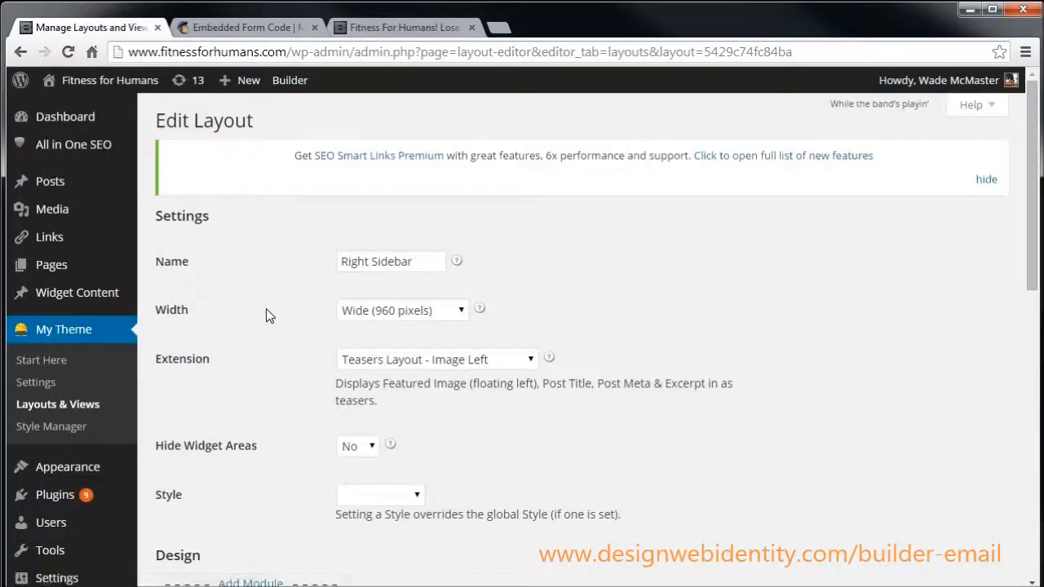
scroll(375, 371, down, 5)
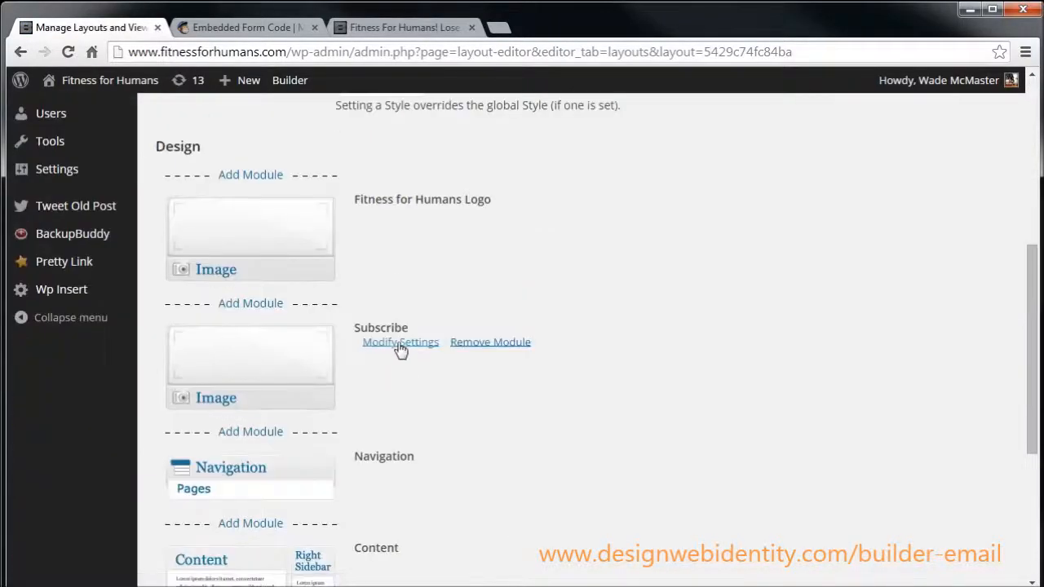
click(484, 346)
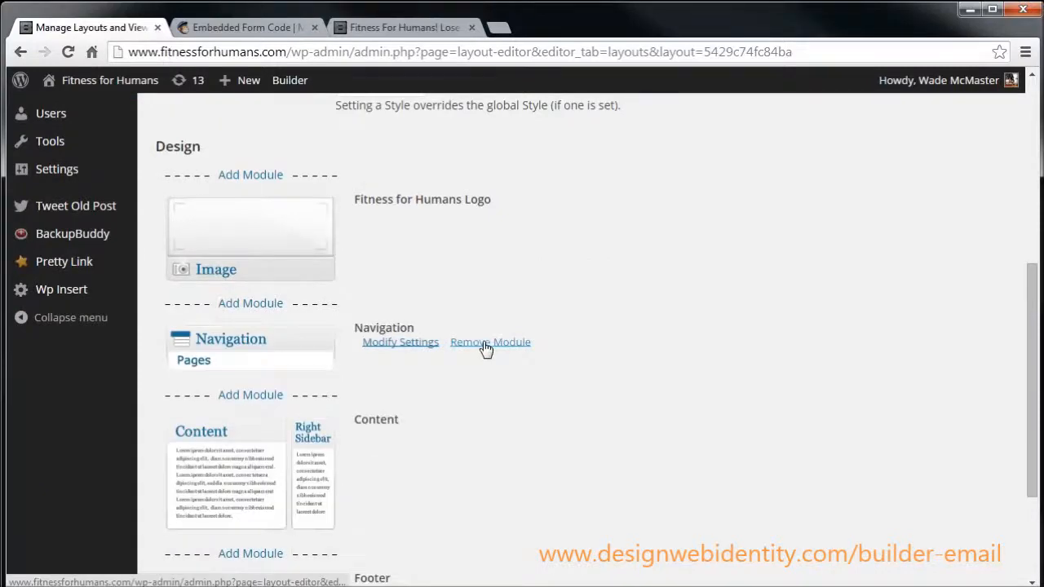
scroll(186, 483, down, 3)
click(226, 509)
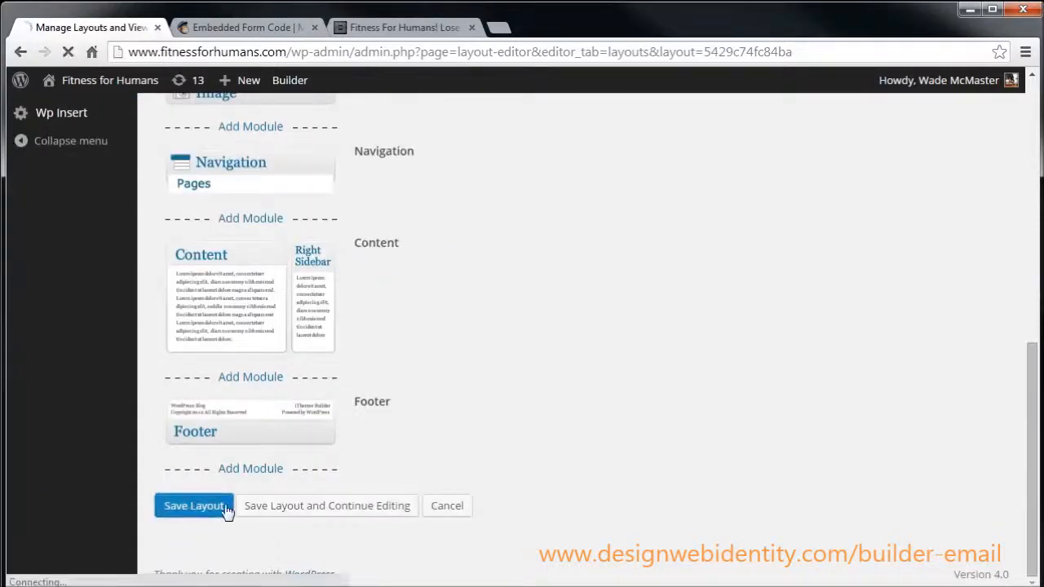
Edit the Home page, assign MainPage as its custom Builder layout, and update the page.
click(376, 30)
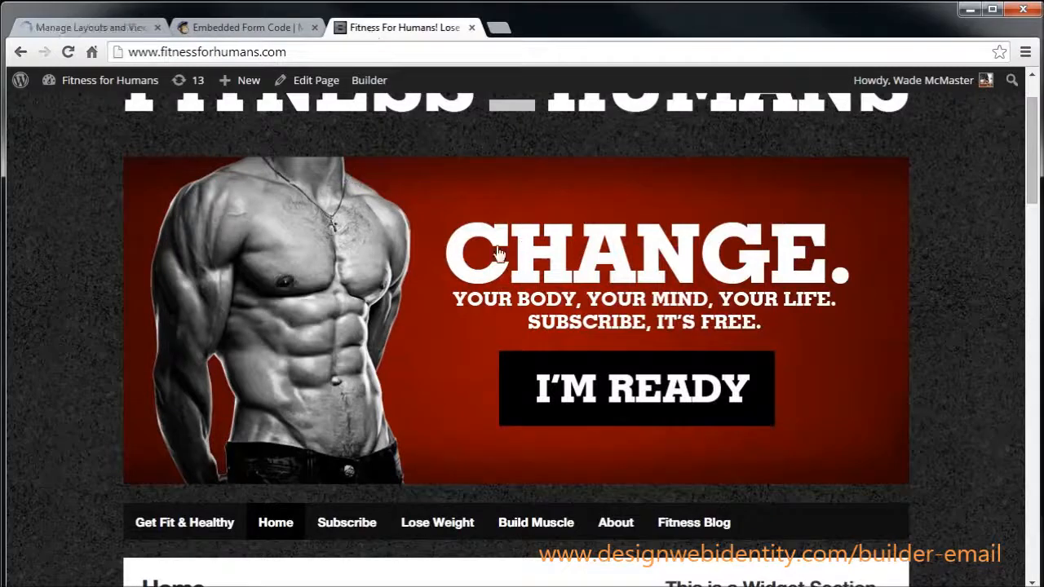
click(318, 88)
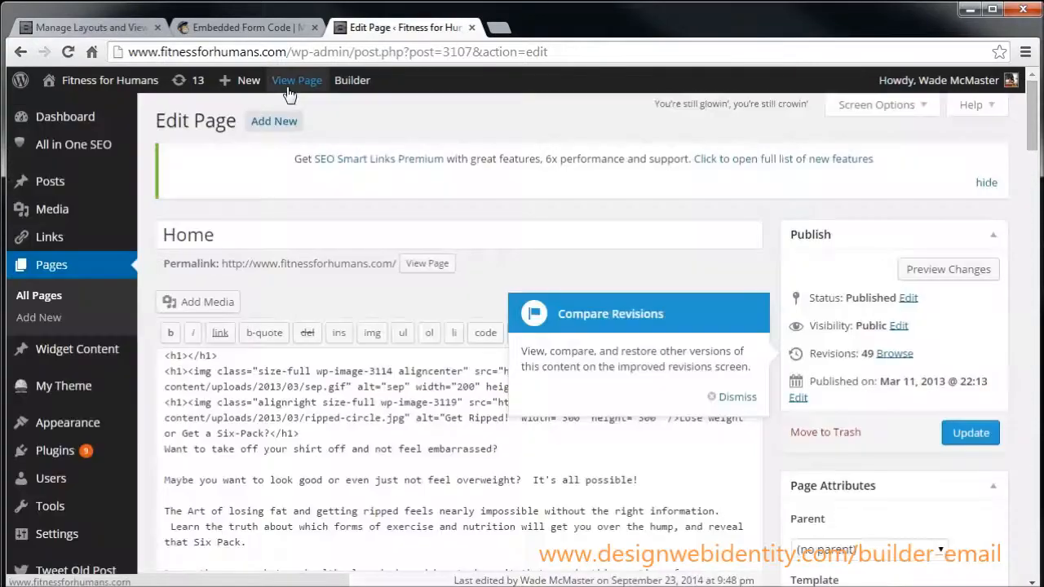
click(741, 398)
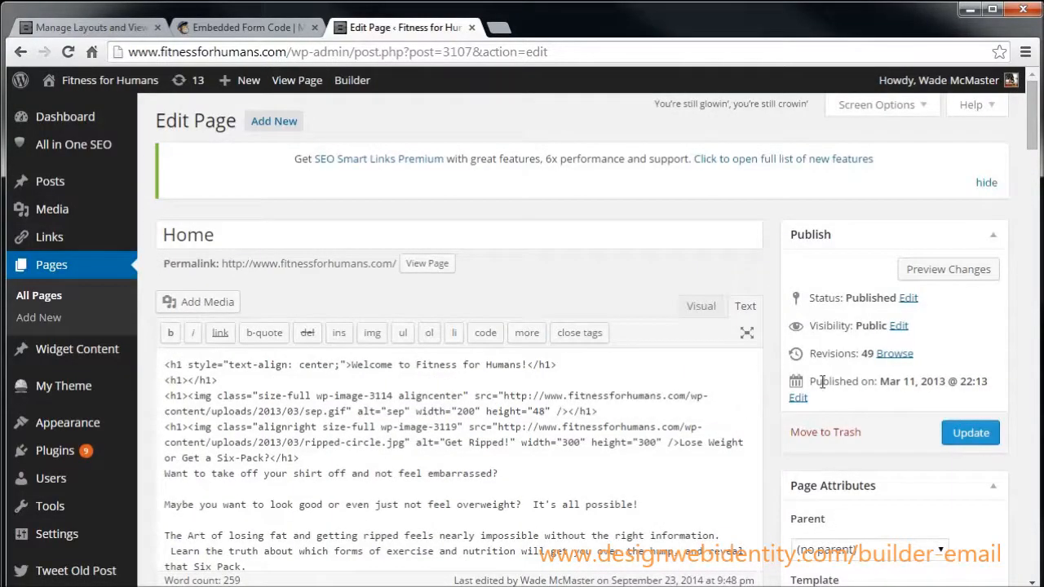
scroll(930, 440, down, 2)
scroll(922, 438, down, 4)
scroll(929, 416, down, 1)
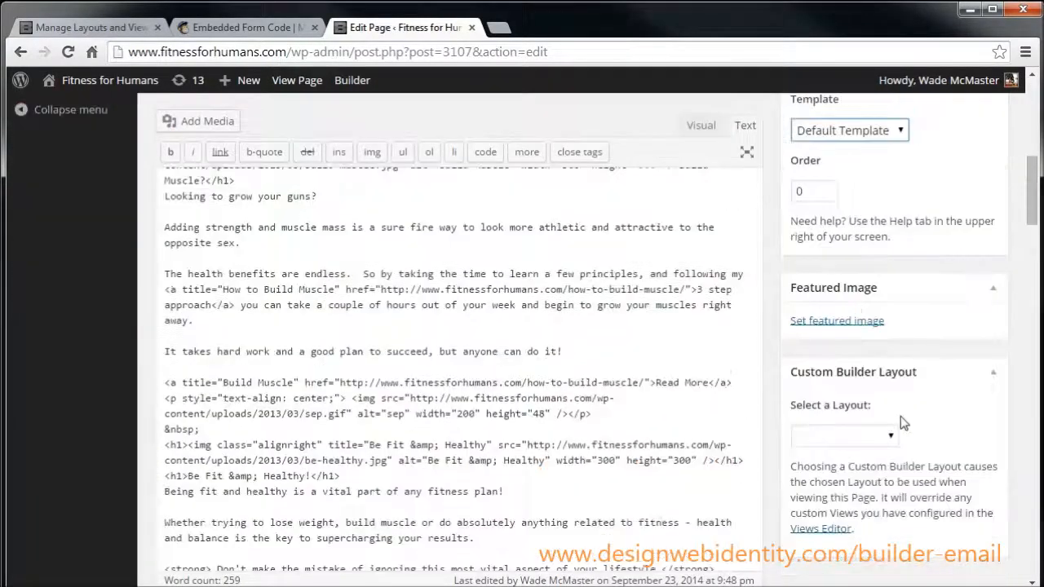
click(890, 437)
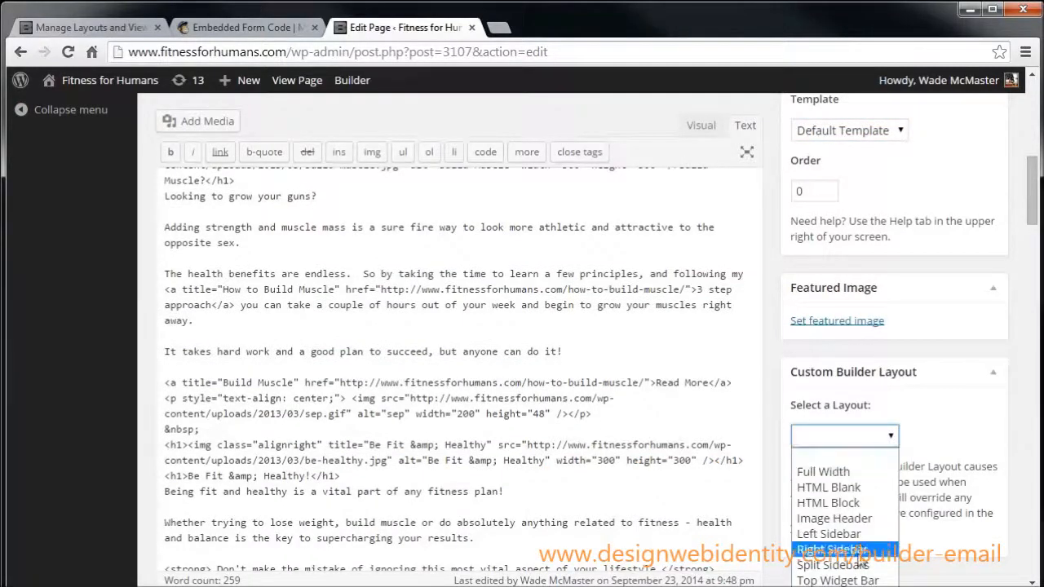
click(852, 586)
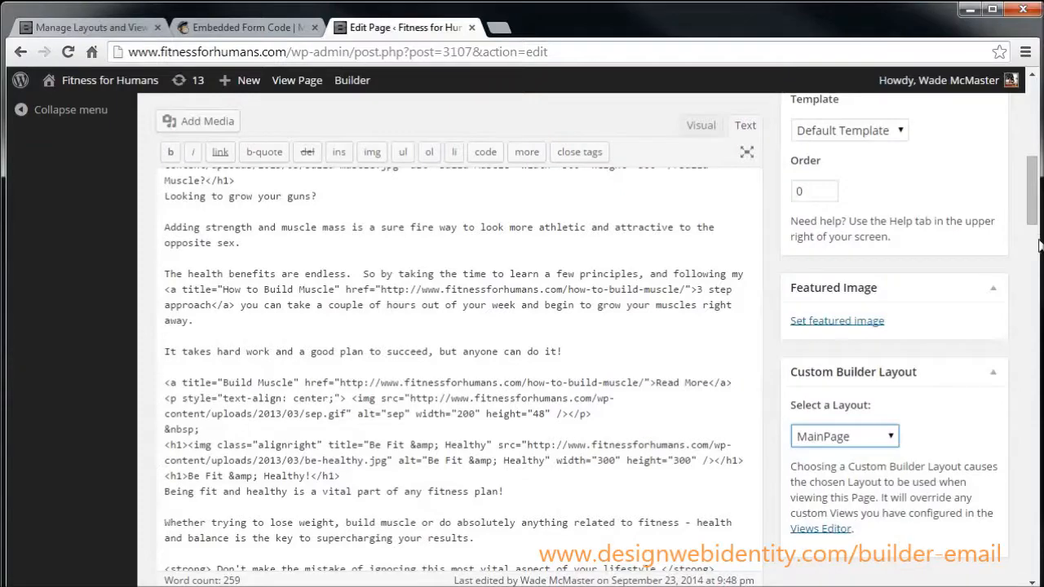
scroll(1019, 241, up, 6)
click(965, 359)
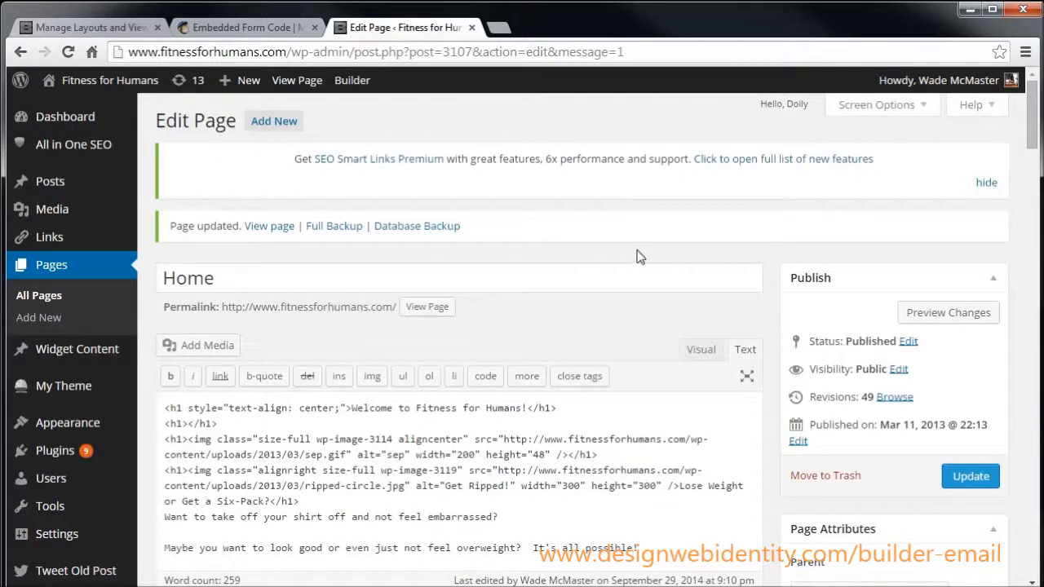
View the live homepage with its new layout, checking the banner, content and sidebar.
click(138, 86)
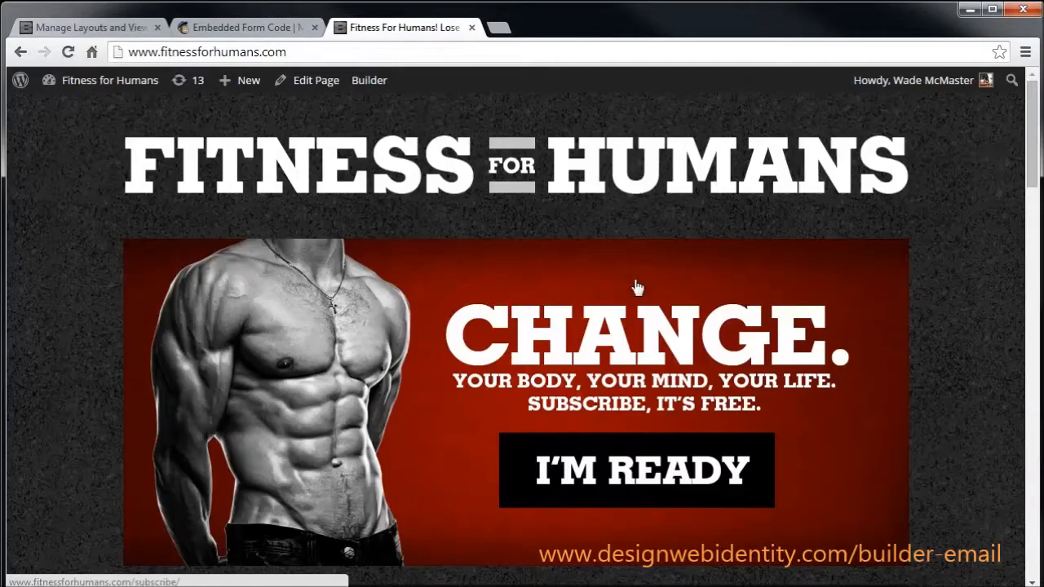
scroll(636, 286, down, 4)
scroll(558, 441, up, 3)
scroll(552, 454, down, 8)
scroll(545, 435, up, 8)
scroll(544, 437, down, 7)
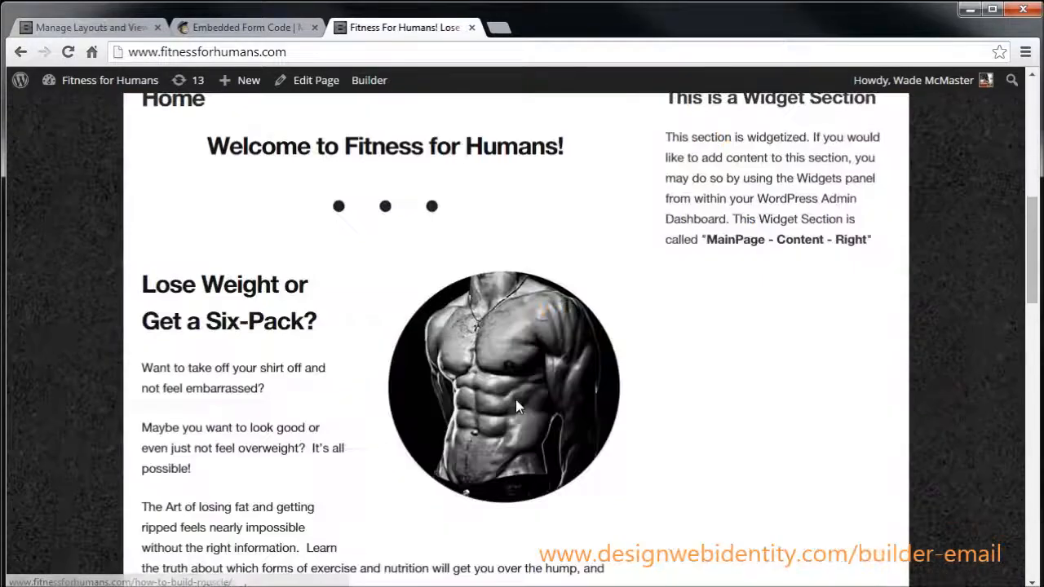
scroll(489, 392, down, 3)
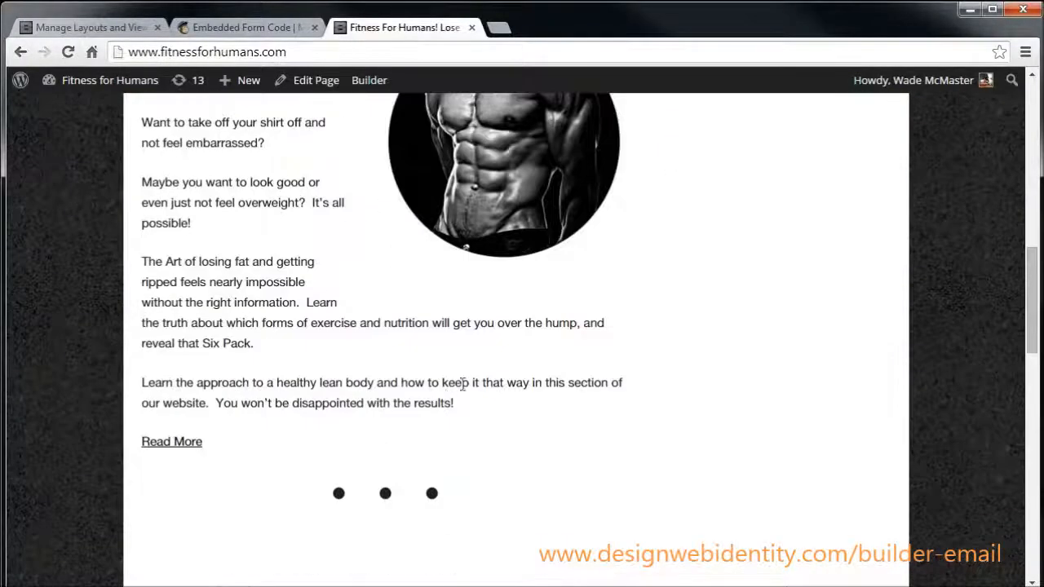
Follow the homepage's Lose Weight Read More link and check that page's header, content and sidebar.
click(174, 446)
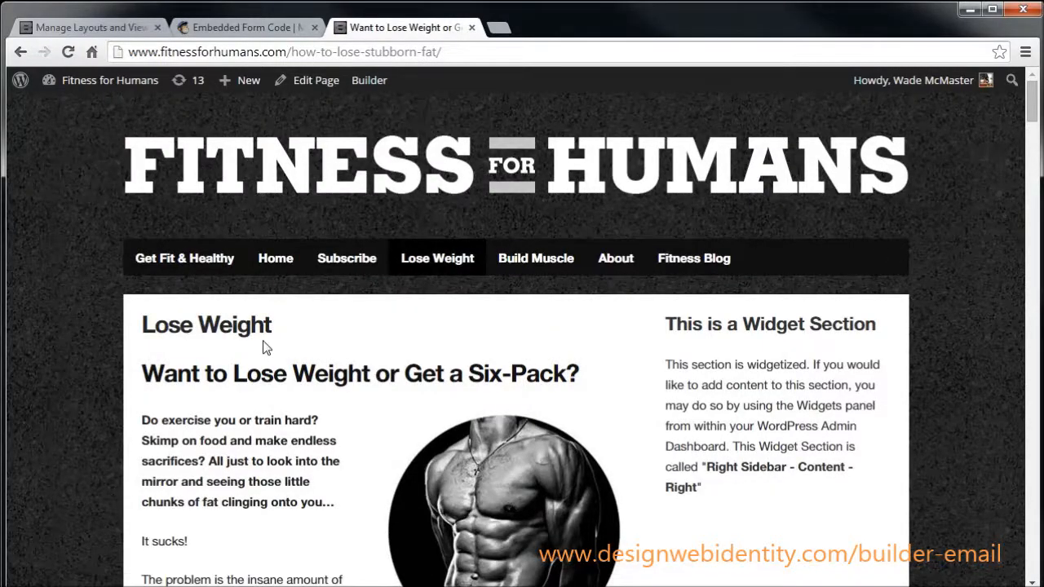
scroll(265, 349, down, 10)
scroll(268, 350, up, 10)
scroll(202, 356, down, 1)
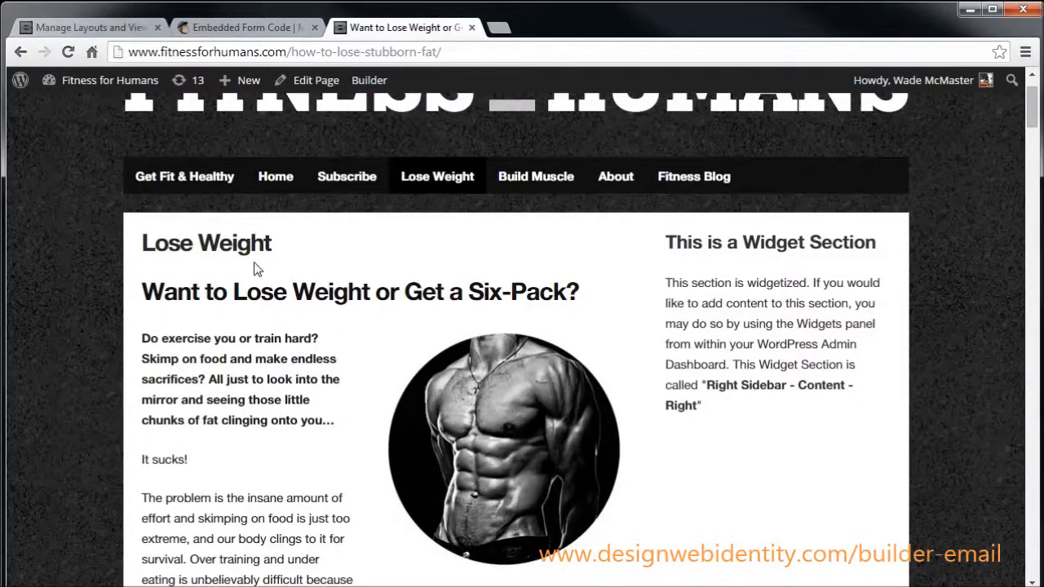
scroll(754, 413, up, 1)
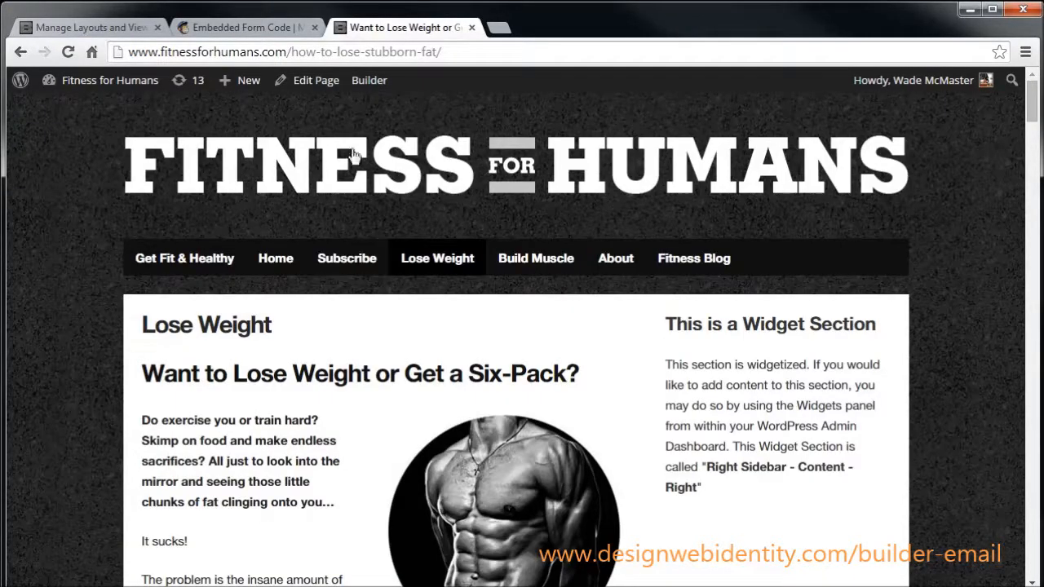
Return to the homepage to compare its banner and sidebar, then reopen the Lose Weight page.
click(349, 164)
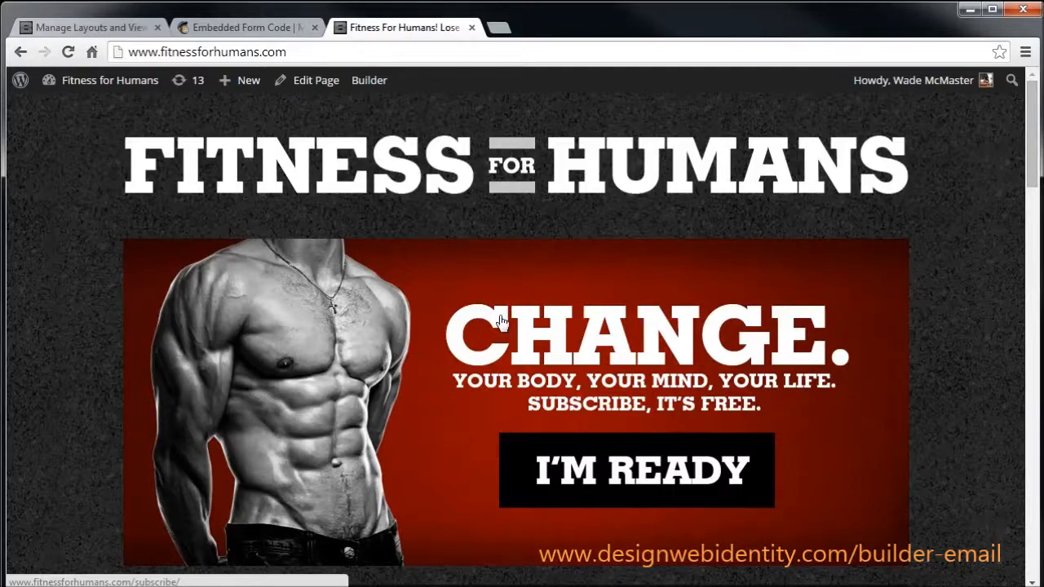
scroll(501, 321, down, 4)
scroll(502, 323, up, 1)
scroll(502, 324, up, 3)
scroll(561, 415, down, 4)
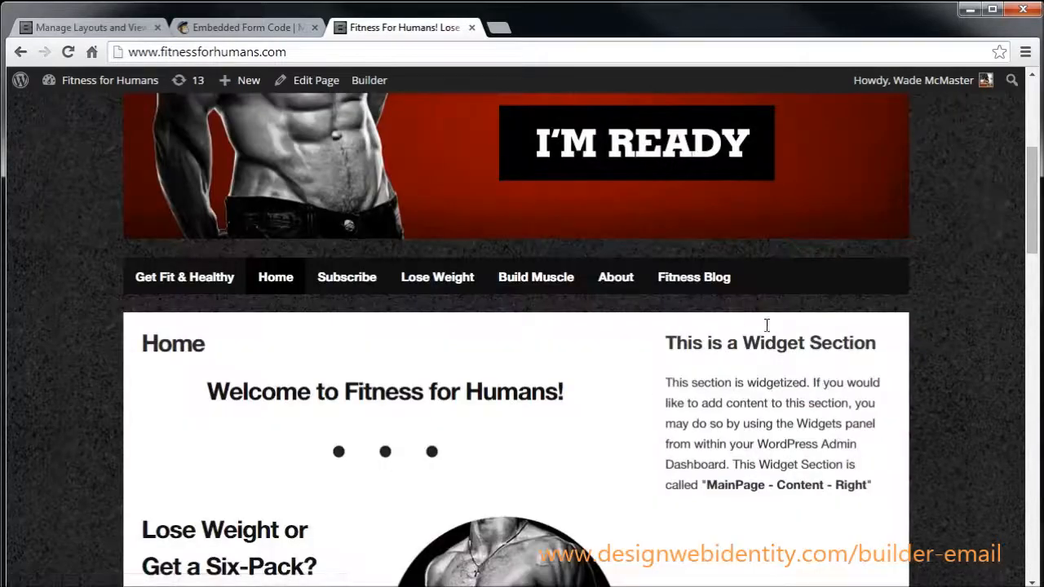
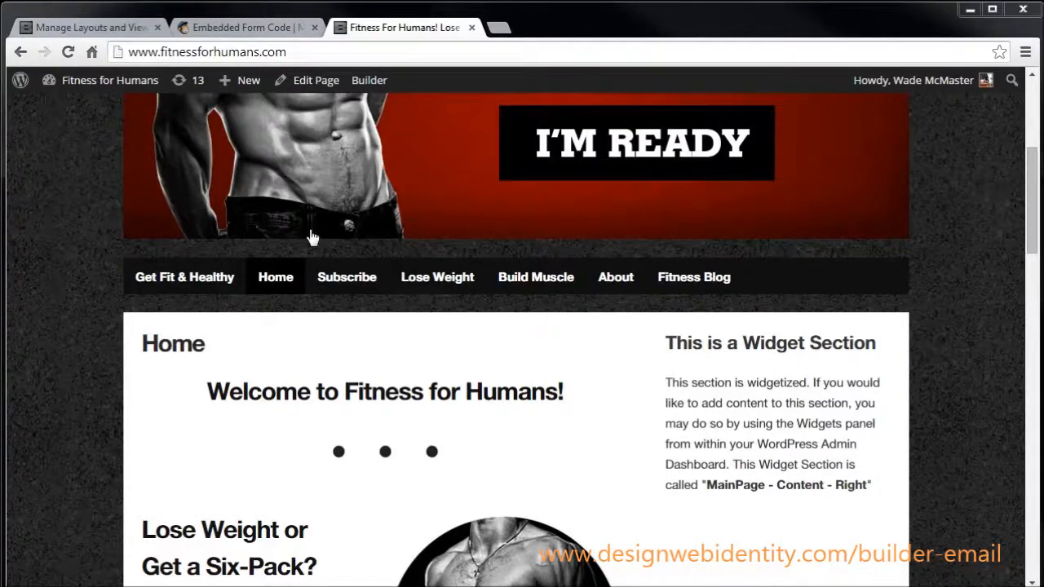
scroll(270, 449, down, 7)
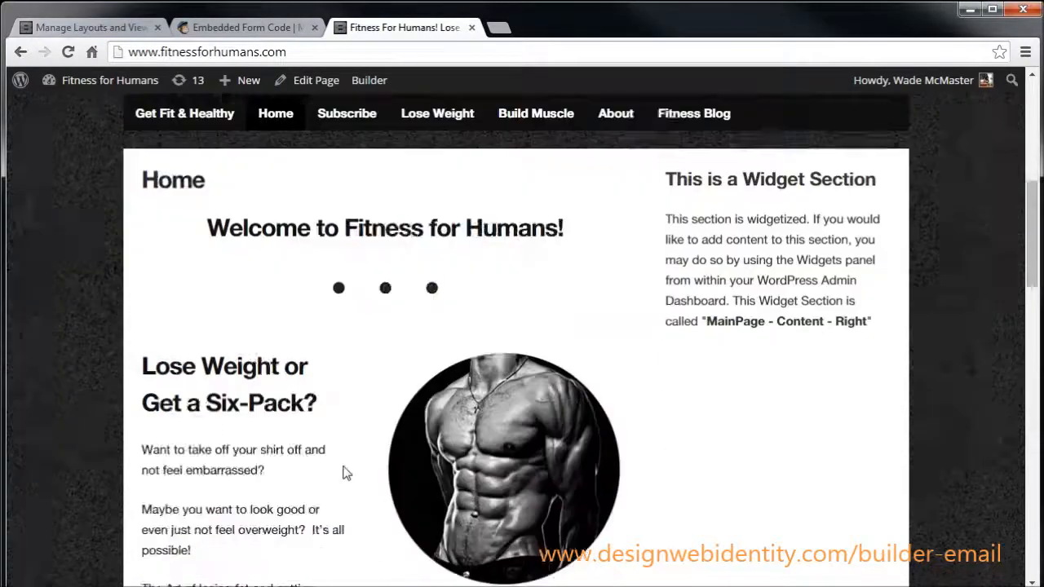
click(162, 361)
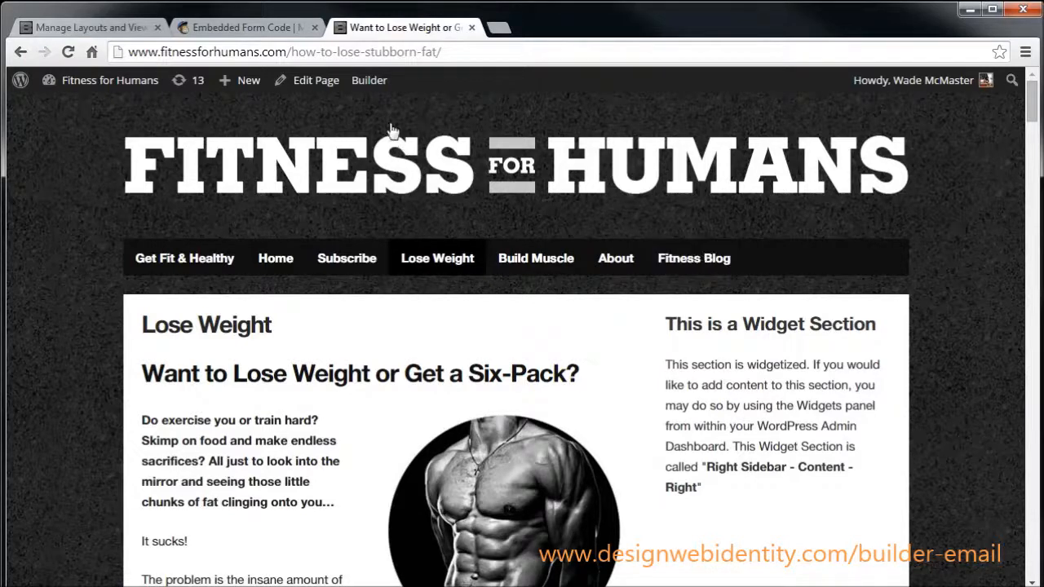
Copy the Super Slim Form embed code from MailChimp and open the WordPress Widgets page.
click(260, 27)
right_click(659, 435)
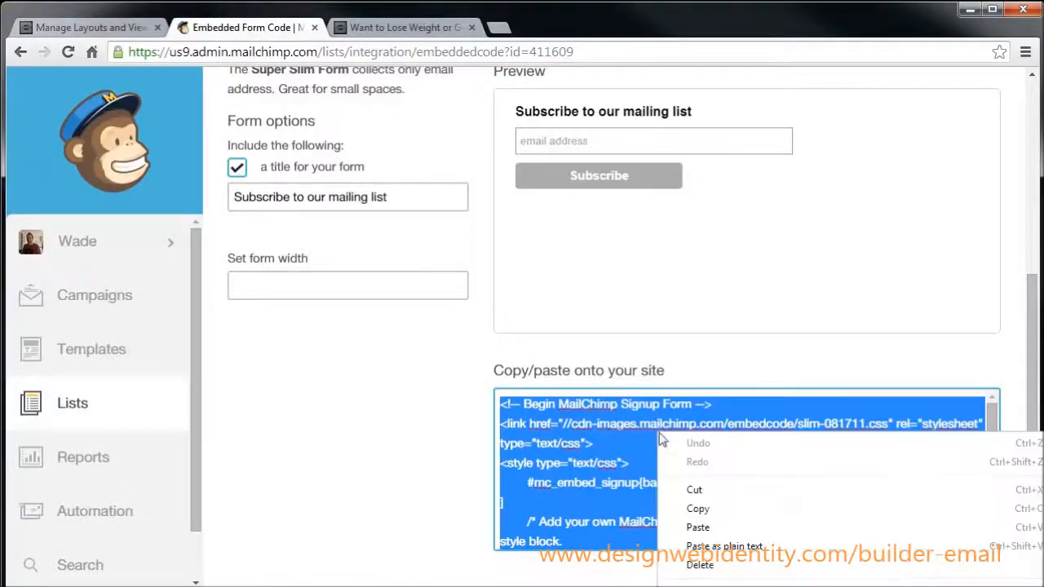
click(713, 512)
click(96, 30)
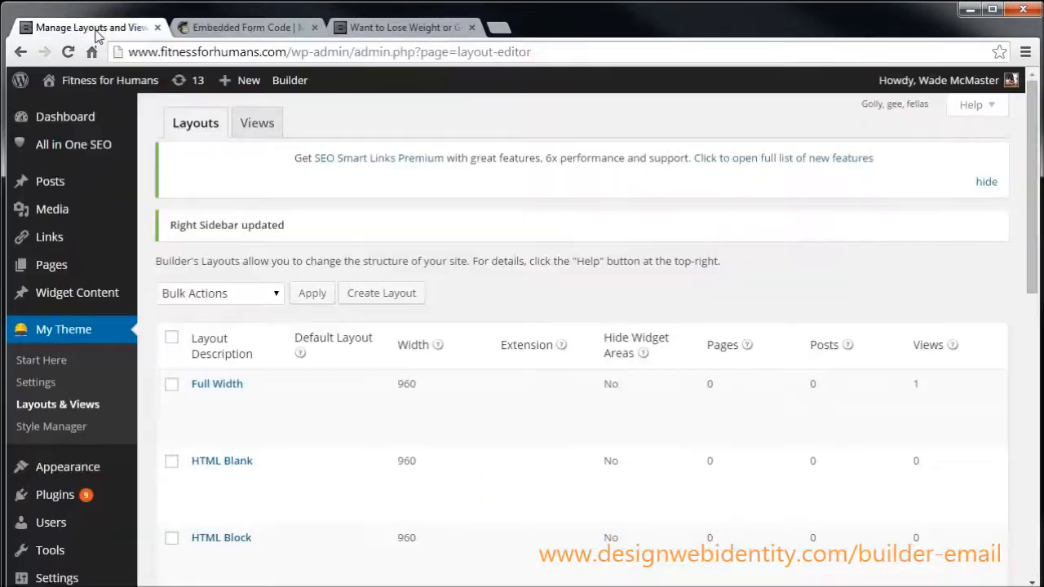
mouse_move(61, 466)
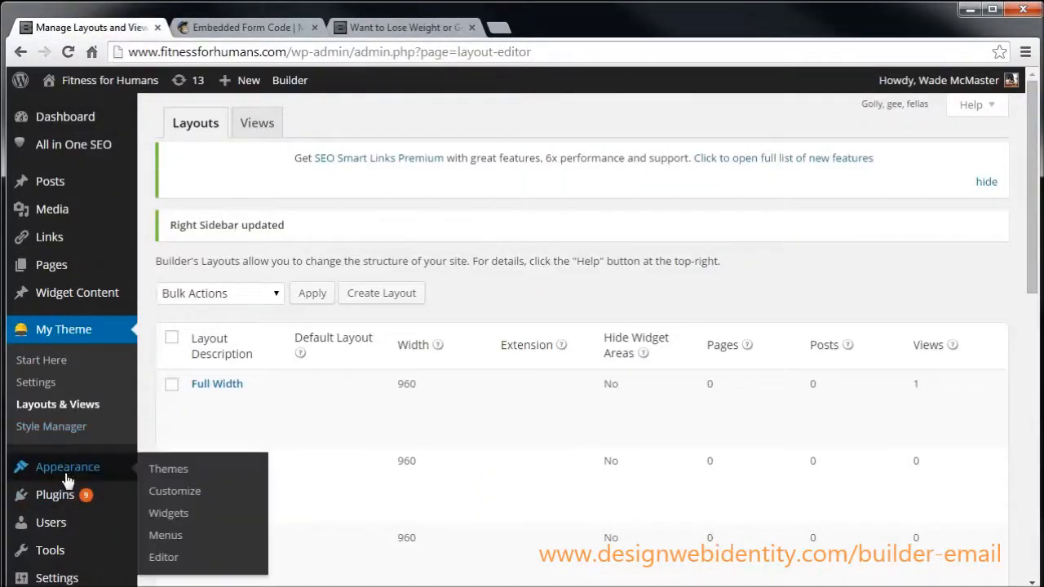
click(180, 517)
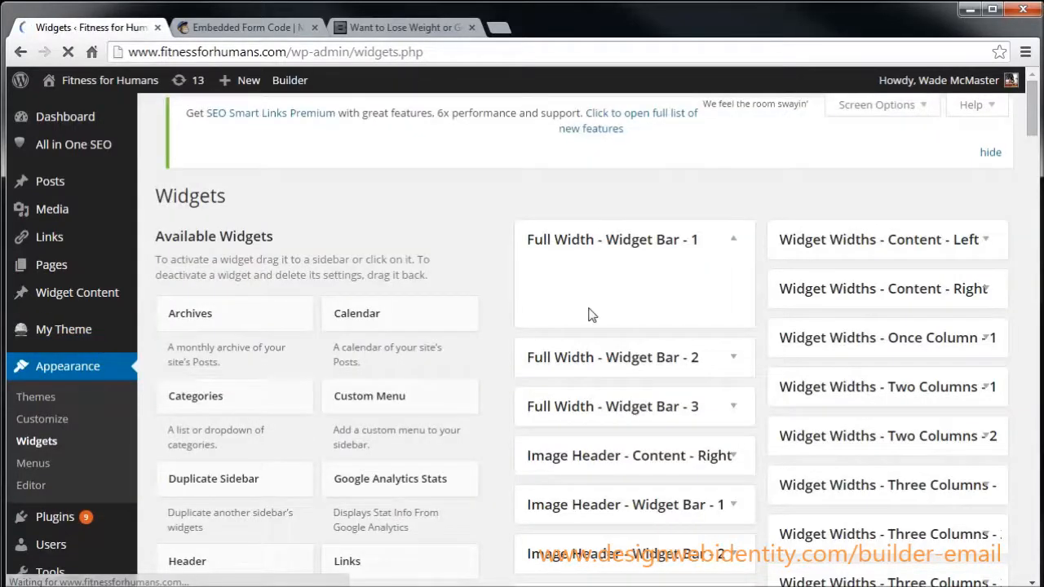
Add a Text widget containing the MailChimp embed code to Right Sidebar - Content - Right, save it and collapse it.
scroll(591, 370, down, 3)
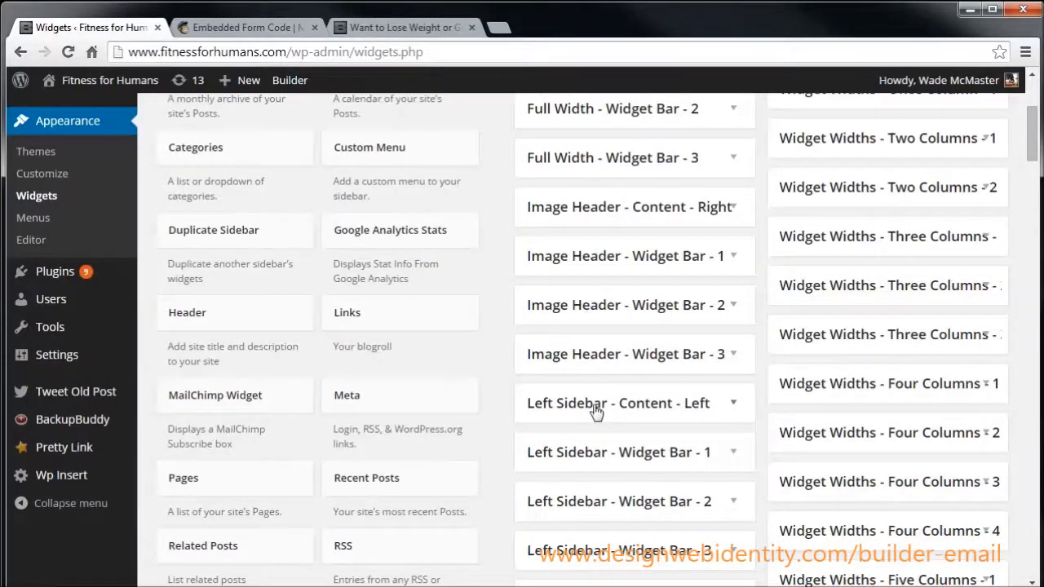
scroll(594, 407, down, 3)
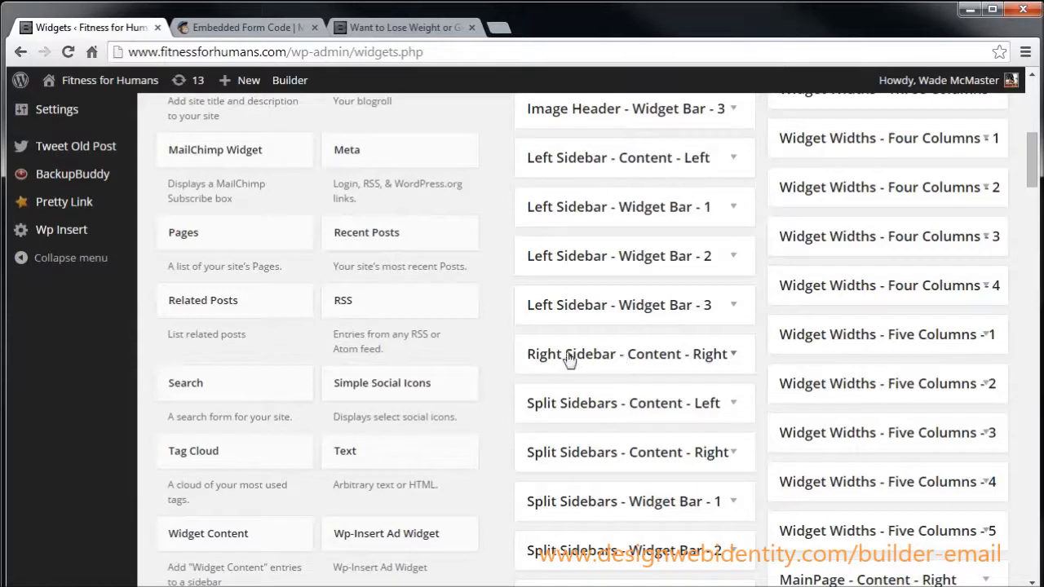
click(733, 359)
drag(350, 463, 609, 396)
right_click(551, 516)
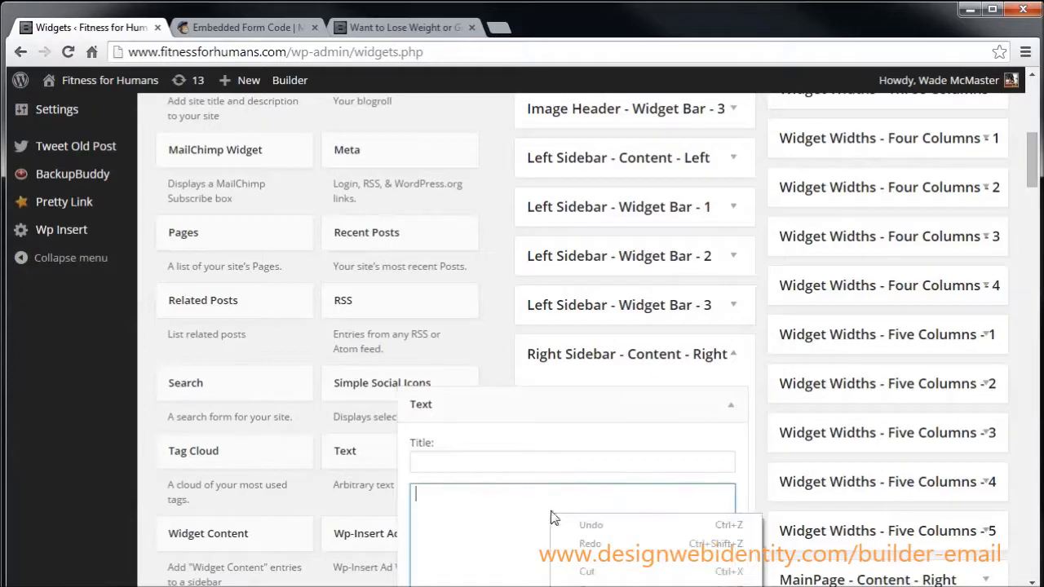
click(612, 586)
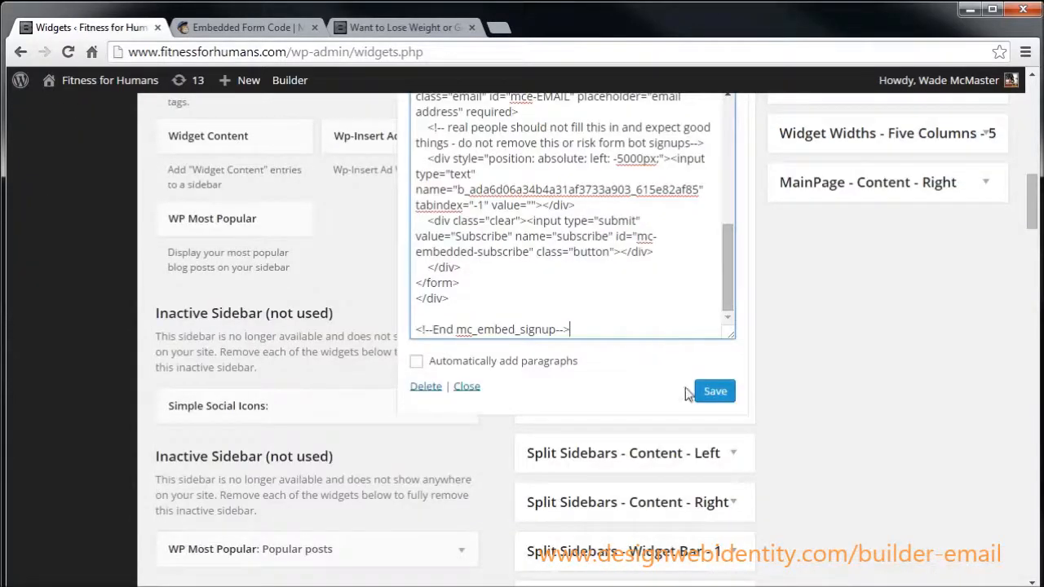
click(715, 393)
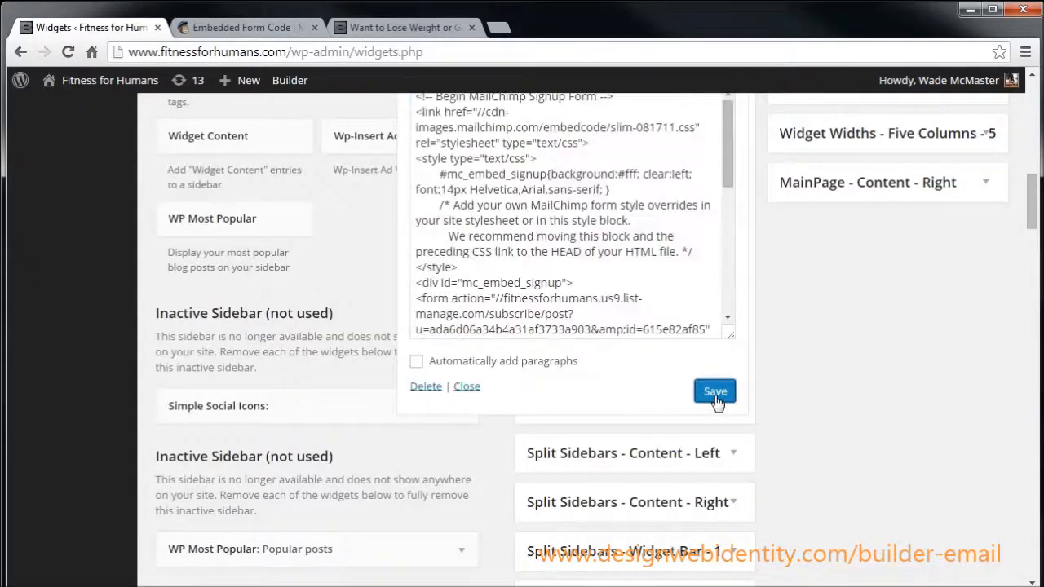
scroll(715, 399, up, 2)
click(731, 174)
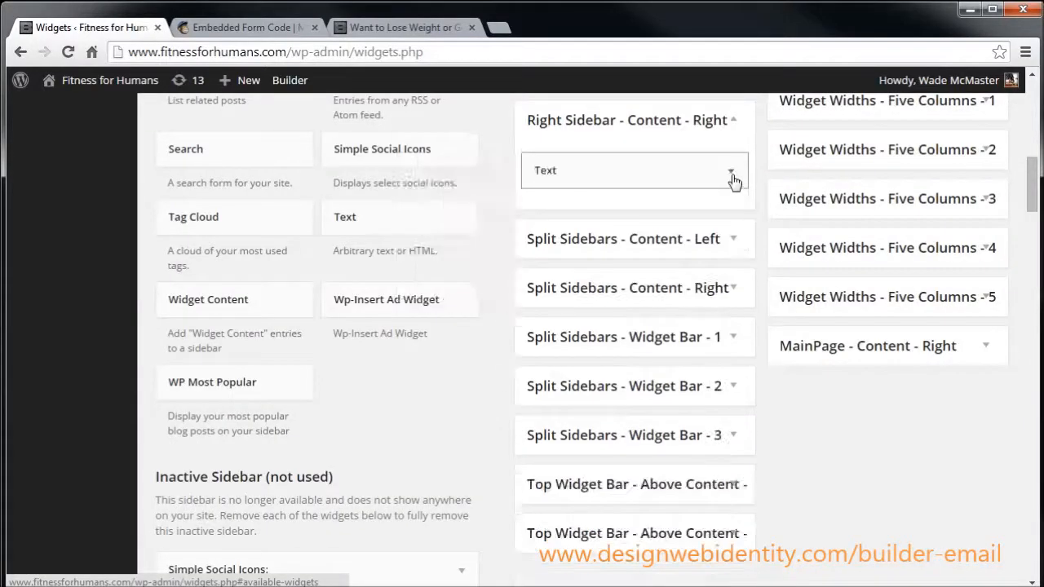
Add a Text widget to MainPage - Content - Right, paste the MailChimp embed code into it and save.
scroll(694, 342, up, 5)
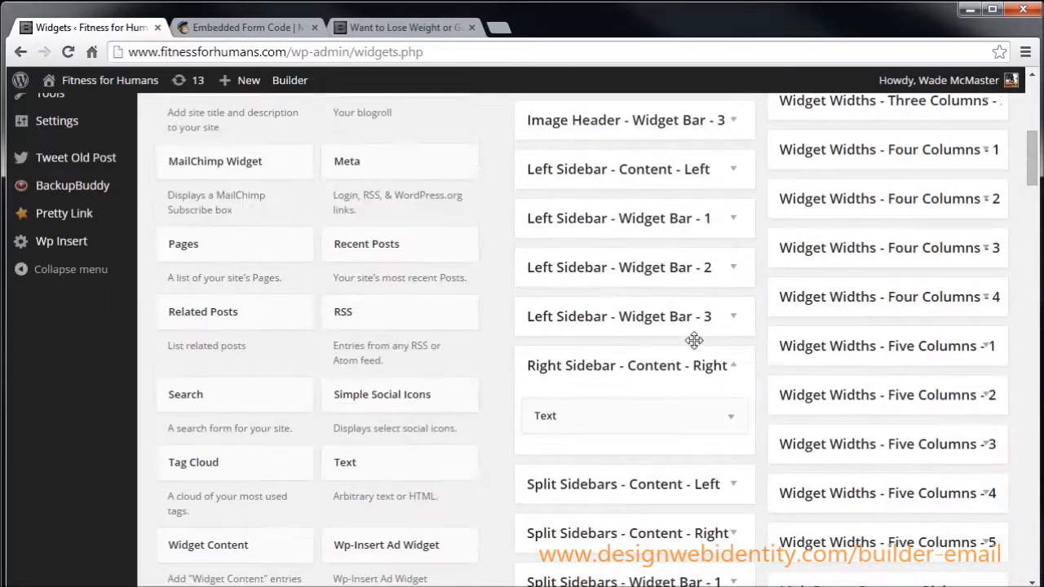
scroll(694, 345, up, 3)
scroll(692, 345, down, 7)
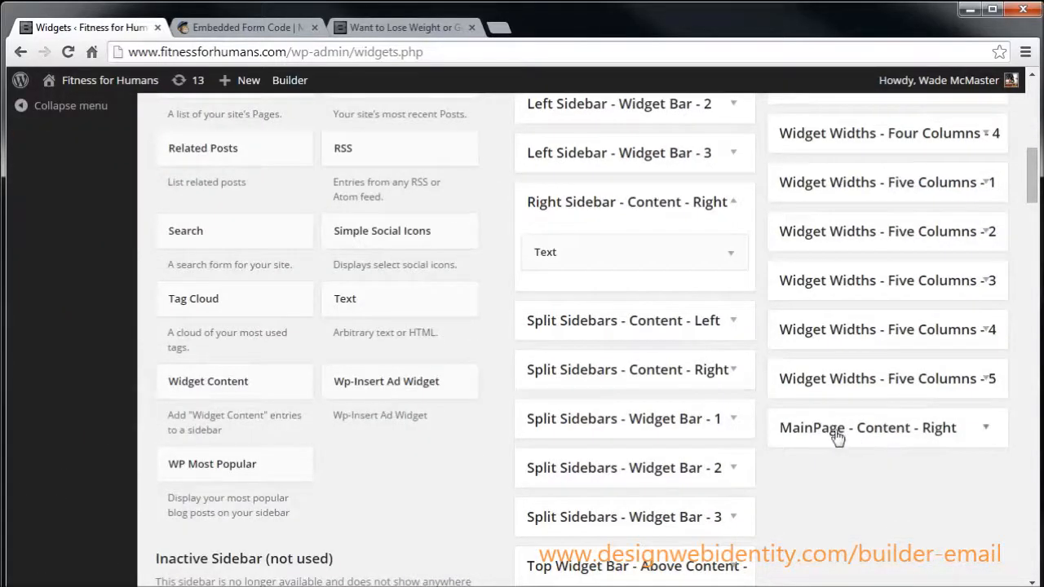
click(974, 432)
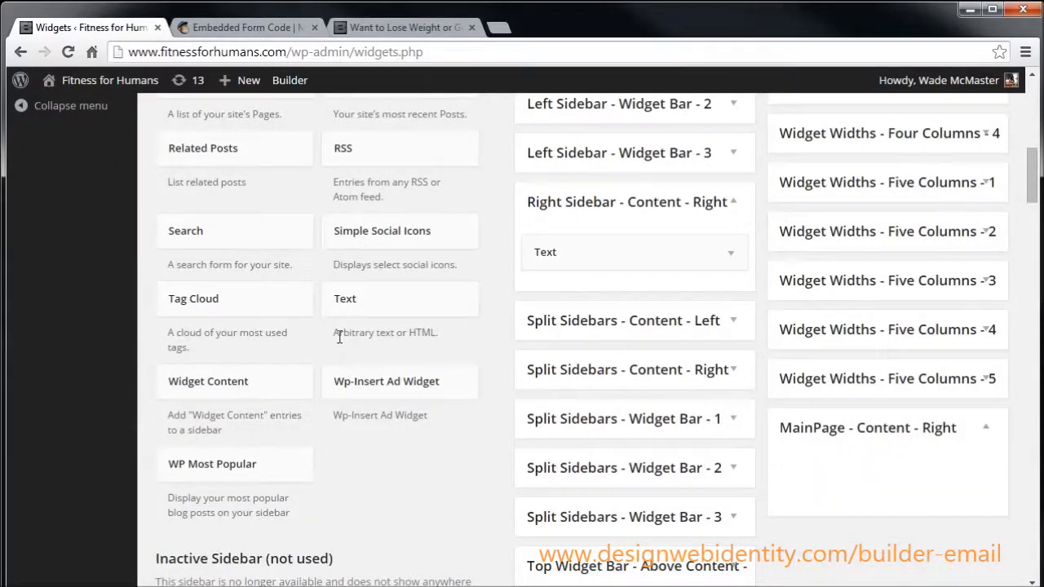
drag(380, 312, 846, 473)
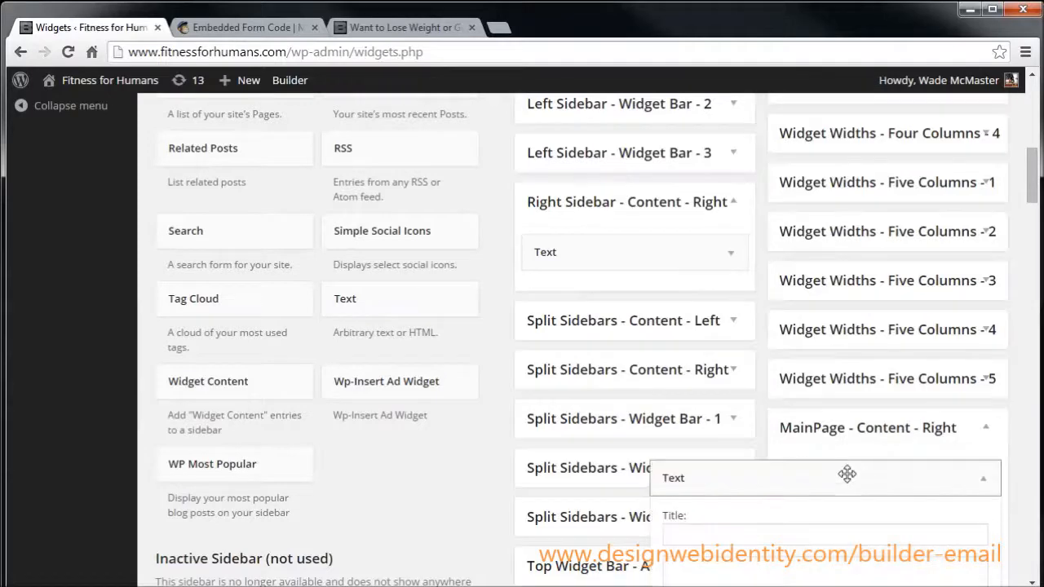
scroll(794, 550, down, 2)
click(789, 469)
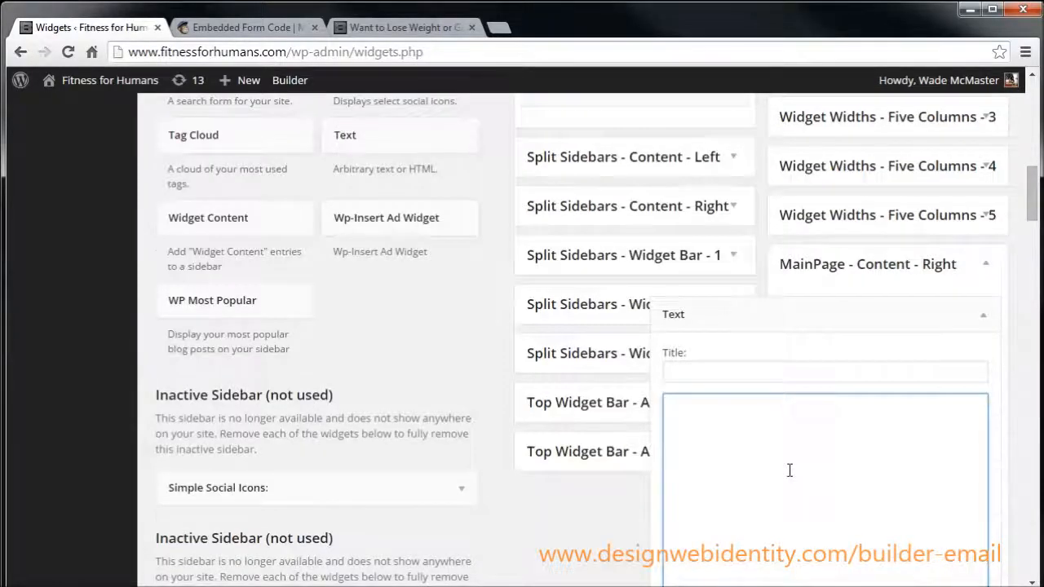
key(ctrl+v)
click(966, 393)
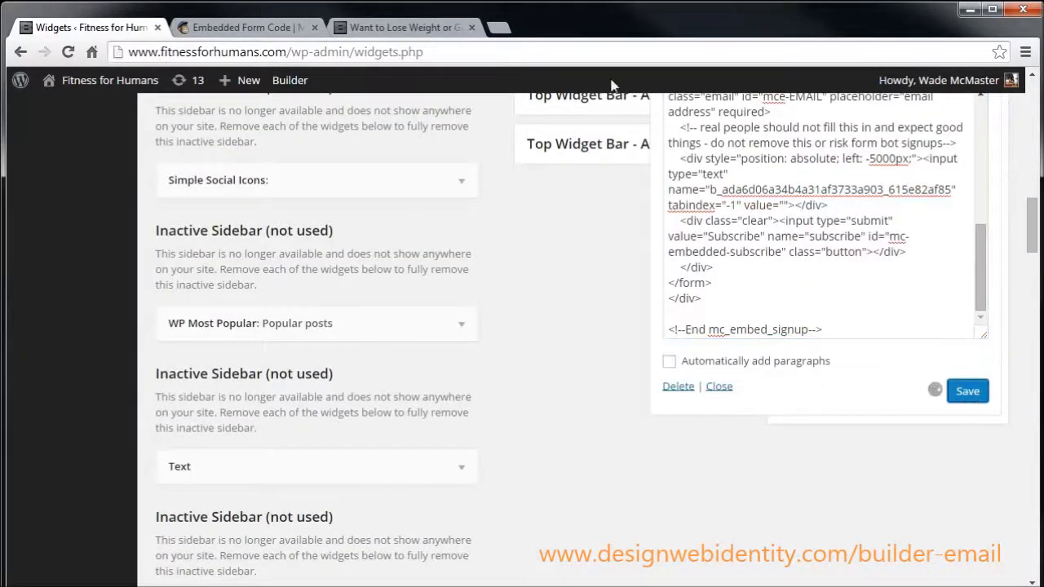
Check the sidebar subscription form on the live Lose Weight page and on the homepage.
click(428, 28)
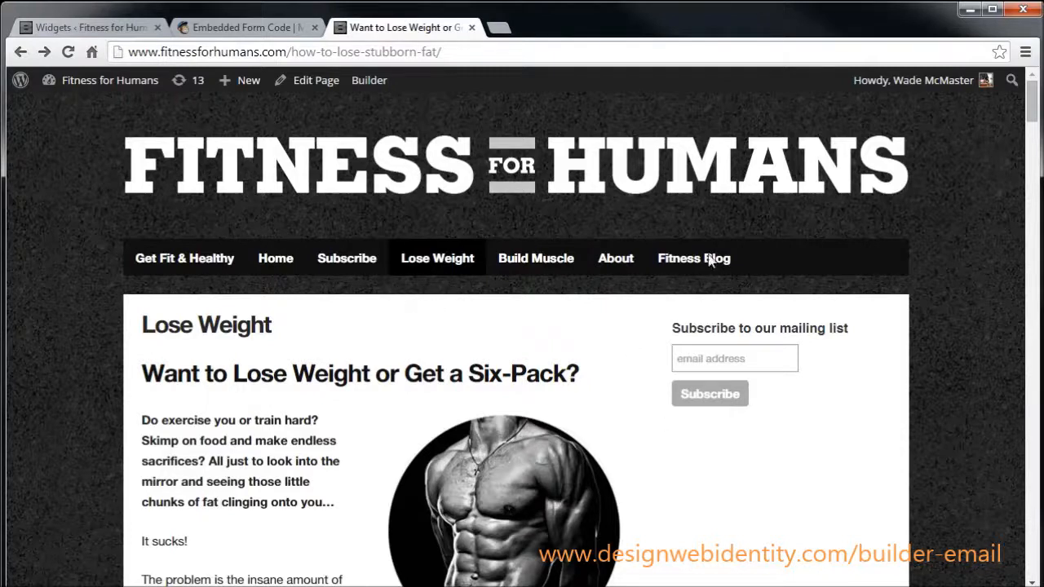
click(371, 169)
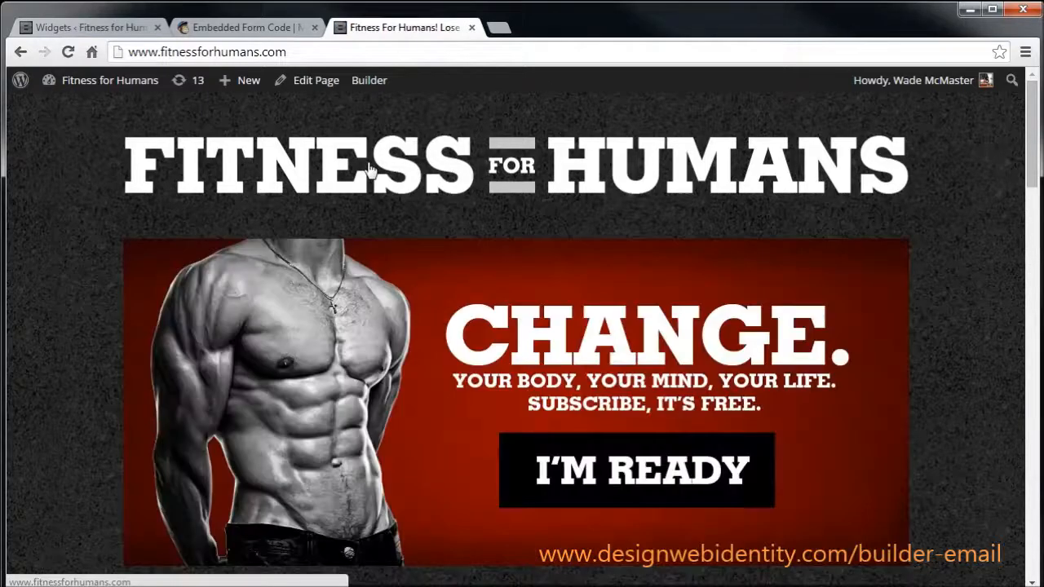
scroll(782, 412, down, 4)
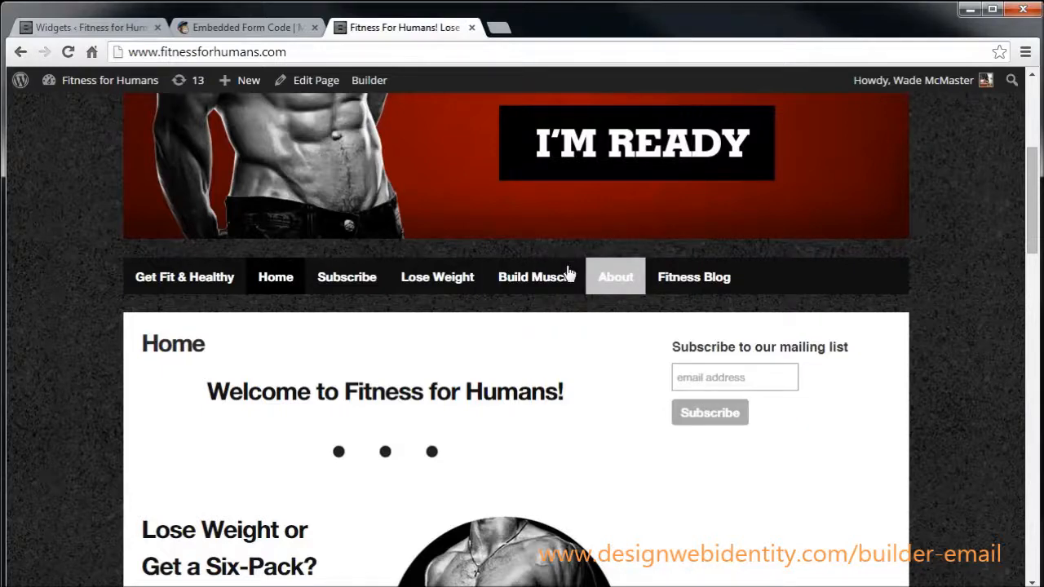
Open the Fitness Blog and its long distance running post, checking the sidebar form and the area below the article.
click(697, 279)
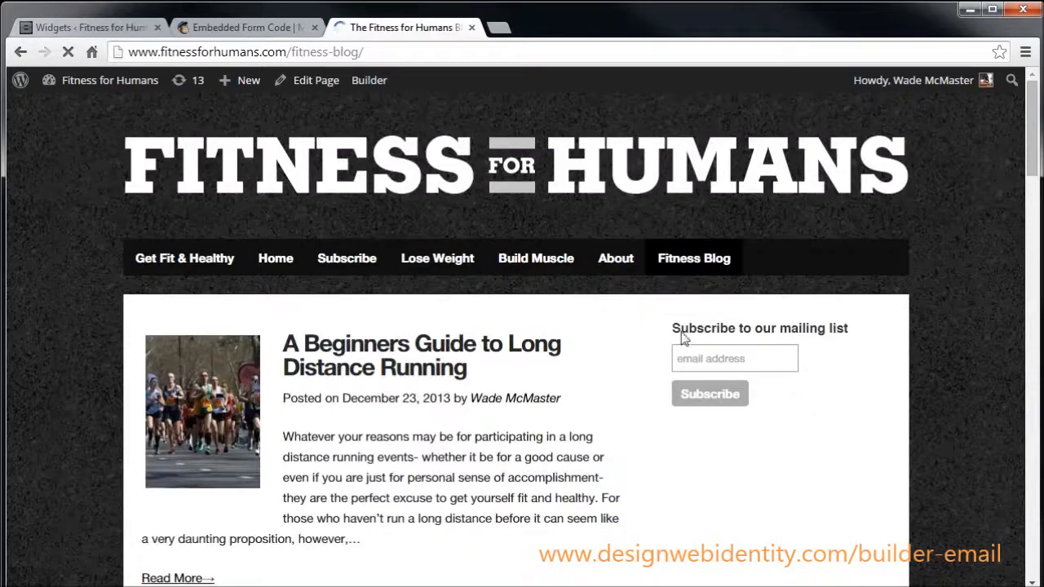
scroll(447, 352, down, 2)
click(410, 203)
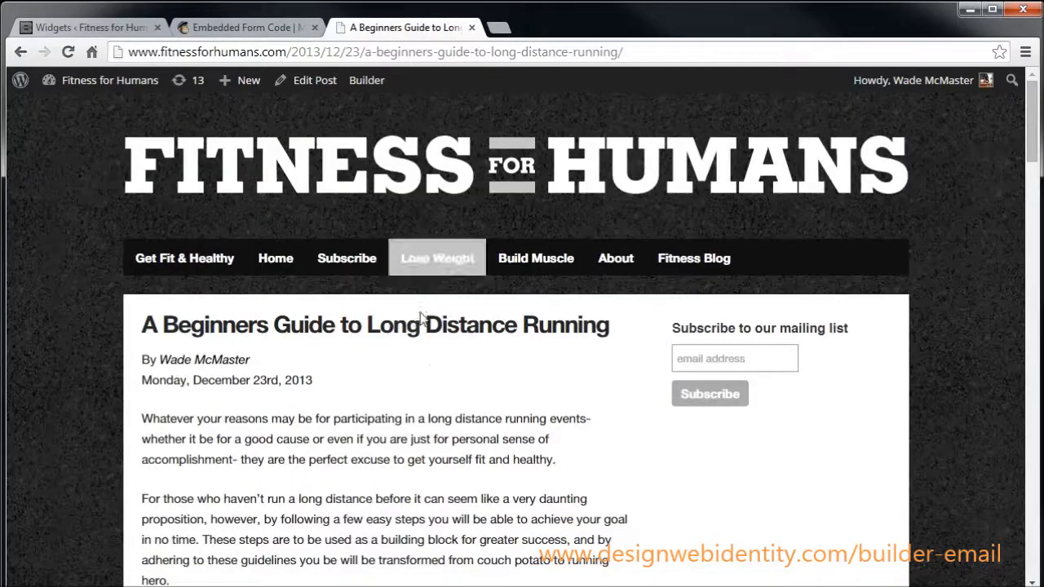
scroll(432, 359, down, 6)
scroll(438, 380, down, 20)
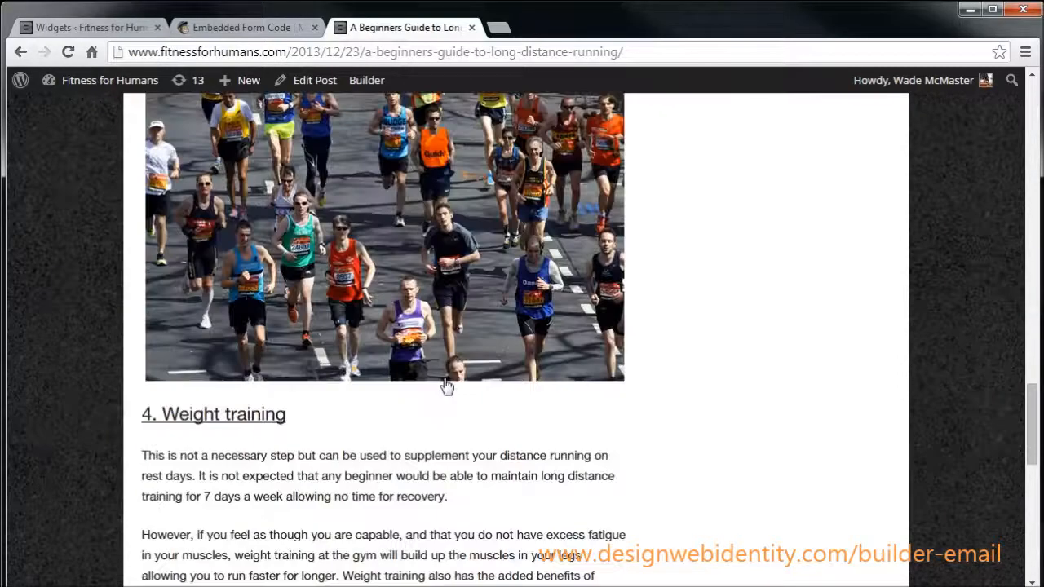
scroll(443, 377, down, 3)
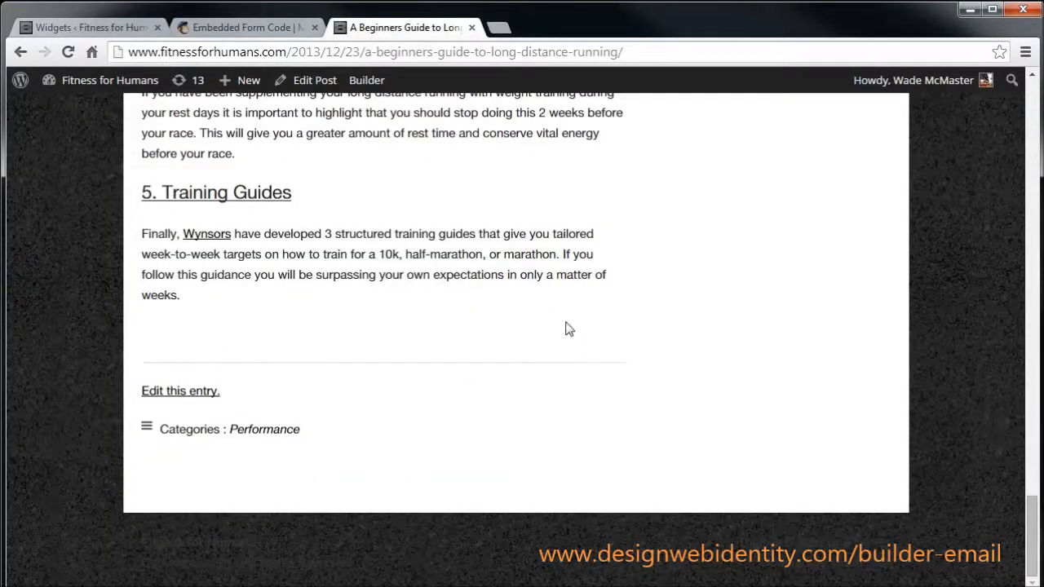
Return to the WordPress admin and open the Wp Insert plugin's Manage In-Post Ads settings.
click(118, 27)
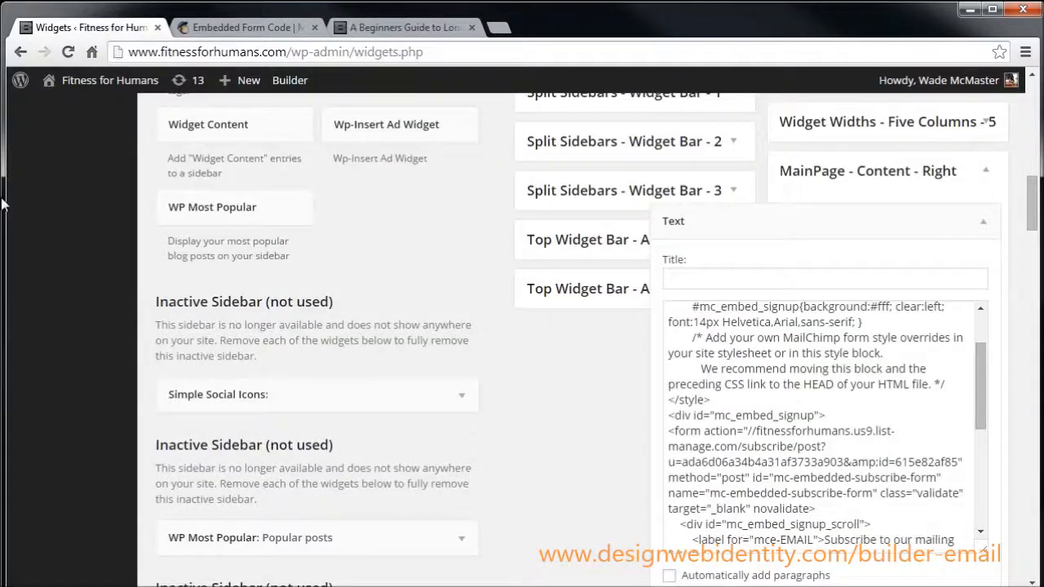
scroll(84, 314, up, 5)
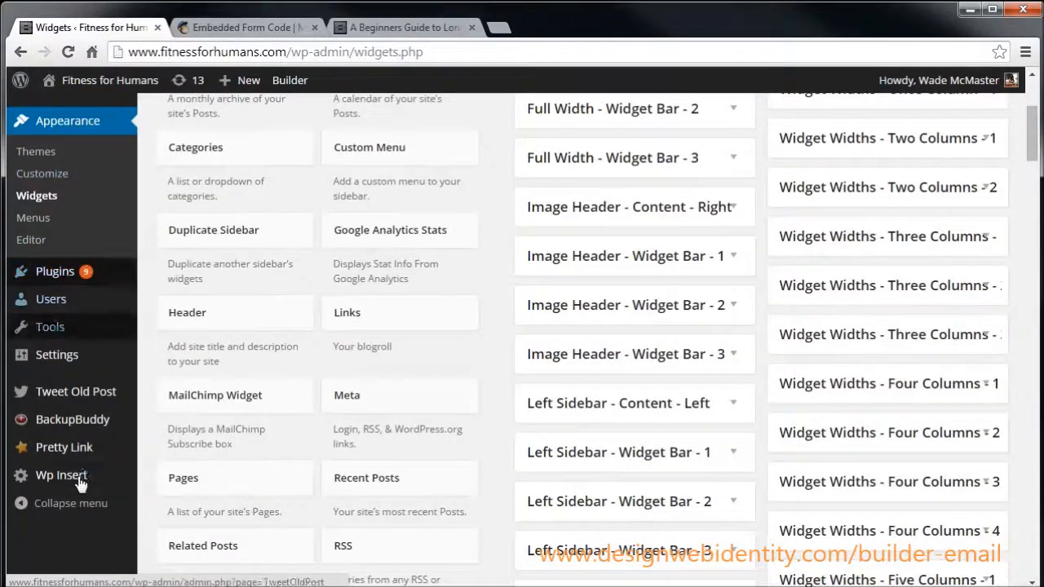
mouse_move(82, 484)
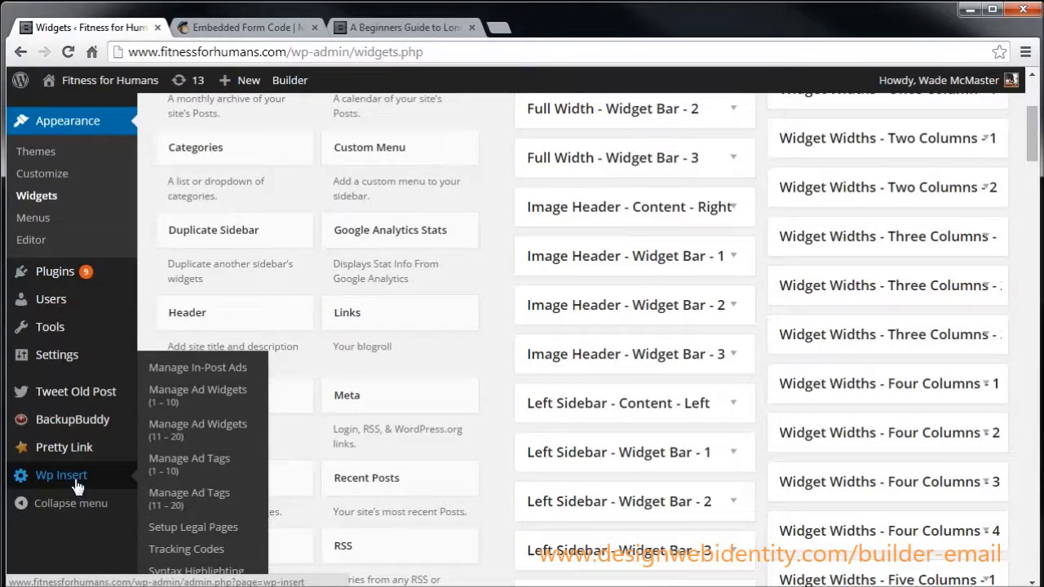
mouse_move(70, 275)
click(41, 481)
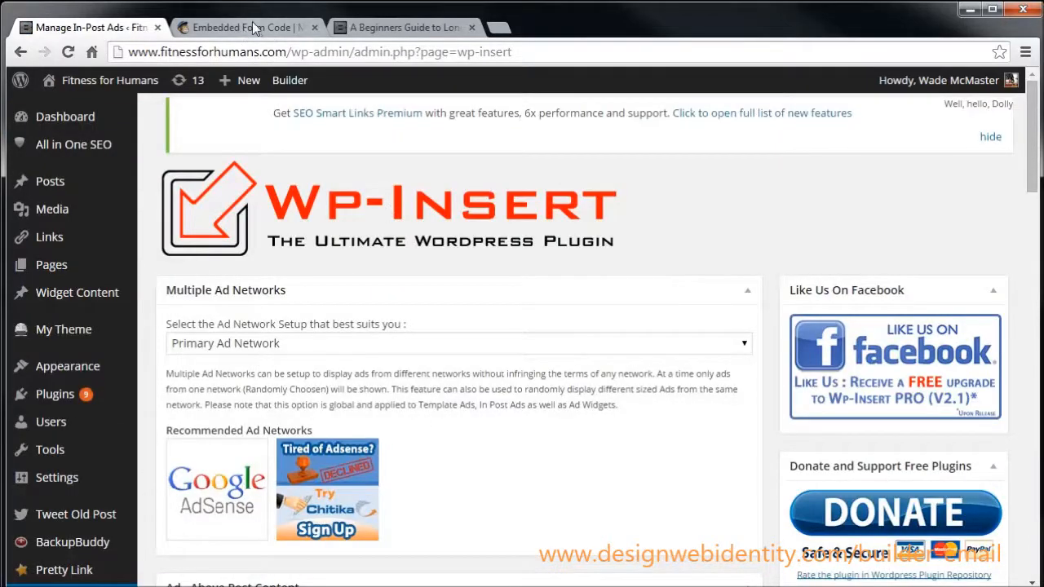
Copy the MailChimp embed code and replace the Ad - Below Post Content primary network ad code with it.
click(255, 31)
right_click(641, 422)
click(685, 503)
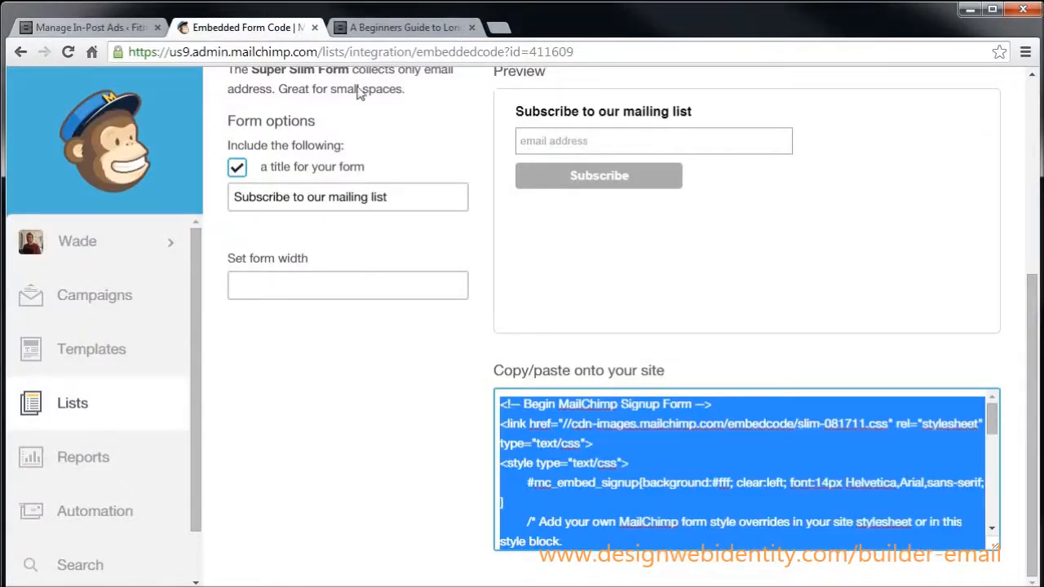
click(114, 30)
scroll(571, 347, down, 10)
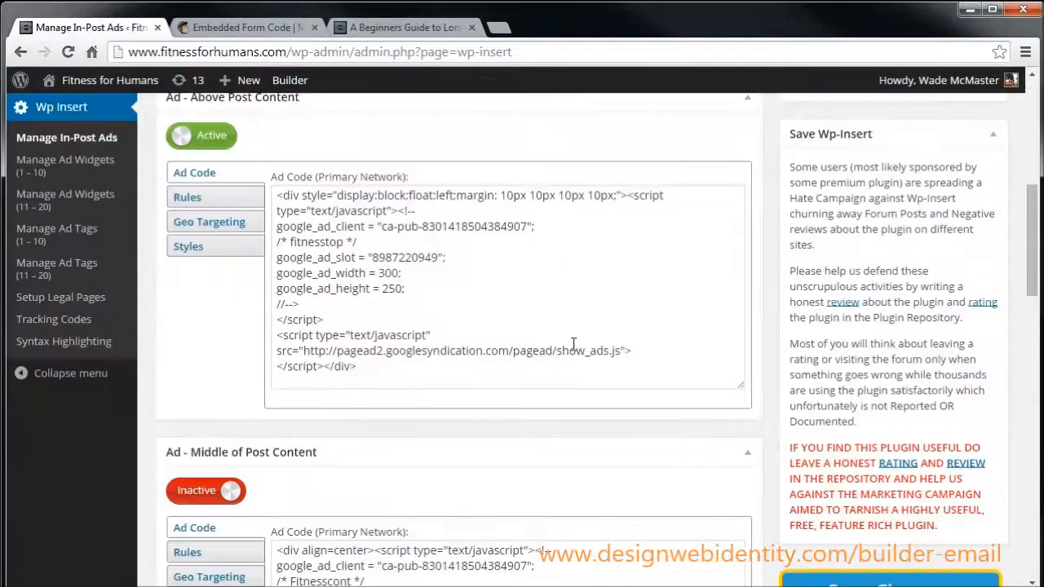
scroll(572, 351, down, 4)
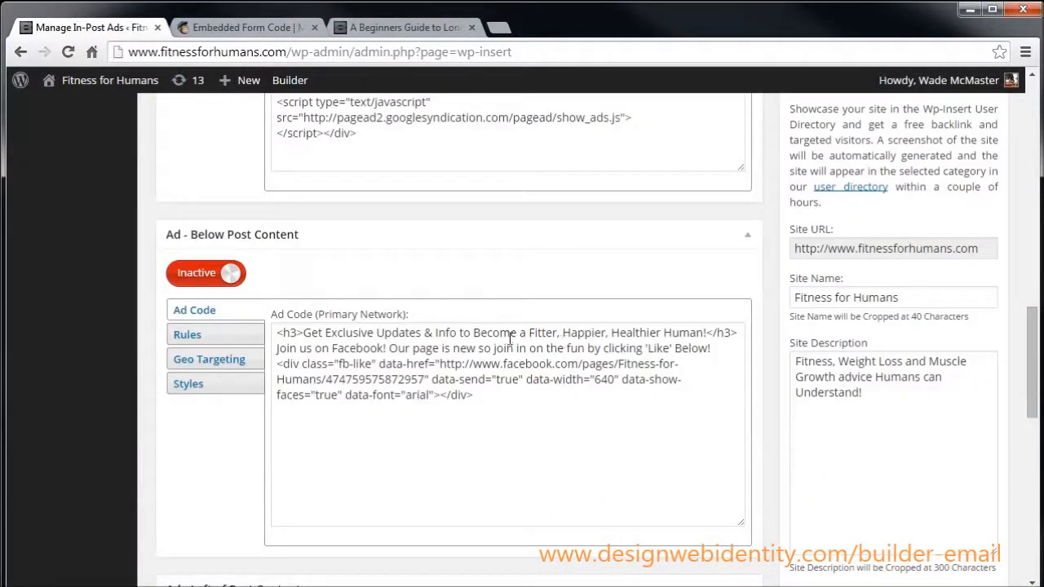
drag(473, 397, 284, 316)
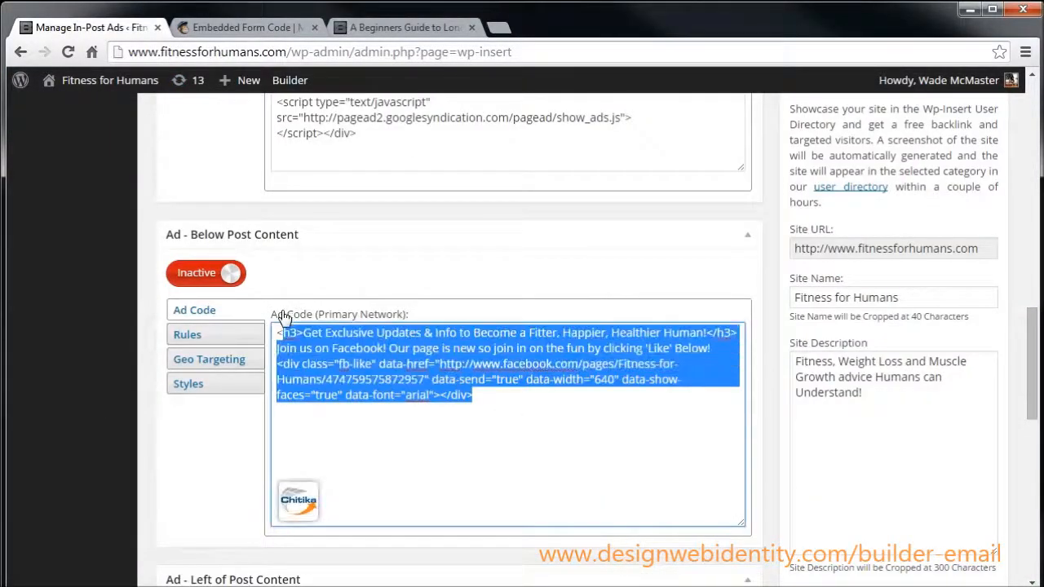
key(Delete)
key(BackSpace)
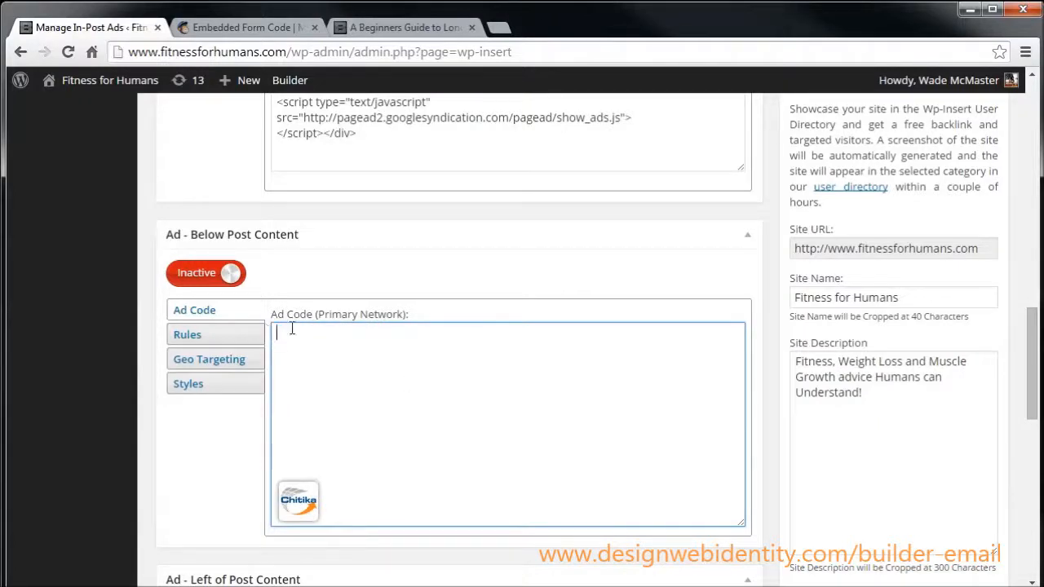
key(ctrl+v)
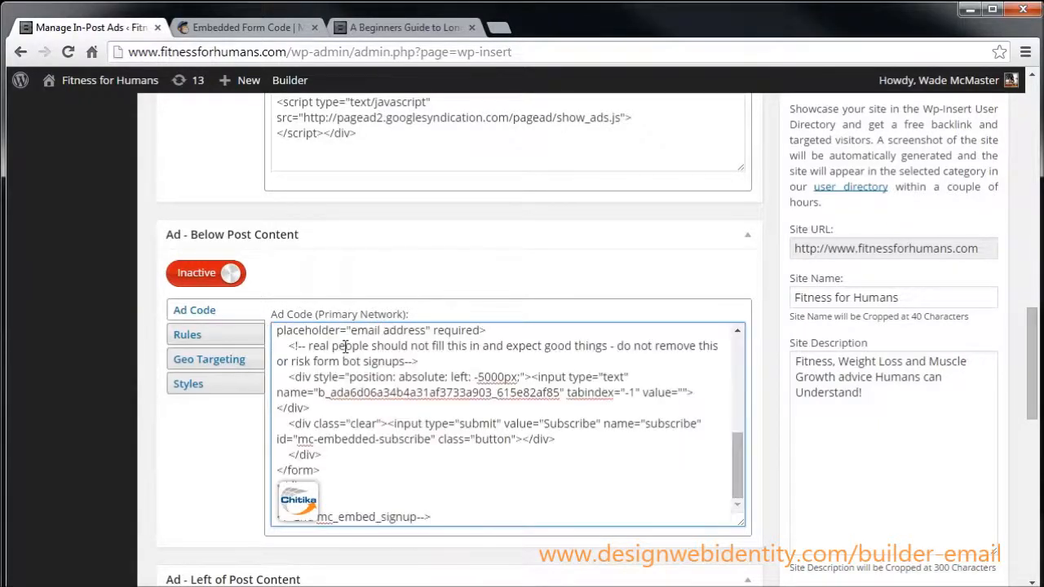
In the Ad - Below Post Content rules, hide ads on Home, Archives, Categories, Search Results and Single Page.
click(194, 336)
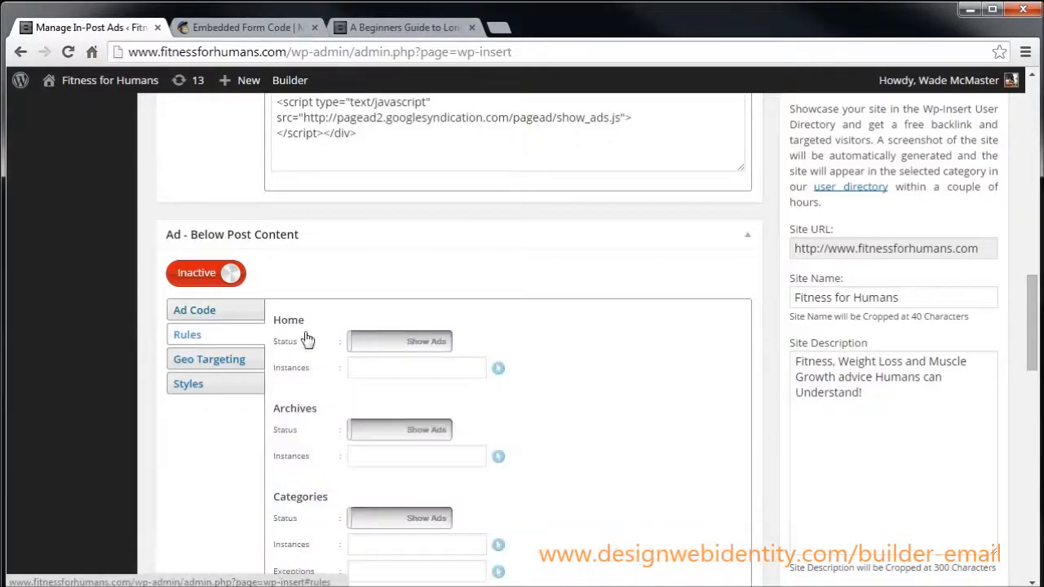
click(414, 346)
click(428, 432)
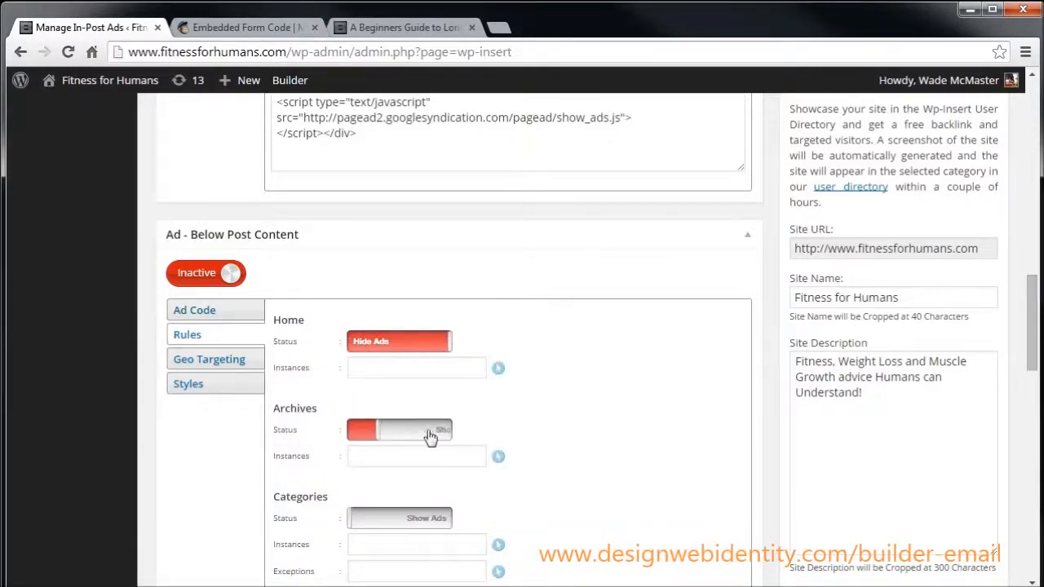
scroll(424, 426, down, 2)
click(416, 357)
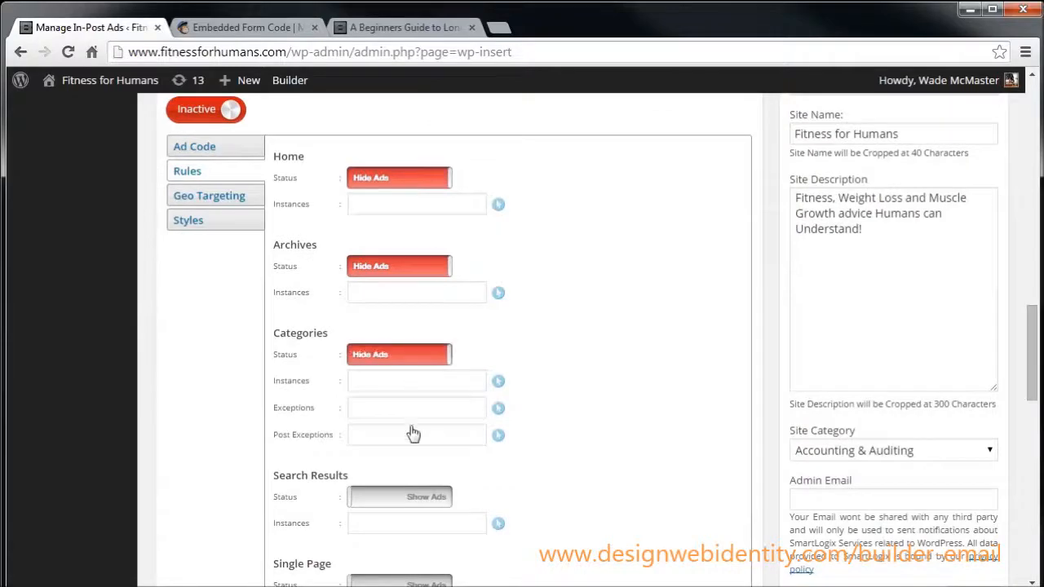
click(422, 499)
scroll(400, 426, down, 3)
click(400, 342)
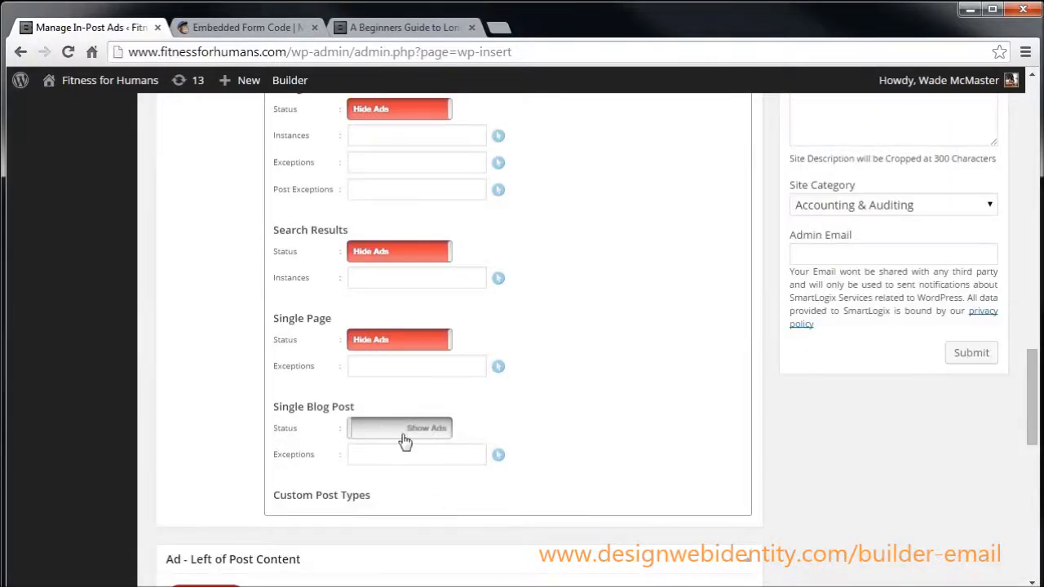
Recheck the below-post ad's code and rules, set the ad to Active, and save the changes.
scroll(403, 438, up, 5)
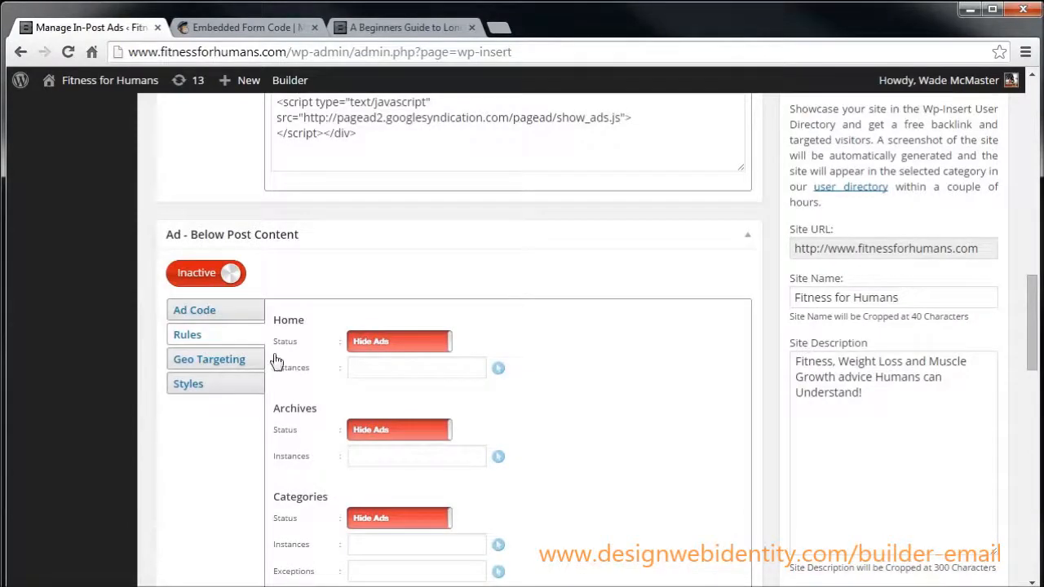
scroll(330, 430, down, 2)
click(199, 147)
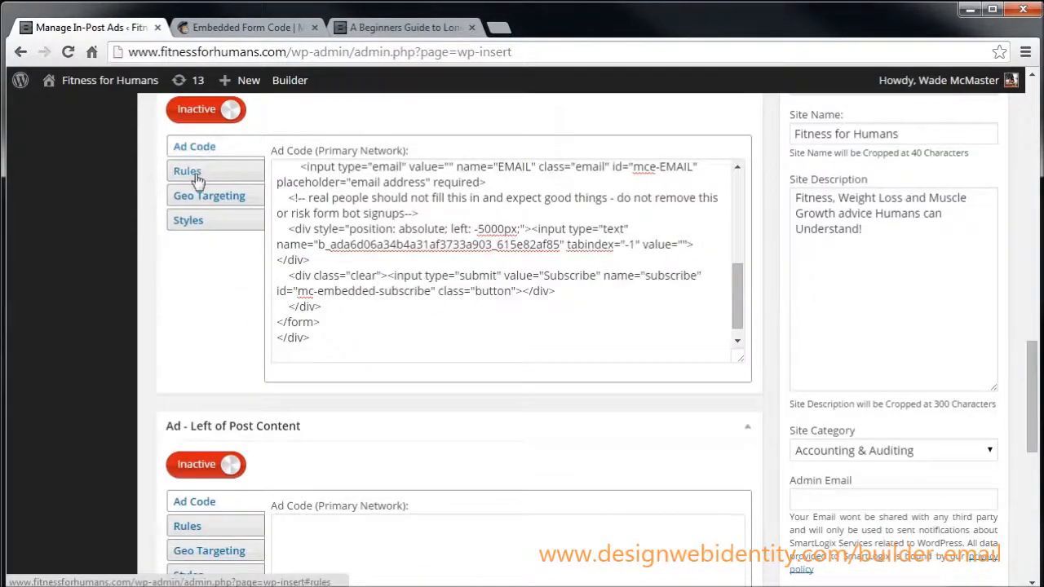
click(196, 175)
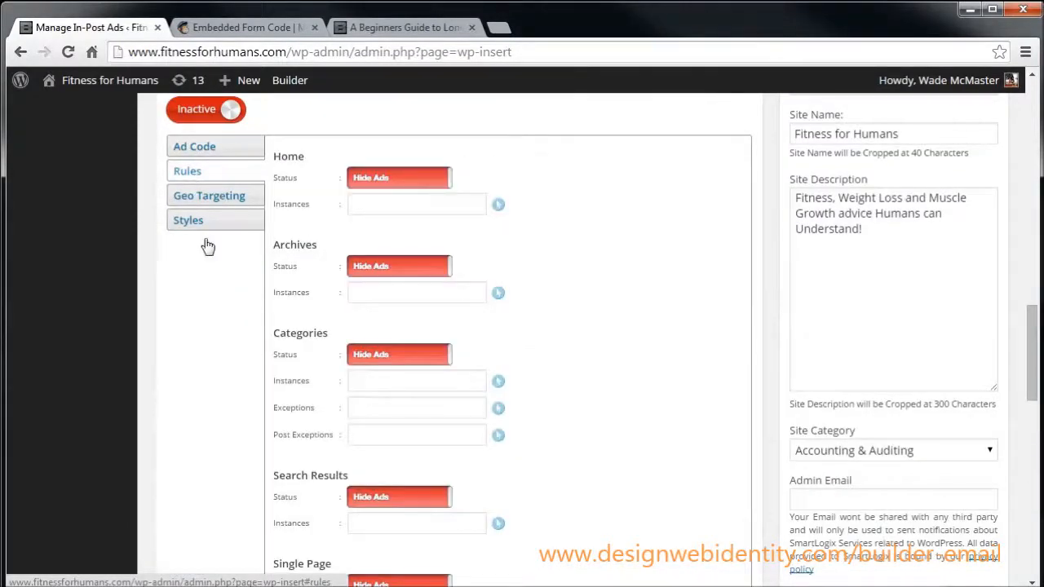
click(201, 146)
scroll(177, 191, up, 1)
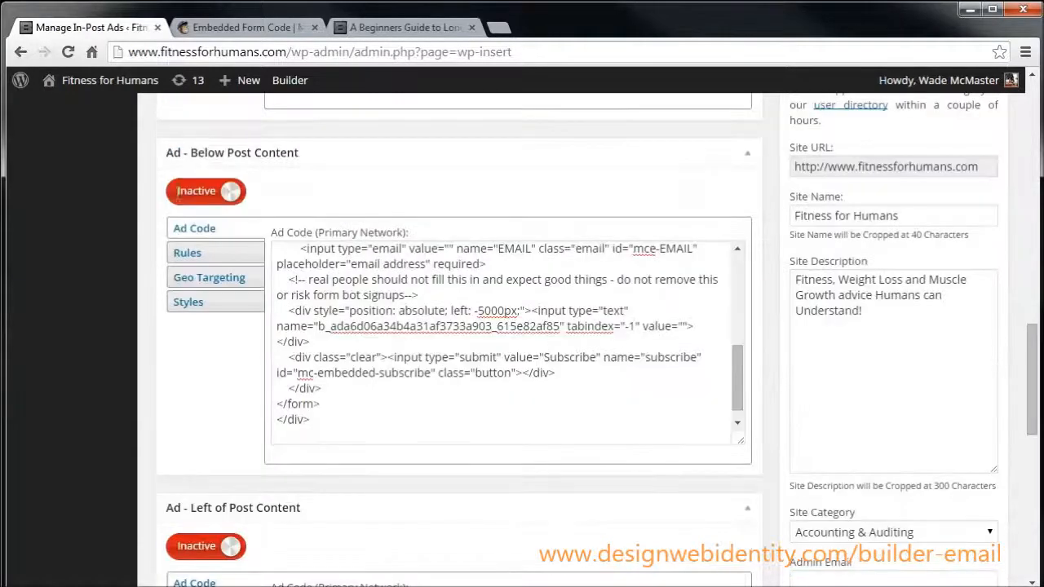
click(187, 194)
scroll(785, 454, up, 7)
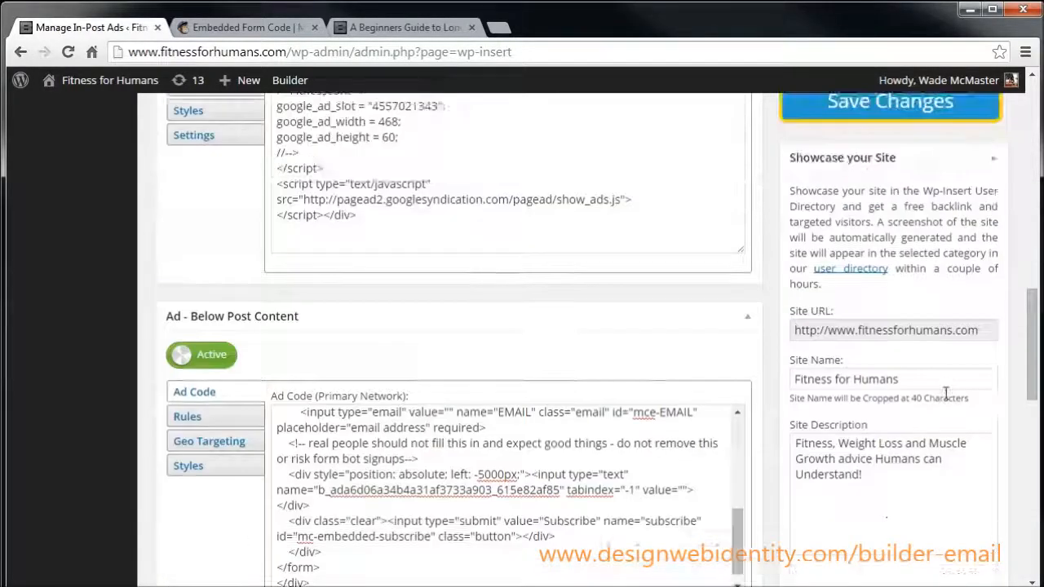
click(963, 523)
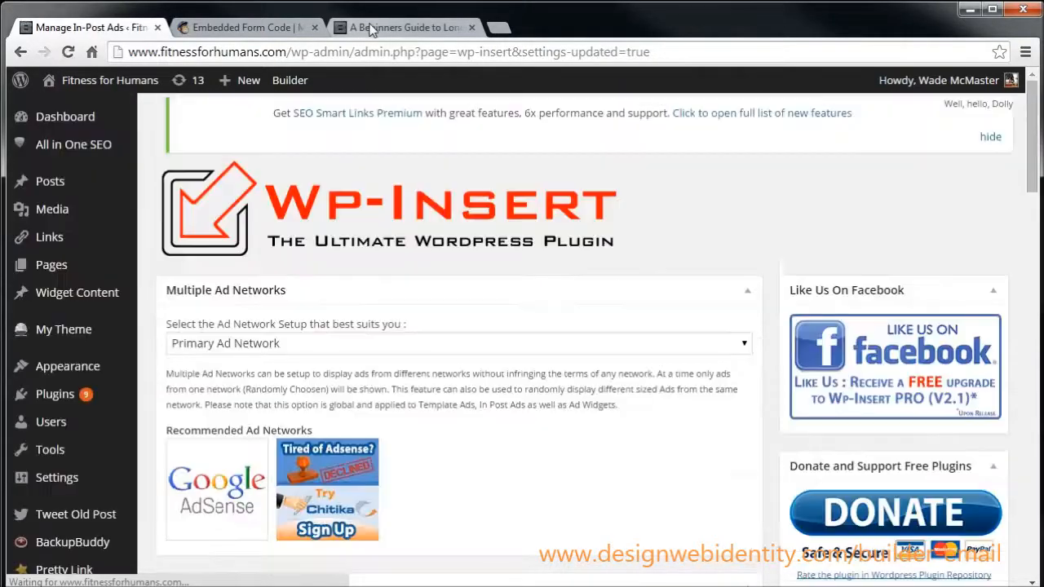
Reload the long distance running post and check the area below the article for the subscription form.
click(370, 27)
key(F5)
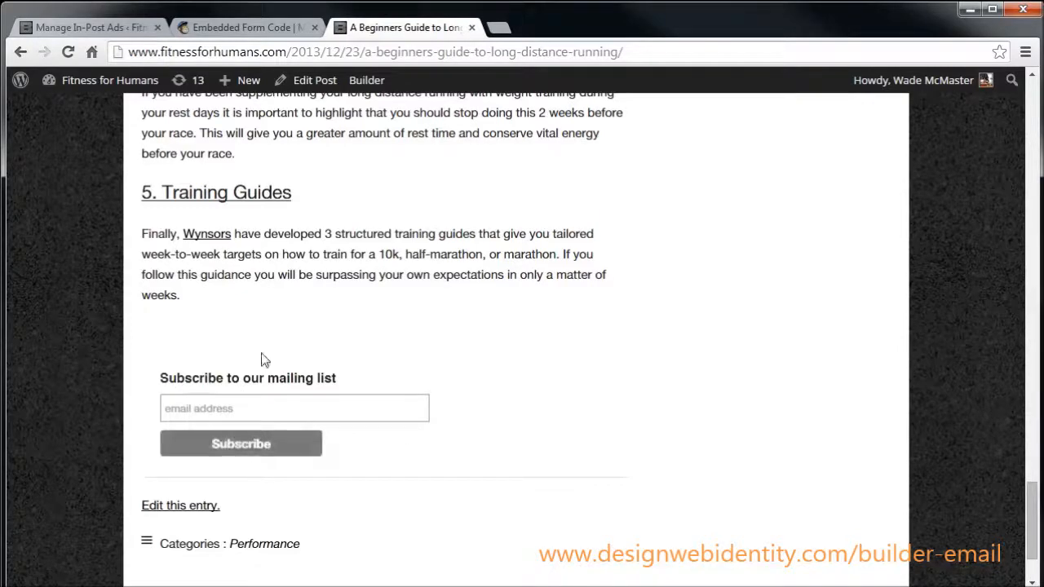
scroll(432, 442, up, 5)
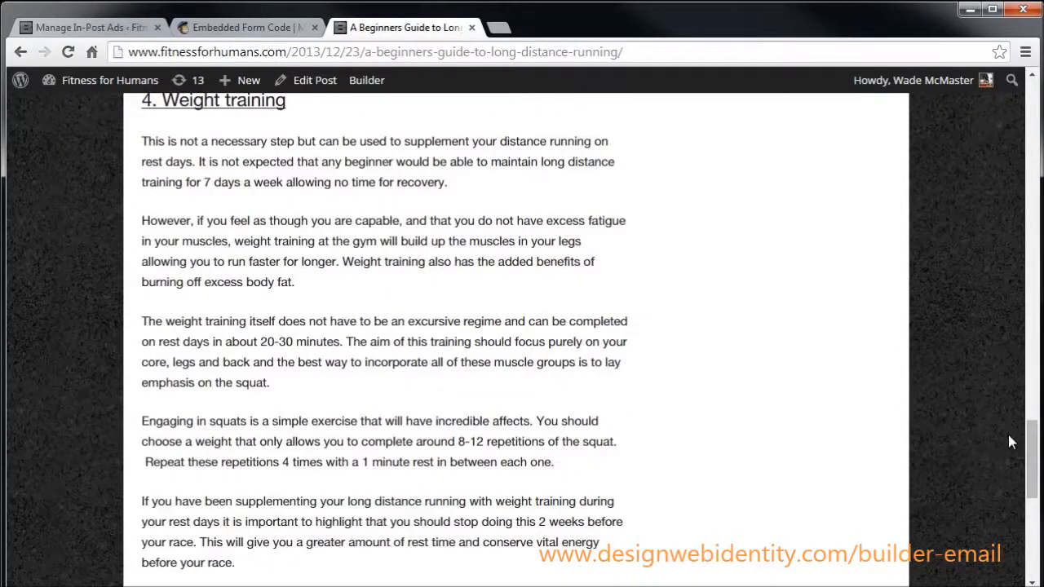
scroll(1009, 441, up, 20)
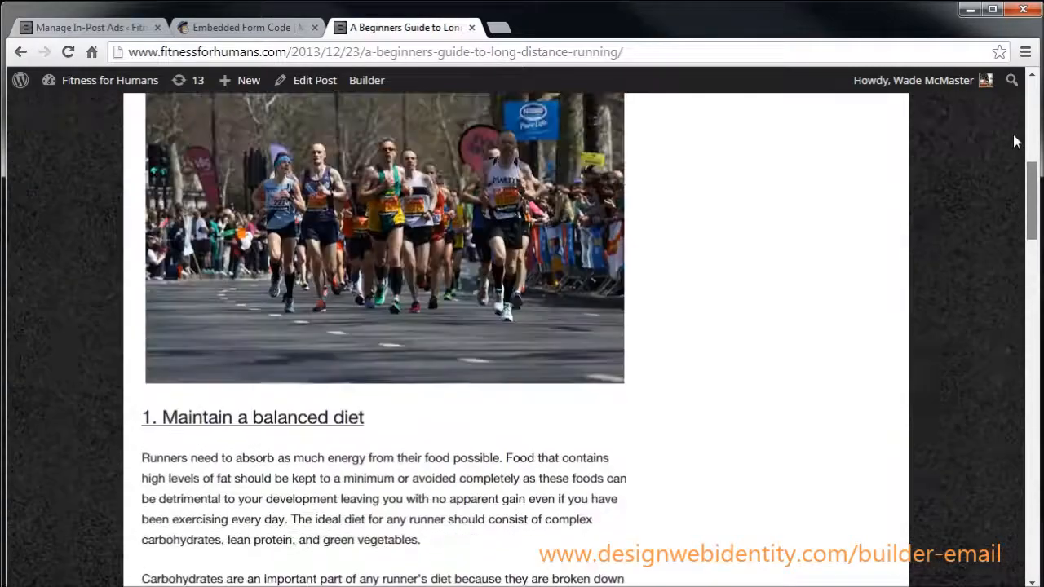
scroll(1015, 142, up, 6)
Open the homepage, follow its Change banner to the Subscribe page, and review that page's content.
click(475, 108)
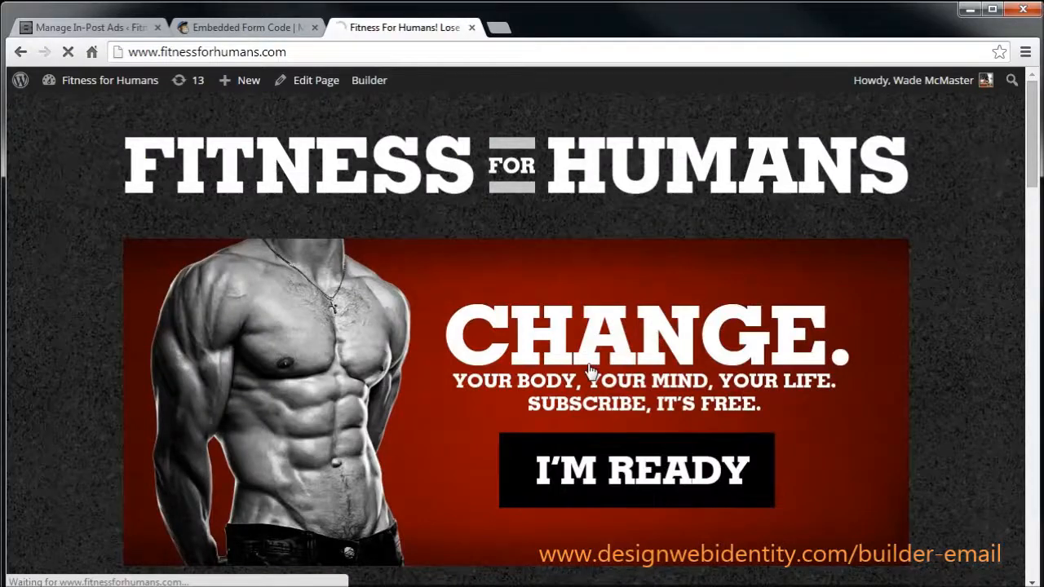
click(591, 370)
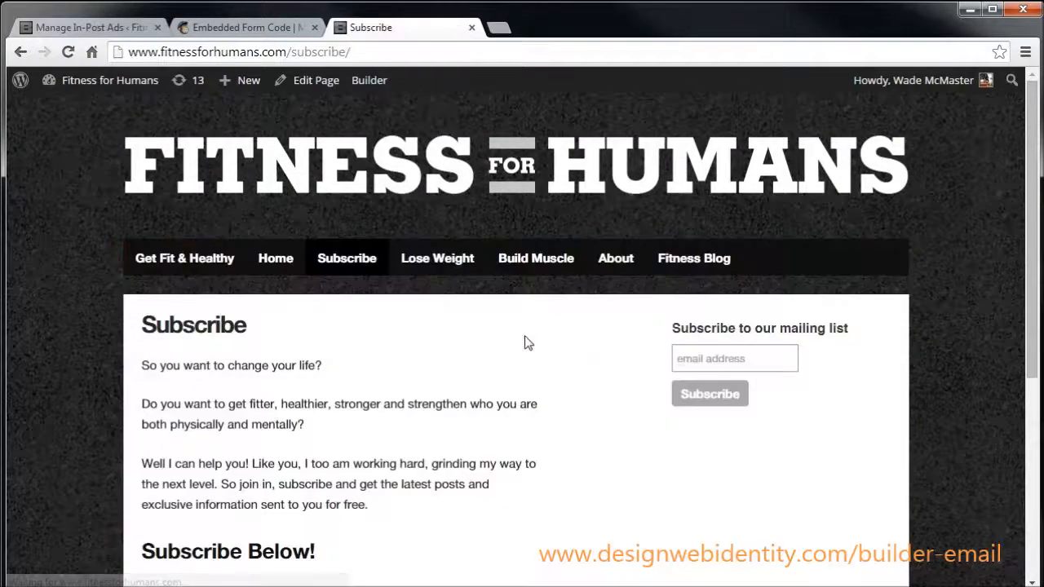
scroll(326, 301, down, 2)
scroll(322, 300, down, 2)
scroll(321, 298, up, 4)
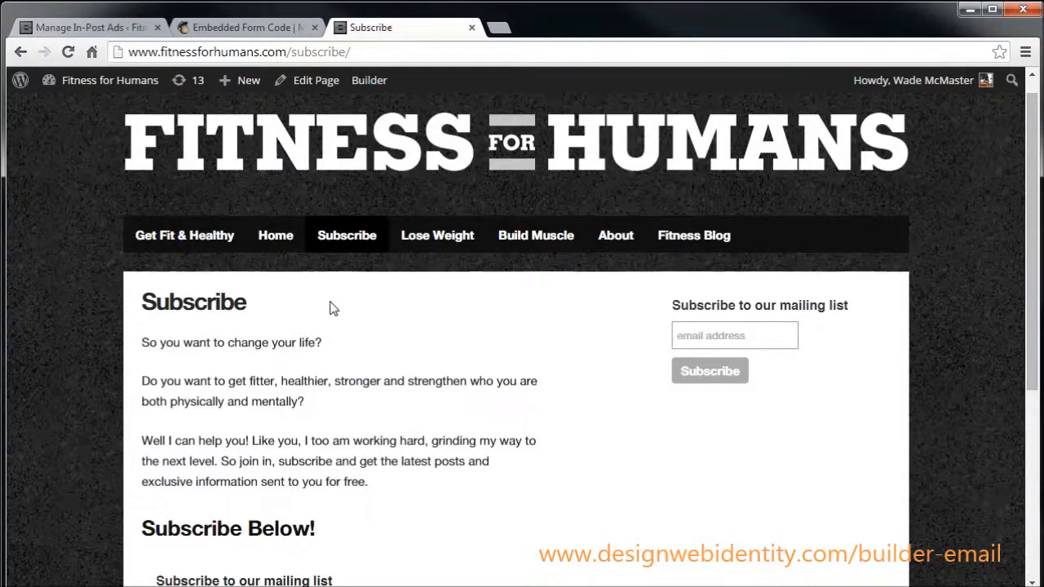
Review the Super Slim form type on MailChimp's embedded form code page, and return to the Subscribe page.
click(255, 26)
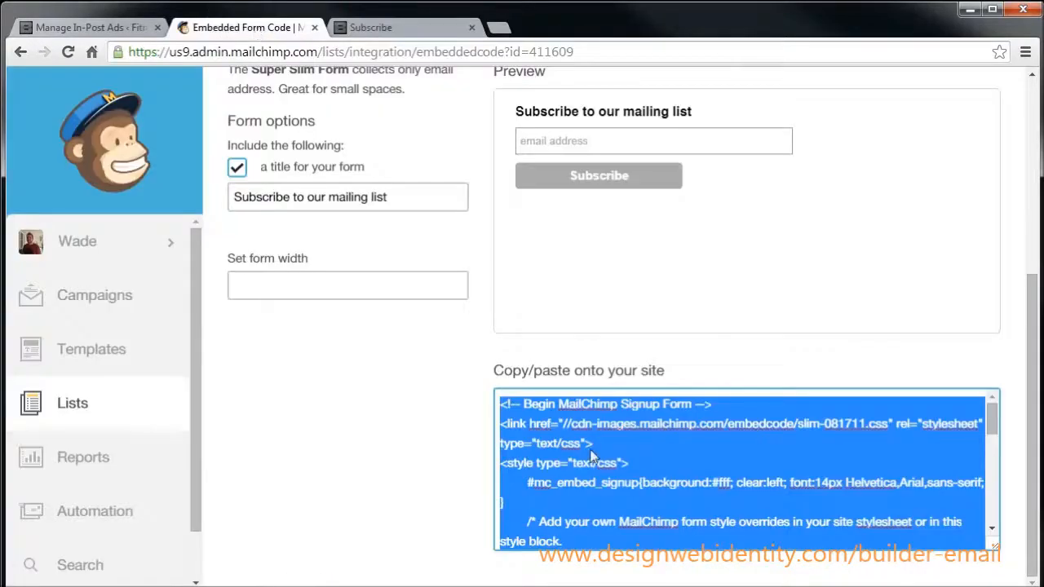
scroll(710, 482, up, 4)
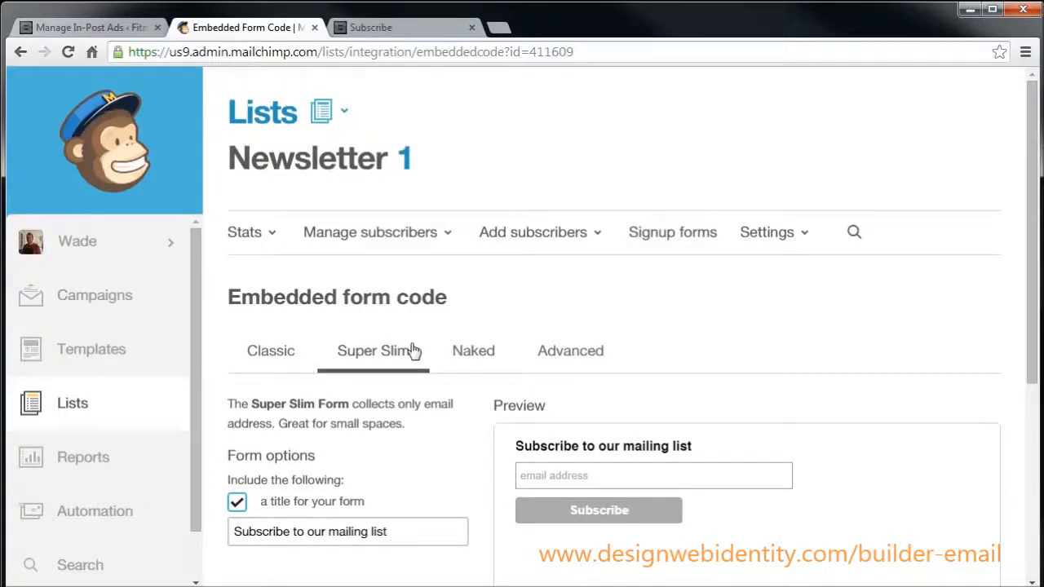
click(382, 28)
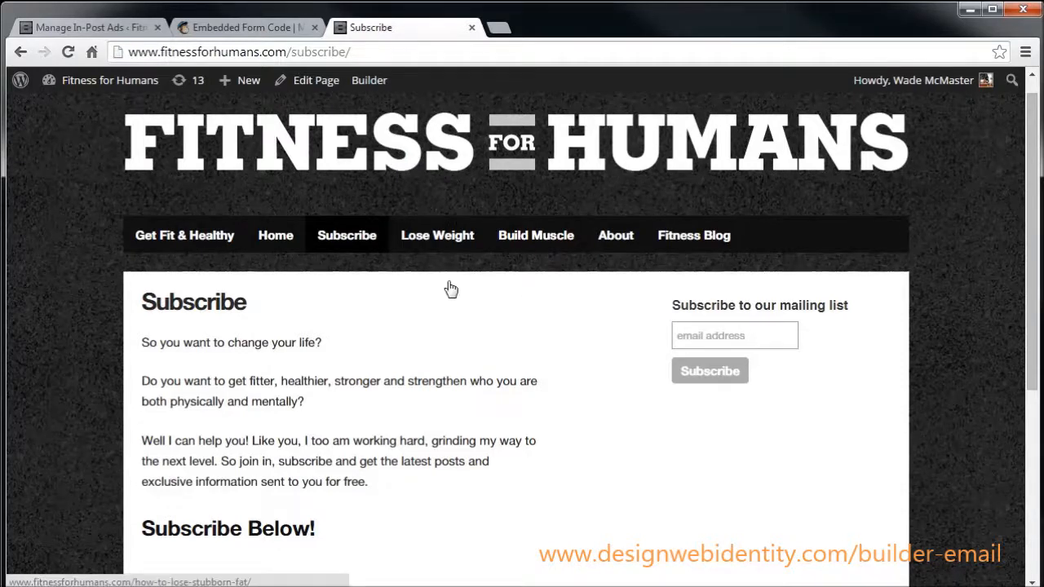
Return to the homepage through the site logo and look over the sections below the banner.
scroll(469, 294, up, 1)
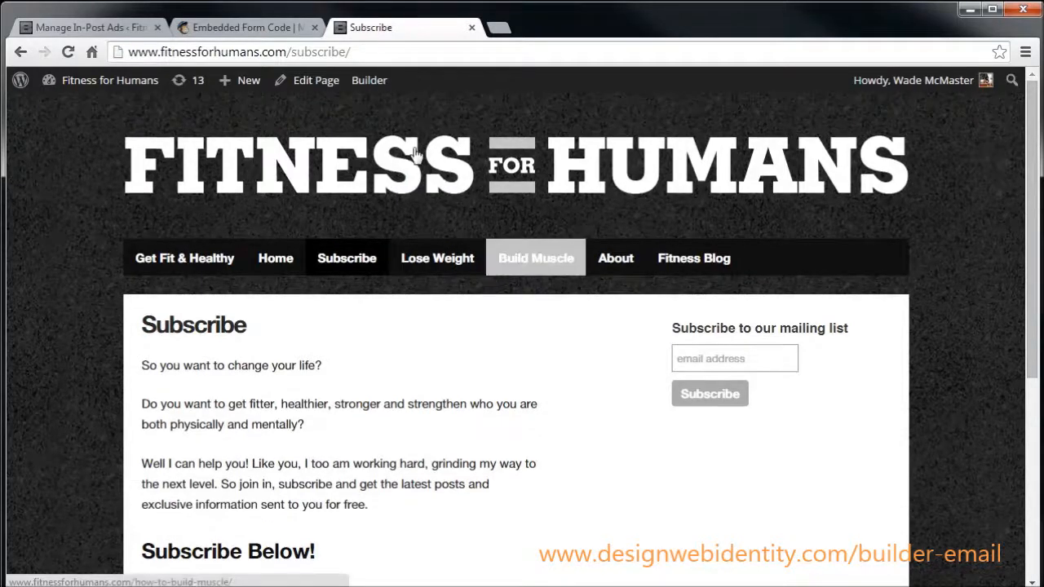
click(359, 165)
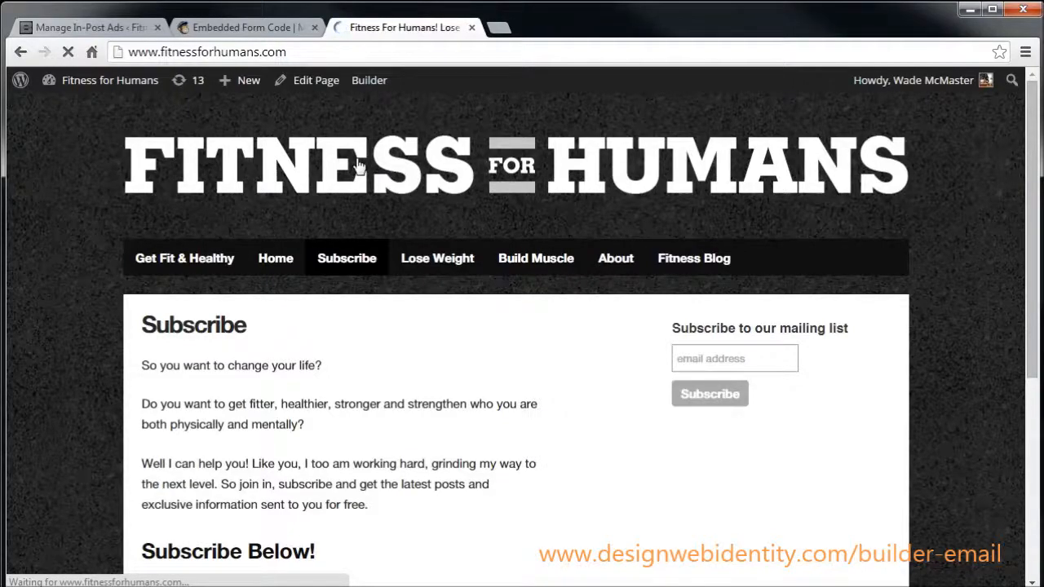
scroll(552, 349, down, 9)
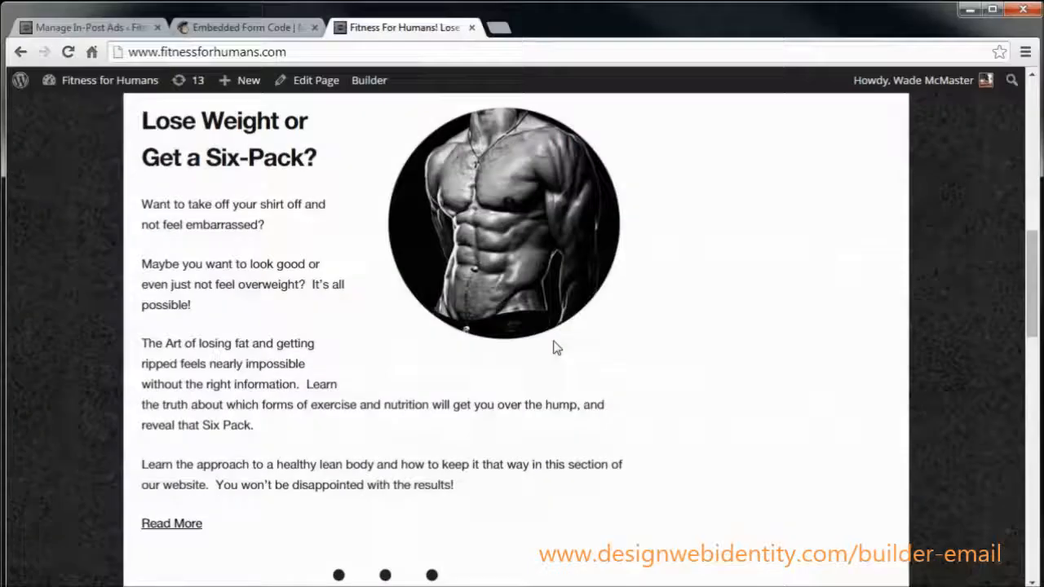